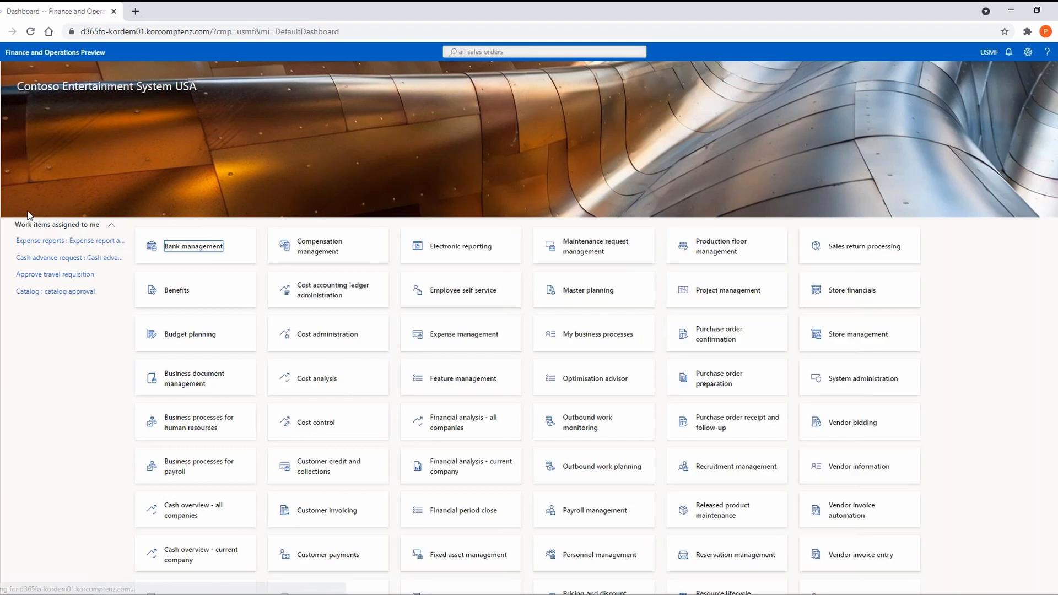
Step: Open the list of all sales orders in the Sales and marketing module
{"action": "scroll", "coordinate": [38, 376], "scroll_direction": "down", "scroll_amount": 4}
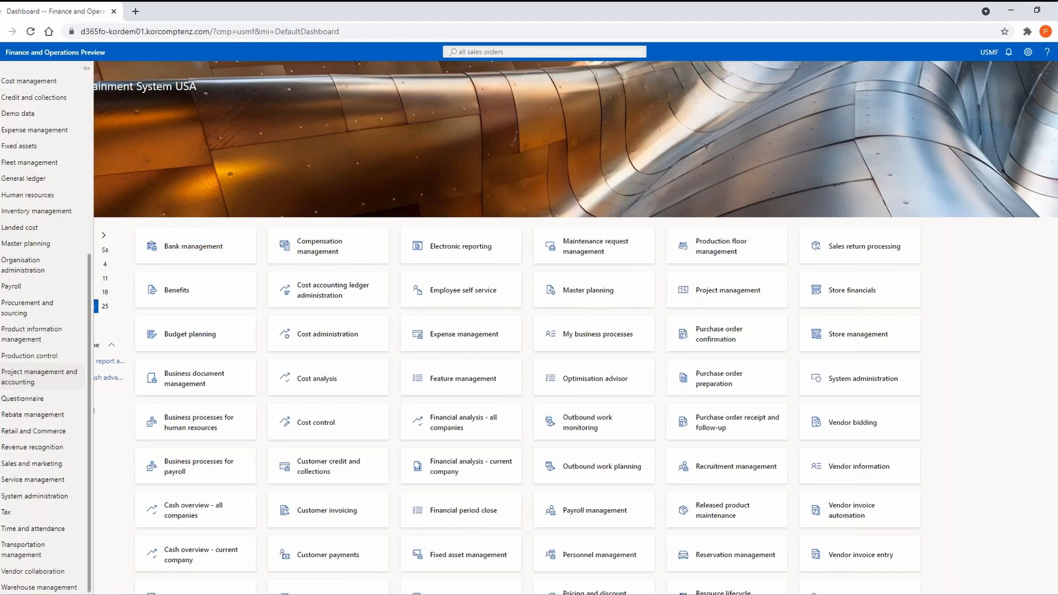
{"action": "scroll", "coordinate": [85, 460], "scroll_direction": "down", "scroll_amount": 1}
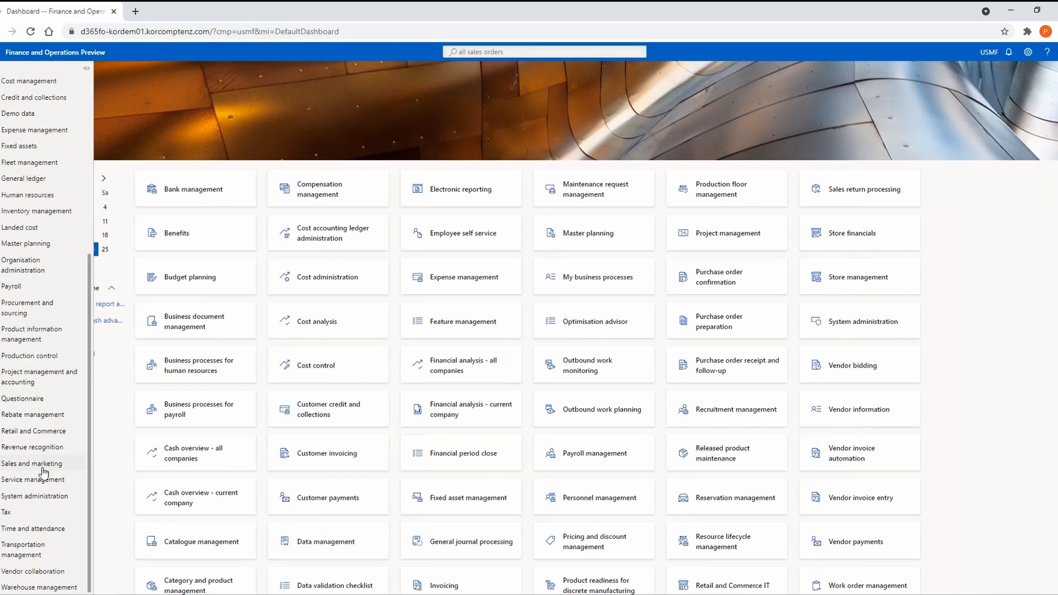
{"action": "left_click", "coordinate": [61, 463]}
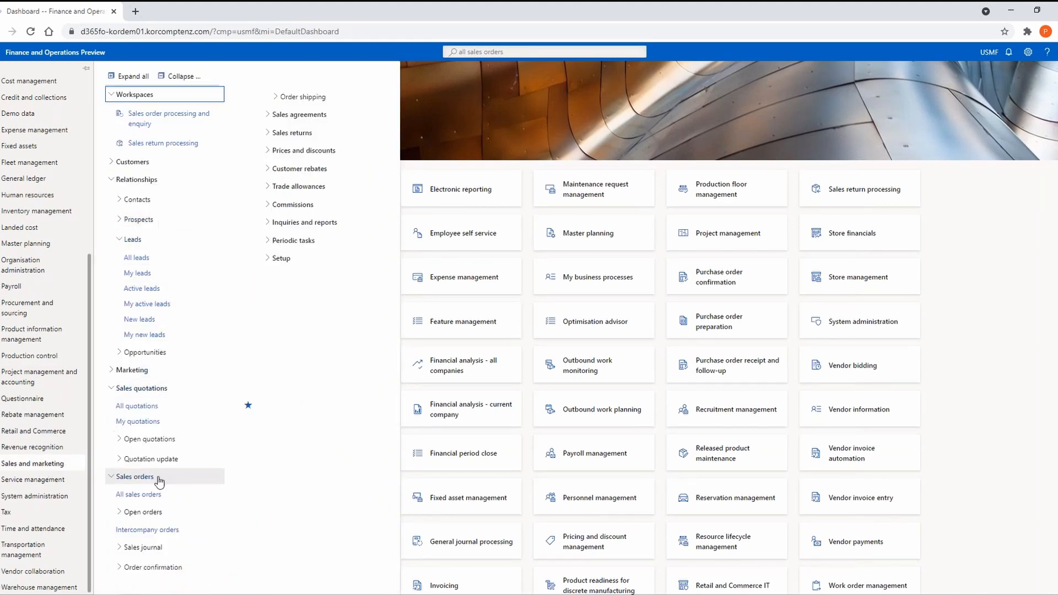
{"action": "left_click", "coordinate": [186, 79]}
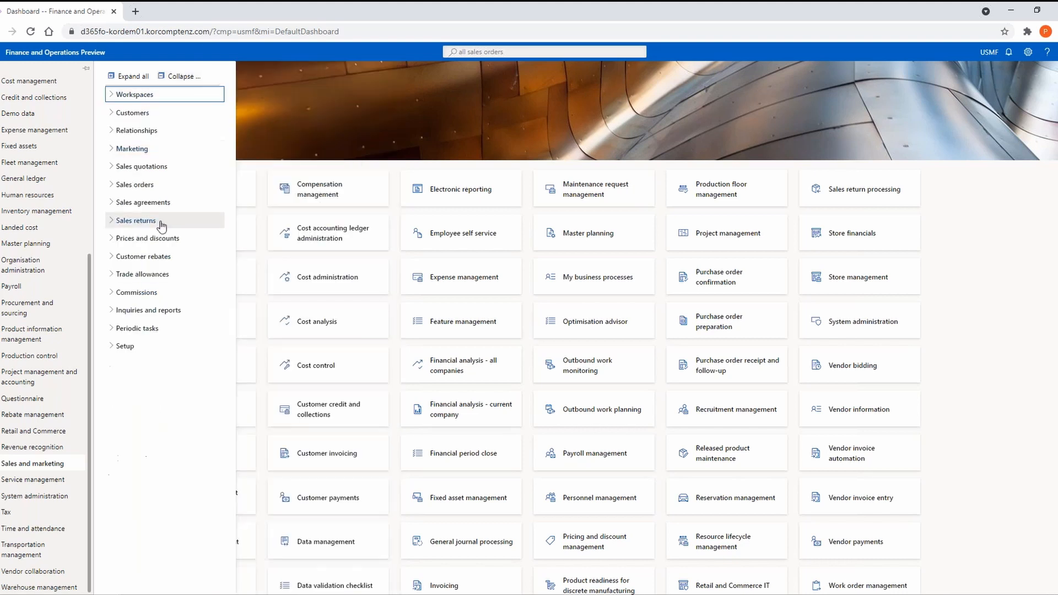
{"action": "left_click", "coordinate": [138, 184]}
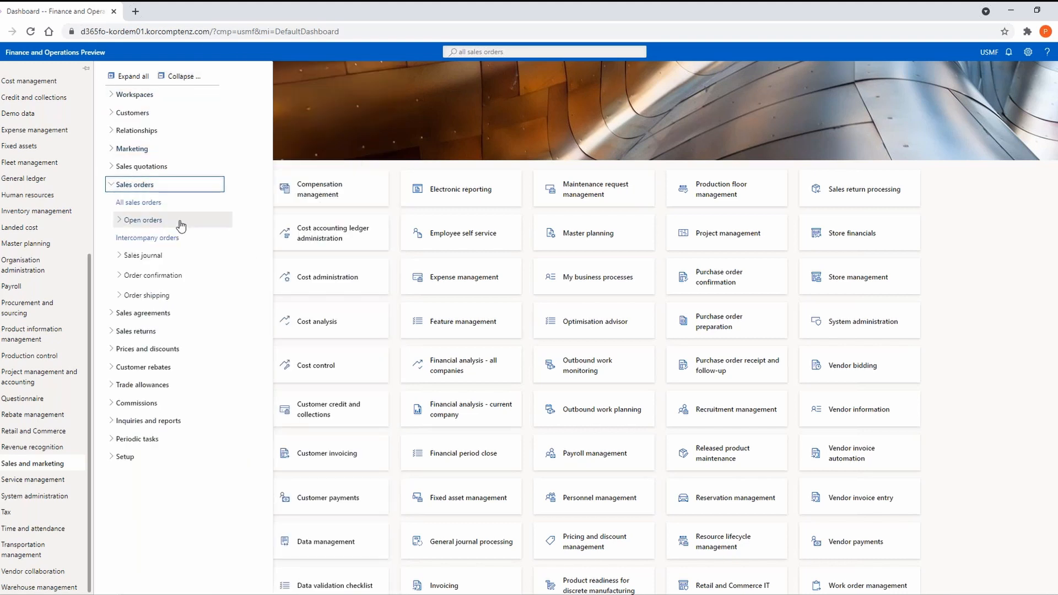
{"action": "left_click", "coordinate": [159, 205]}
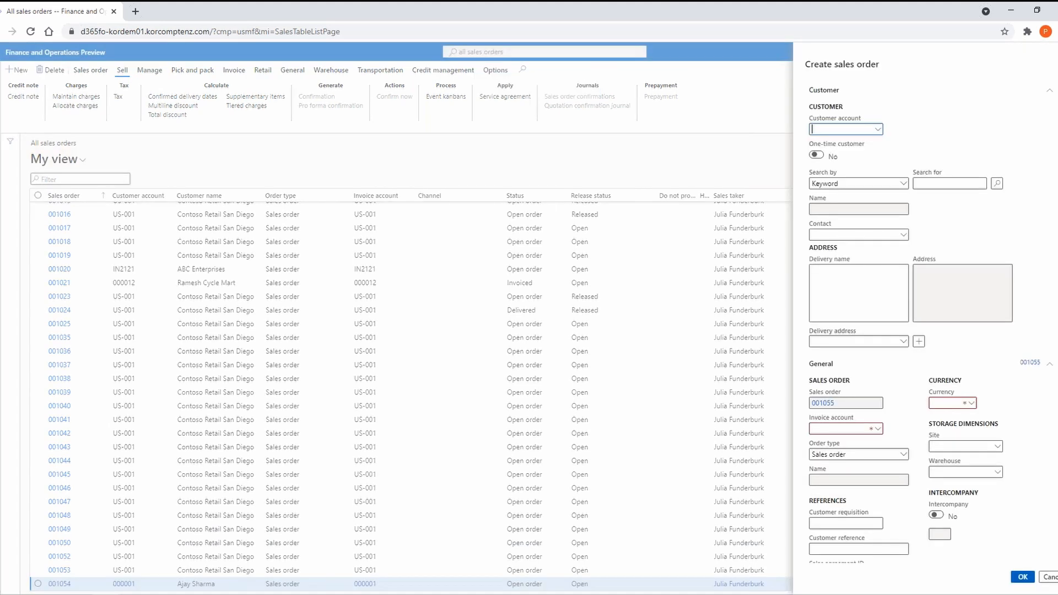
Step: Create a new sales order for Contoso Retail San Diego by entering its customer account
{"action": "type", "text": "US-001"}
{"action": "key", "text": "Tab"}
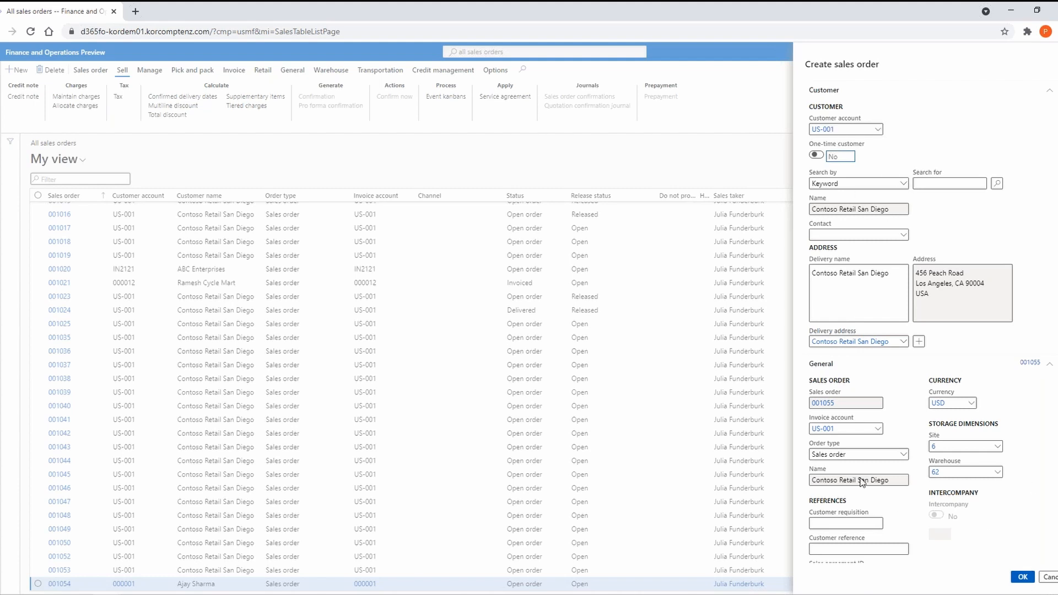
{"action": "left_click", "coordinate": [1022, 577]}
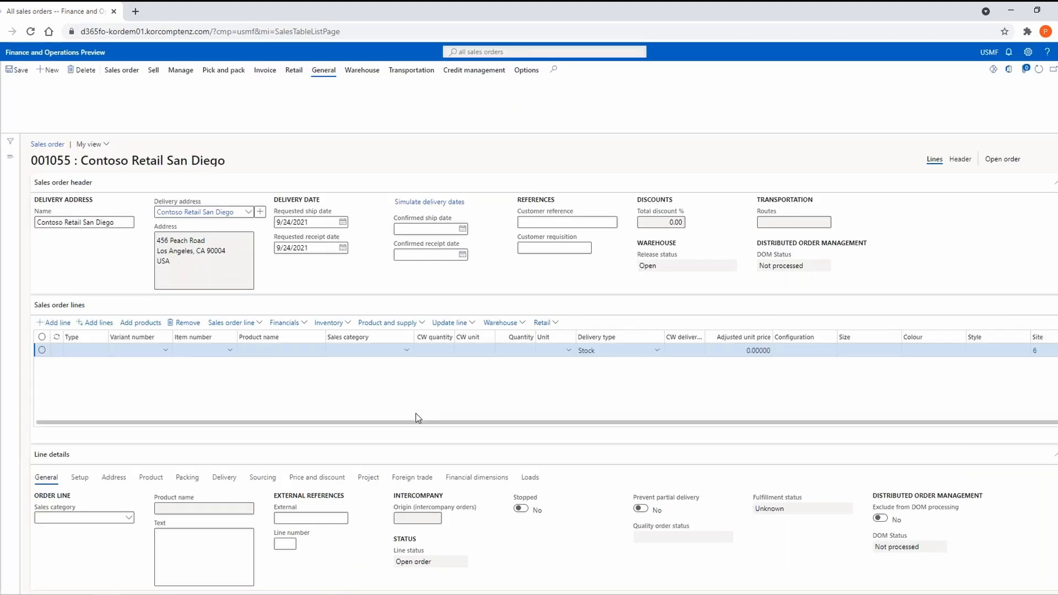
Step: Set the shipping carrier in the sales order header's delivery details to TruckCarrier
{"action": "left_click", "coordinate": [960, 159]}
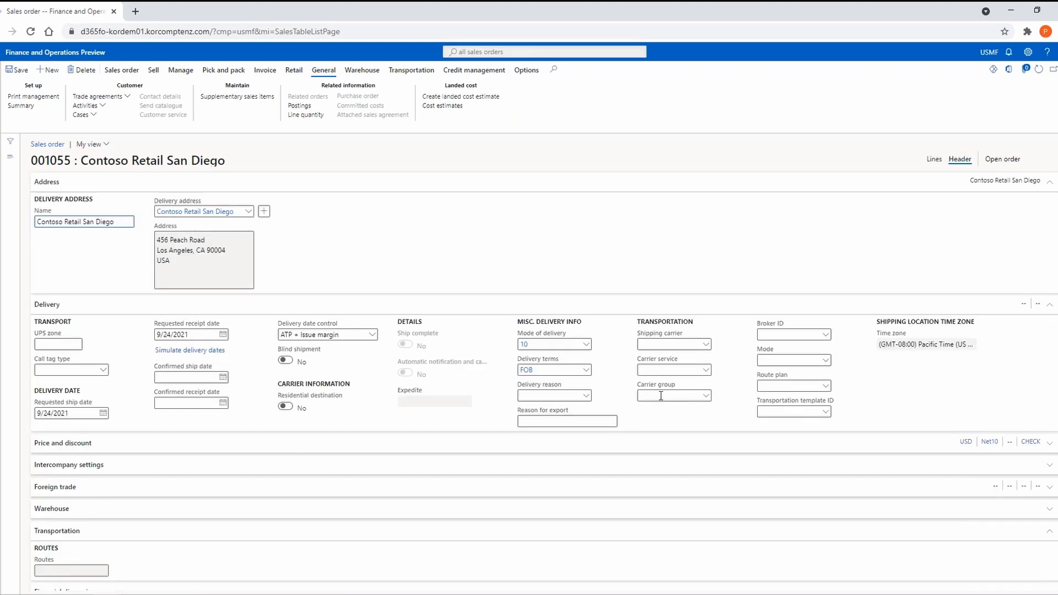
{"action": "type", "text": "Truck"}
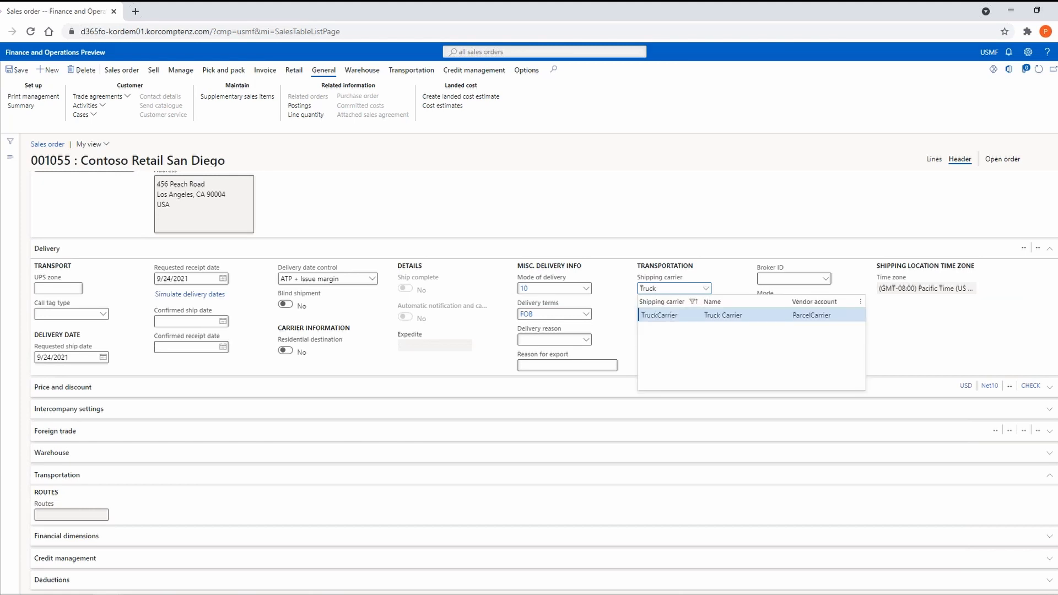
{"action": "key", "text": "Tab"}
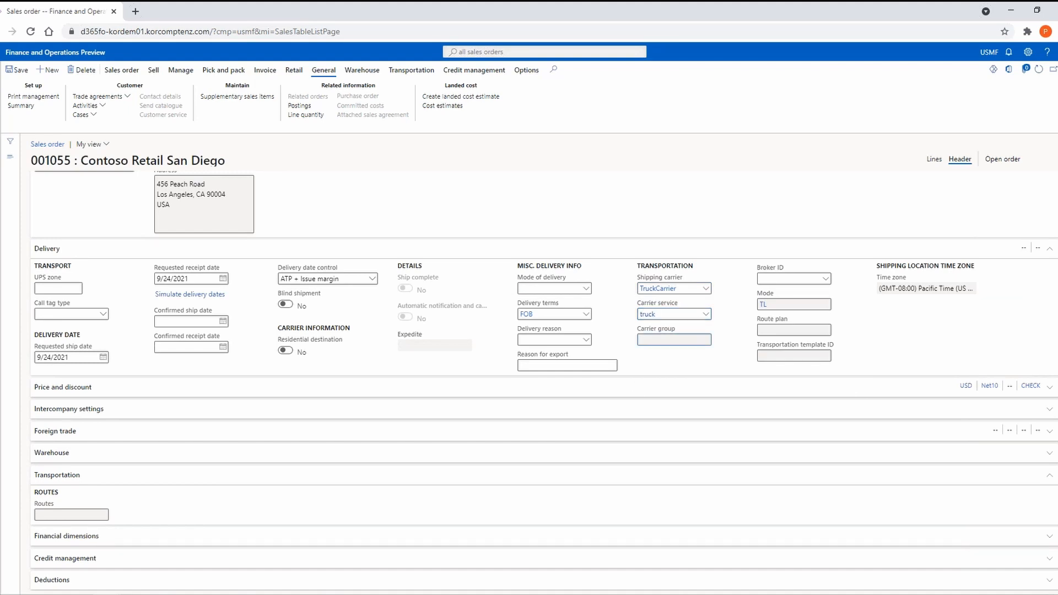
Step: Enter item A0001 on the first sales order line
{"action": "left_click", "coordinate": [934, 159]}
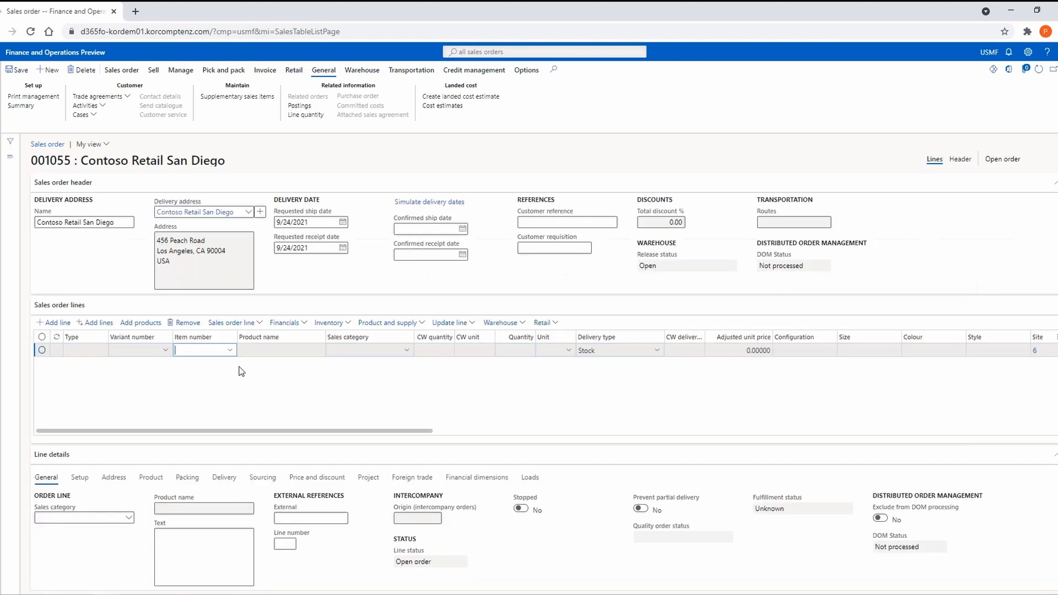
{"action": "left_click", "coordinate": [206, 354]}
{"action": "type", "text": "A0001"}
{"action": "key", "text": "Tab"}
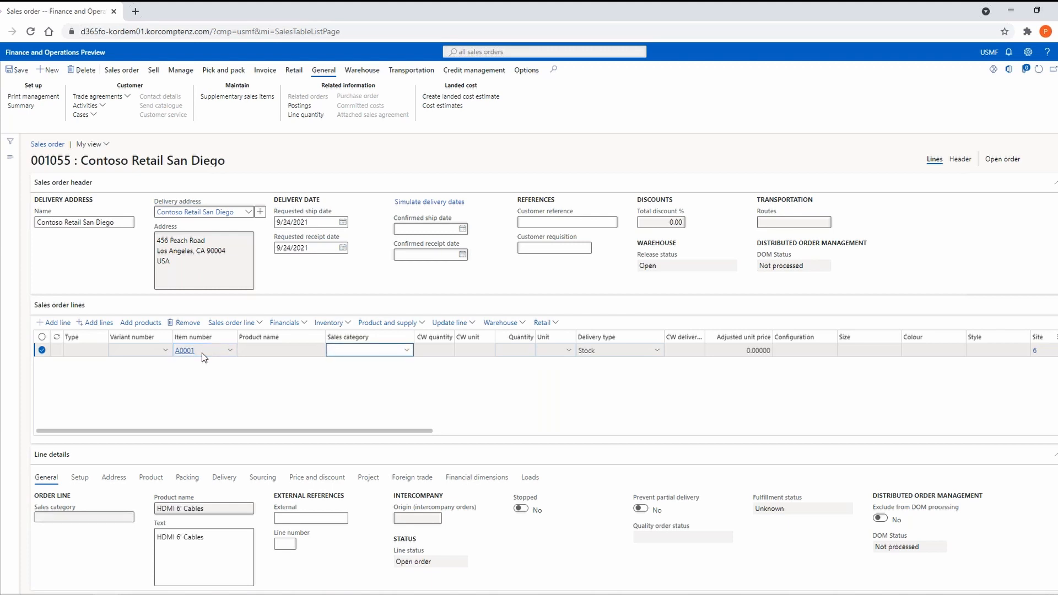
{"action": "key", "text": "Tab"}
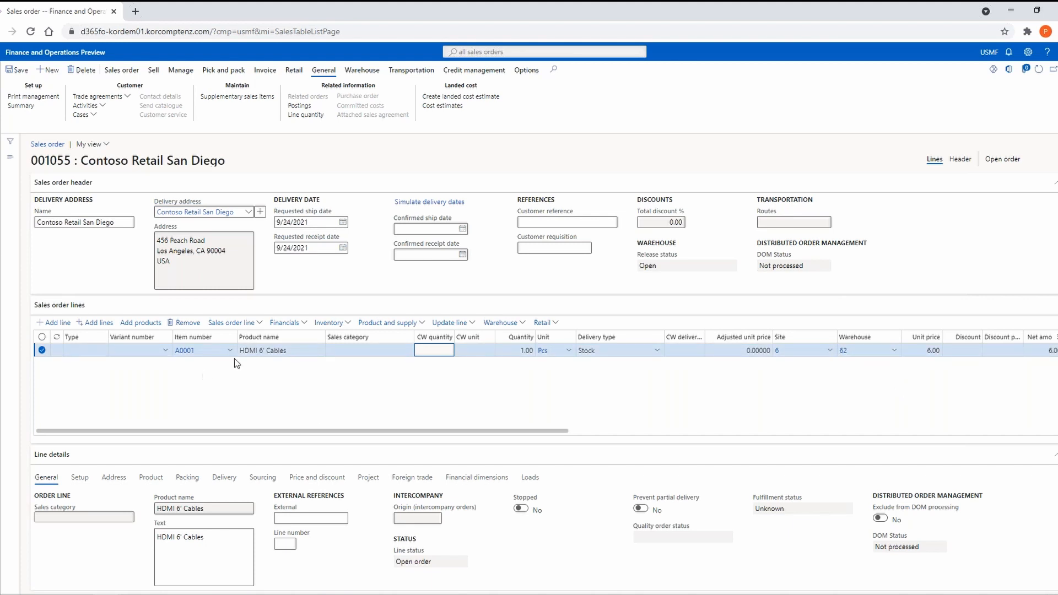
Step: Reserve 1.00 of item A0001 at site 6, warehouse 62, and display the order line's delivery details
{"action": "left_click", "coordinate": [348, 324]}
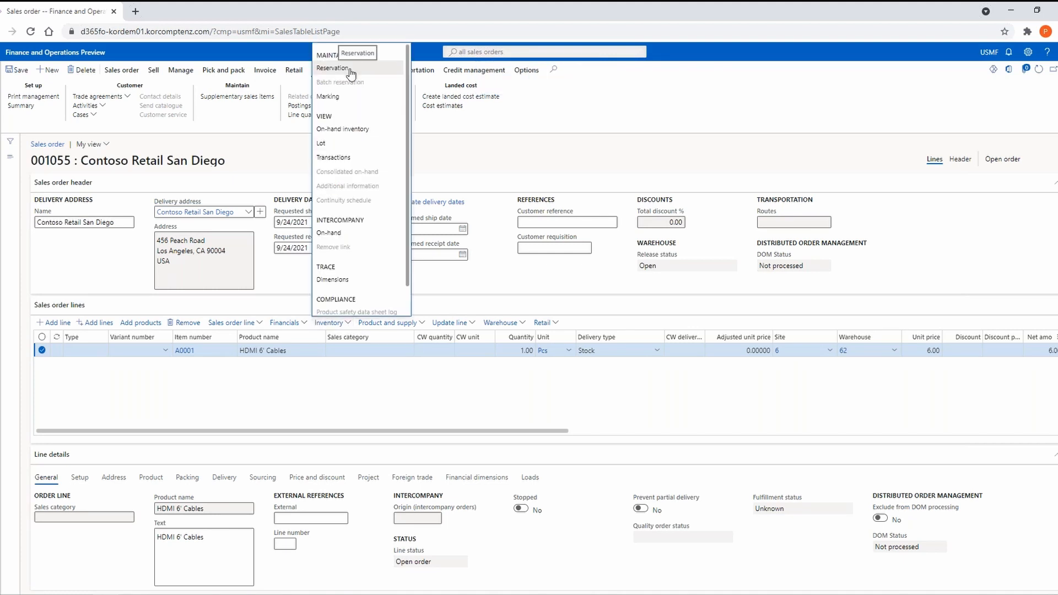
{"action": "left_click", "coordinate": [351, 72]}
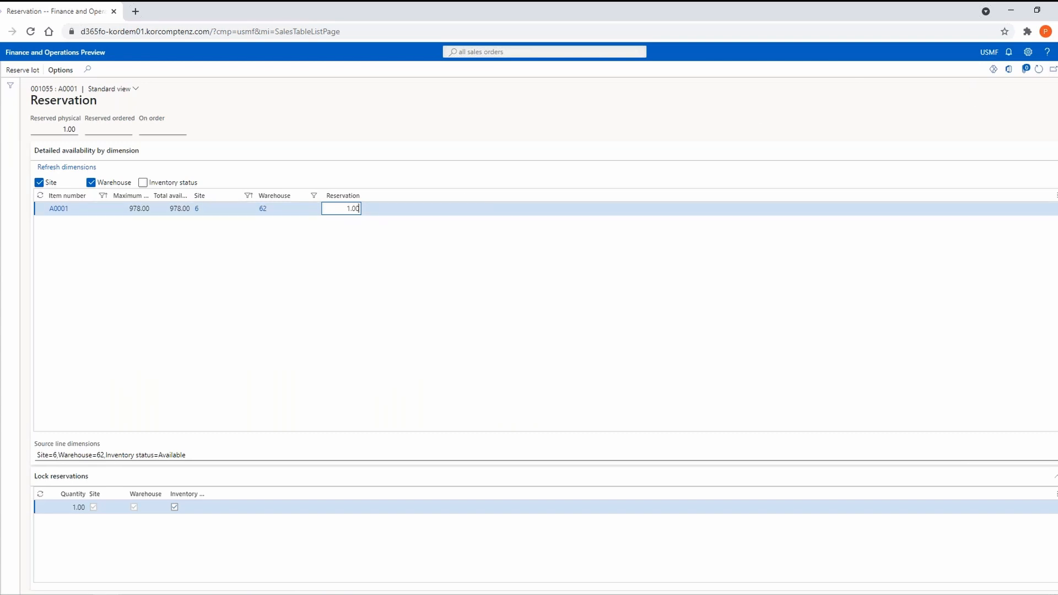
{"action": "left_click", "coordinate": [1052, 69]}
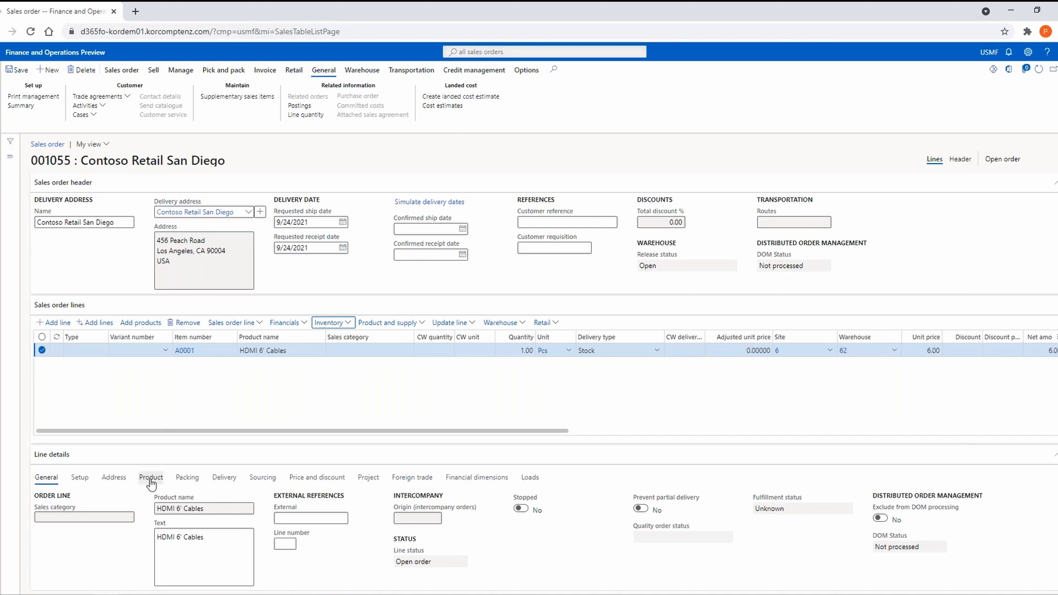
{"action": "left_click", "coordinate": [224, 477]}
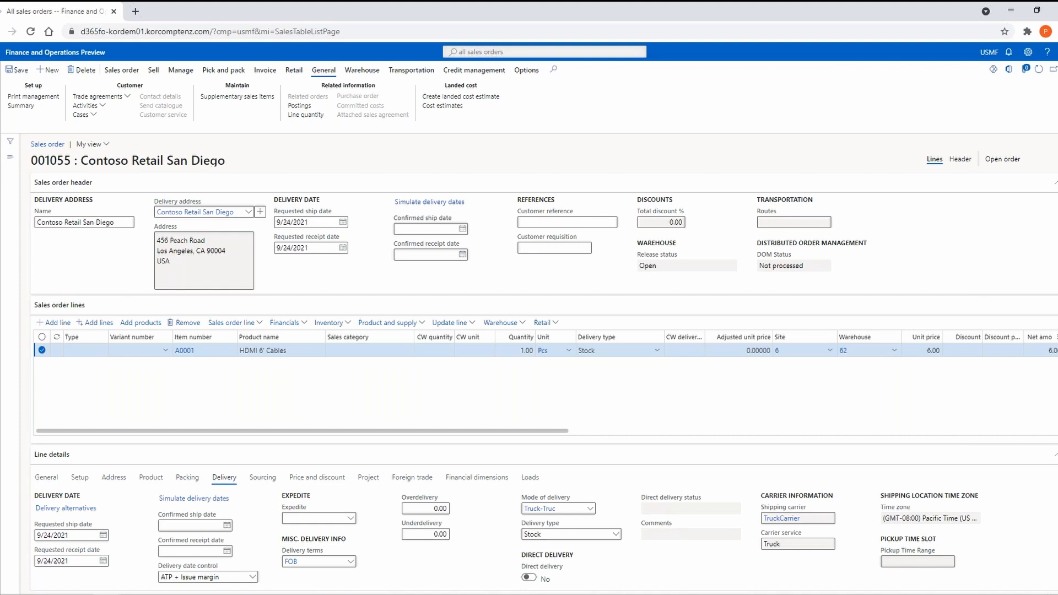
Step: Open the Release sales orders to warehouse page in the Warehouse management module
{"action": "left_click", "coordinate": [17, 187]}
{"action": "scroll", "coordinate": [33, 385], "scroll_direction": "down", "scroll_amount": 5}
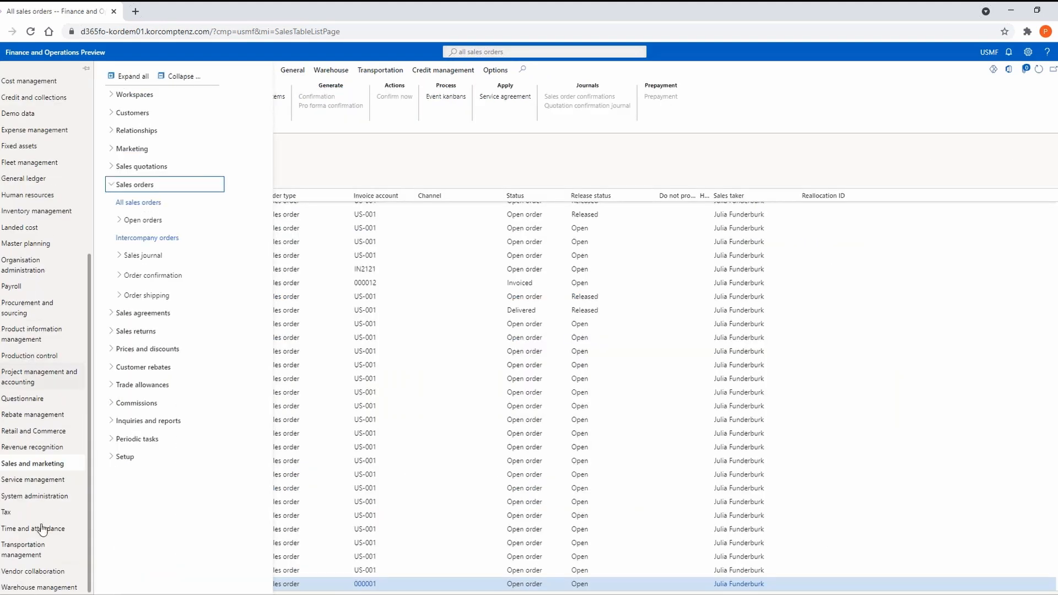
{"action": "left_click", "coordinate": [44, 587]}
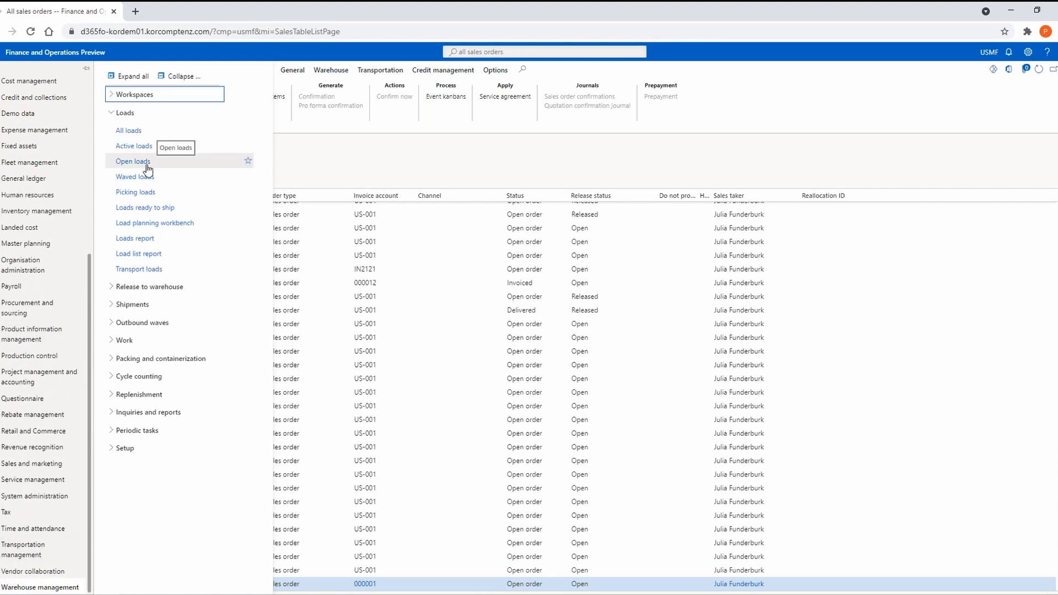
{"action": "left_click", "coordinate": [209, 286]}
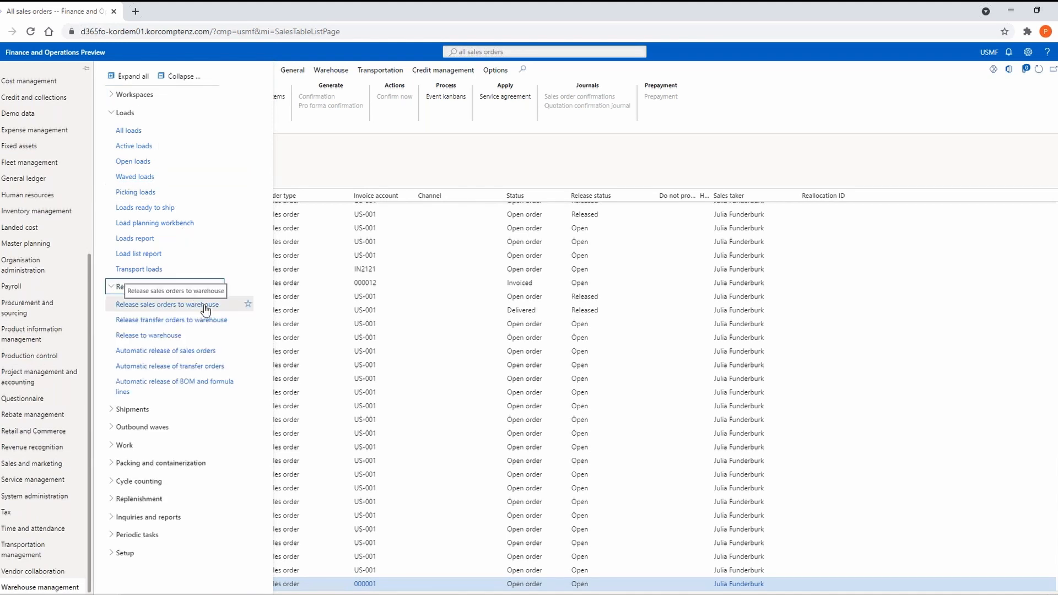
{"action": "left_click", "coordinate": [206, 309]}
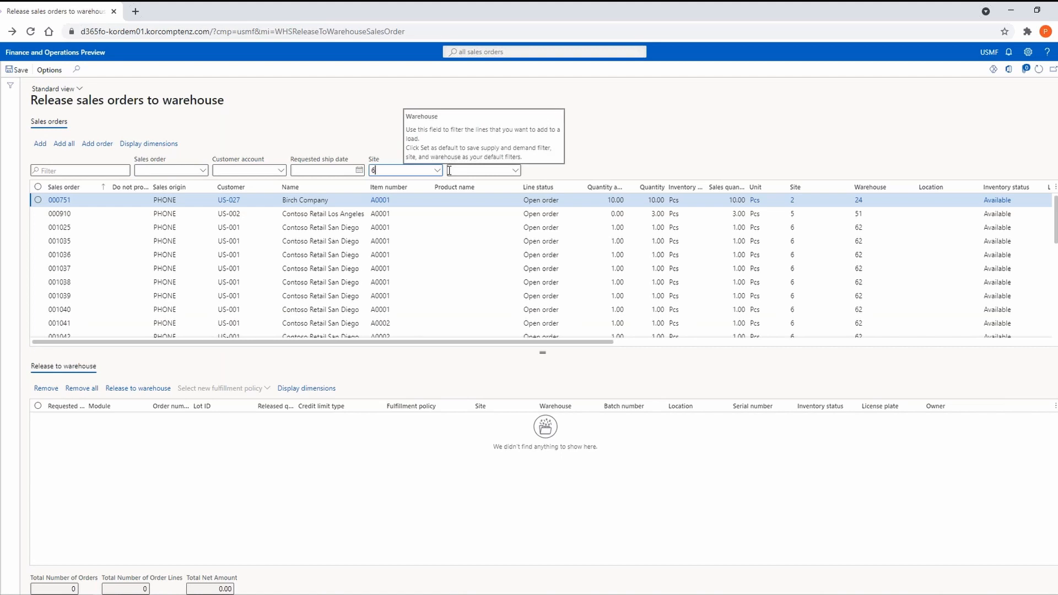
Step: Filter the orders by site 6, warehouse 62, Contoso Retail San Diego's customer account and requested ship date 9/24/2021
{"action": "type", "text": "62"}
{"action": "key", "text": "Tab"}
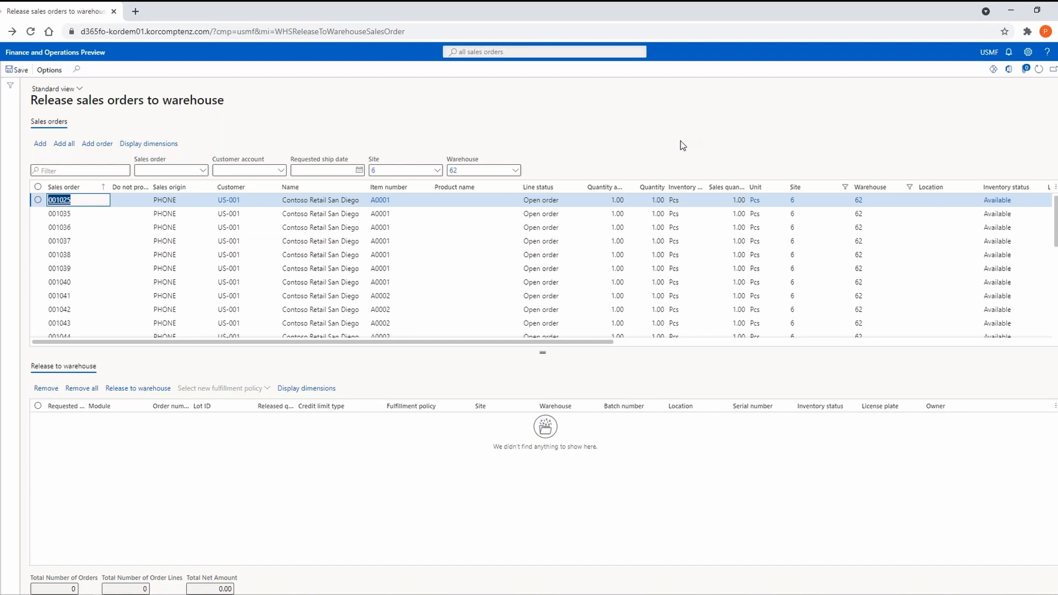
{"action": "left_click", "coordinate": [257, 172]}
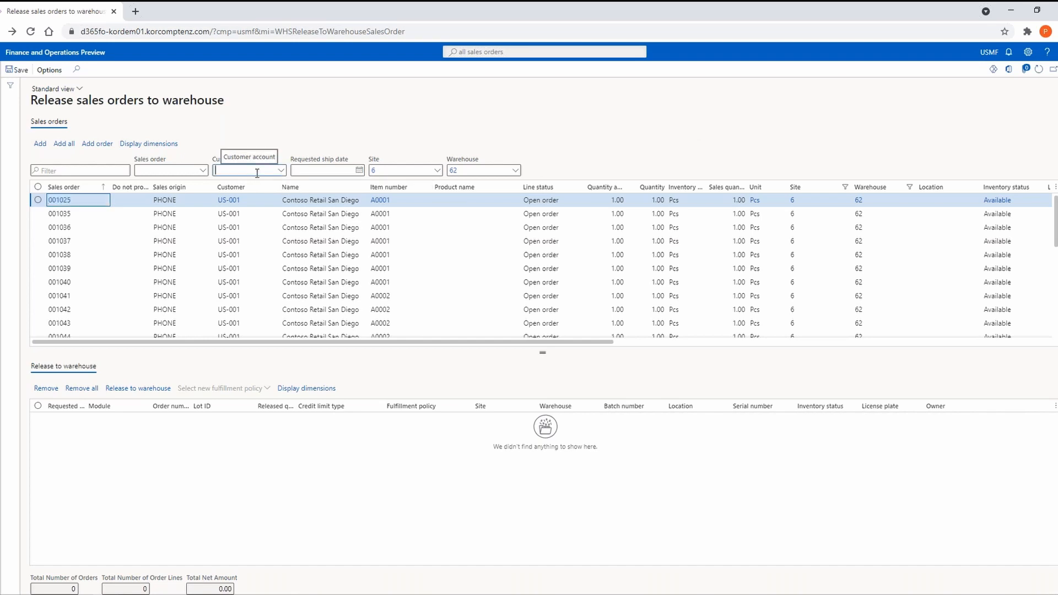
{"action": "type", "text": "US-00"}
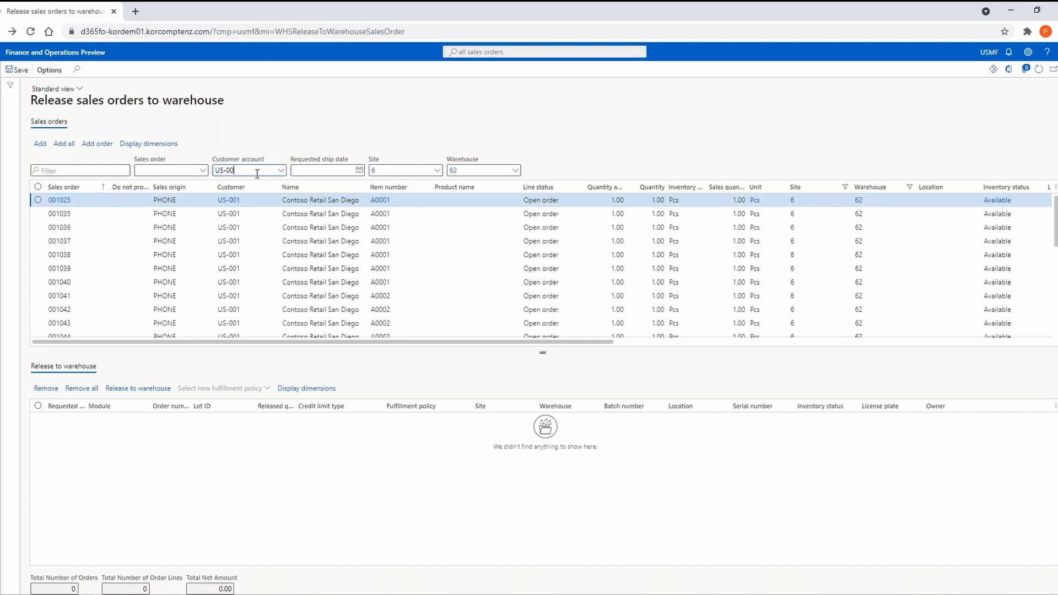
{"action": "type", "text": "1"}
{"action": "key", "text": "Tab"}
{"action": "left_click", "coordinate": [358, 171]}
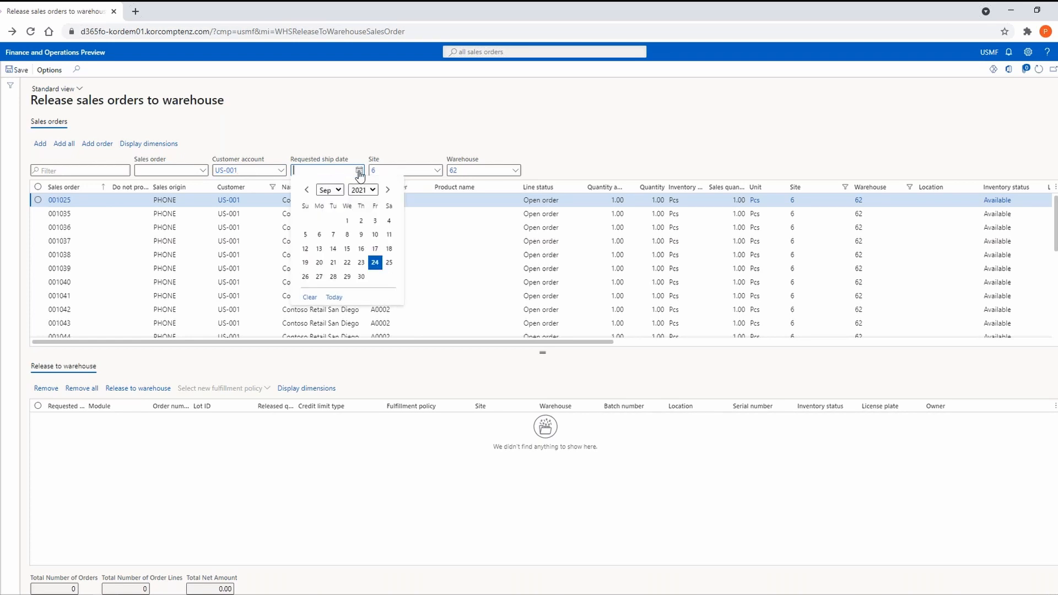
{"action": "left_click", "coordinate": [375, 262]}
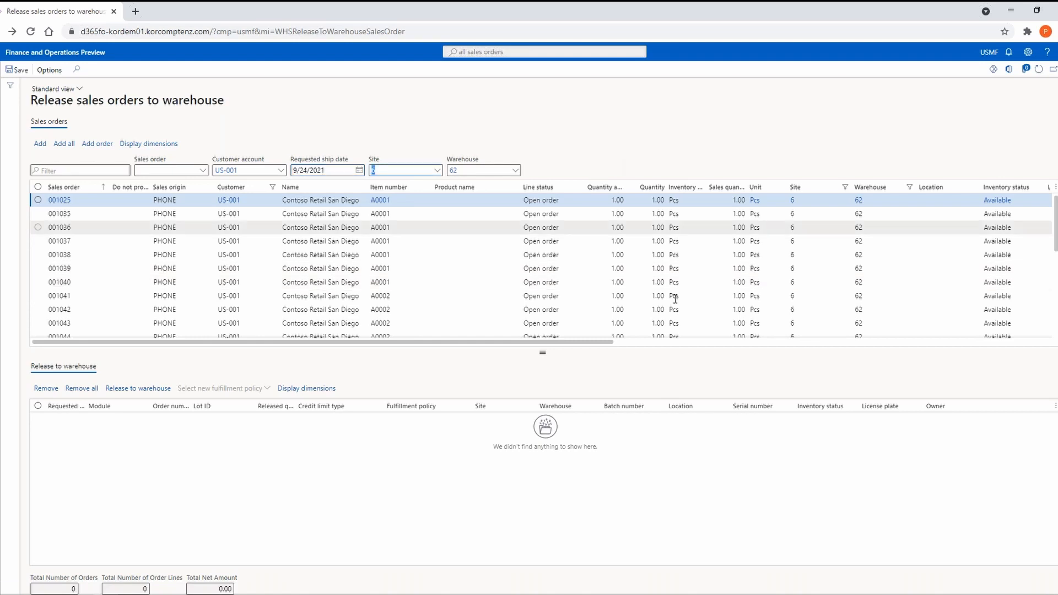
Step: Select the newly created order's A0001 line at the end of the filtered sales order list
{"action": "scroll", "coordinate": [930, 285], "scroll_direction": "down", "scroll_amount": 2}
{"action": "scroll", "coordinate": [930, 285], "scroll_direction": "down", "scroll_amount": 3}
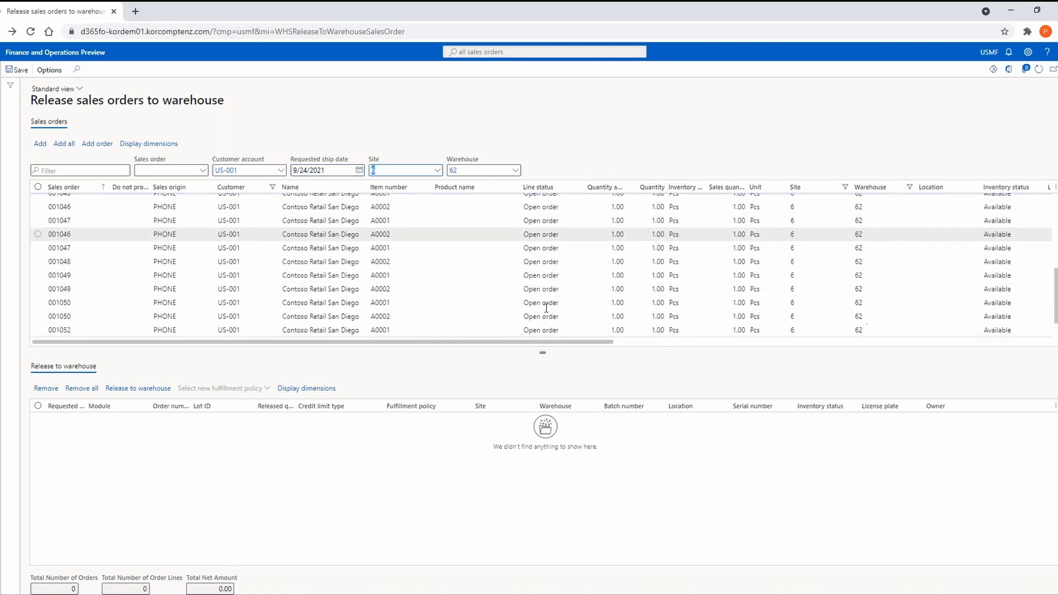
{"action": "scroll", "coordinate": [368, 310], "scroll_direction": "down", "scroll_amount": 2}
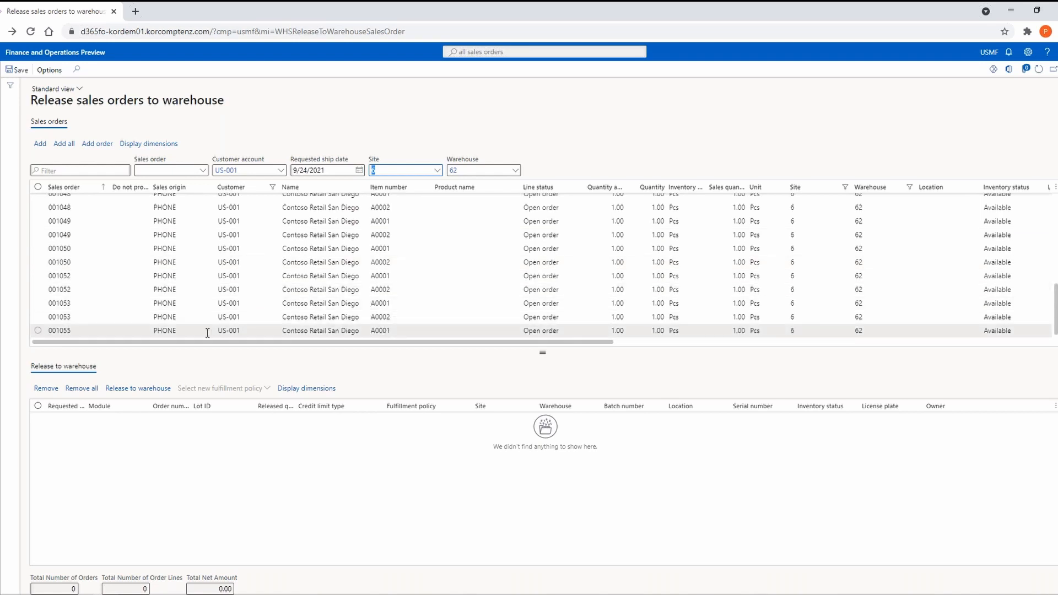
{"action": "left_click", "coordinate": [37, 331]}
{"action": "left_click", "coordinate": [38, 317]}
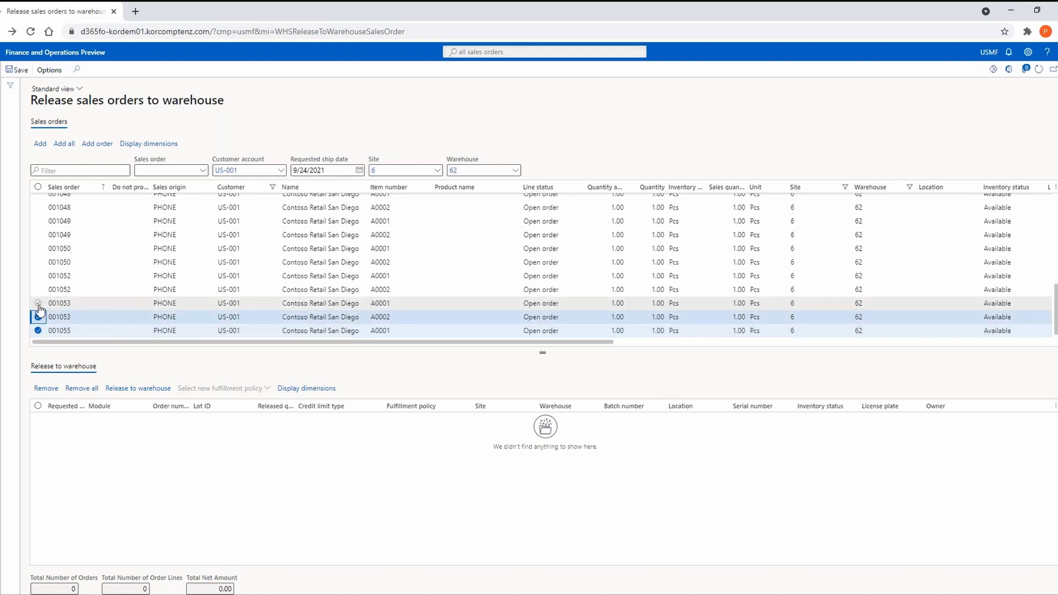
{"action": "left_click", "coordinate": [37, 303]}
{"action": "left_click", "coordinate": [38, 290]}
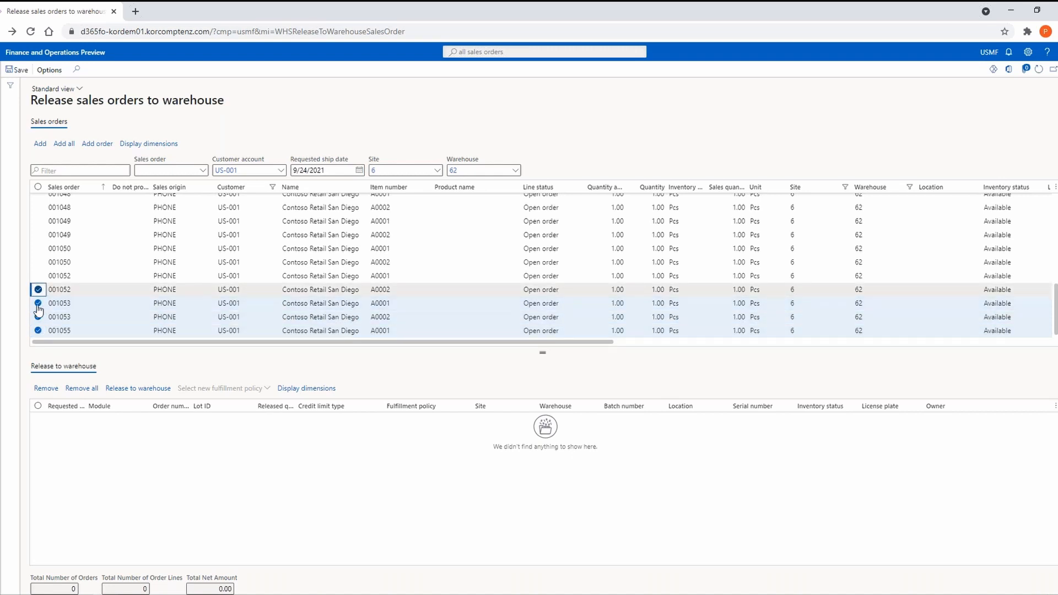
{"action": "left_click", "coordinate": [38, 304]}
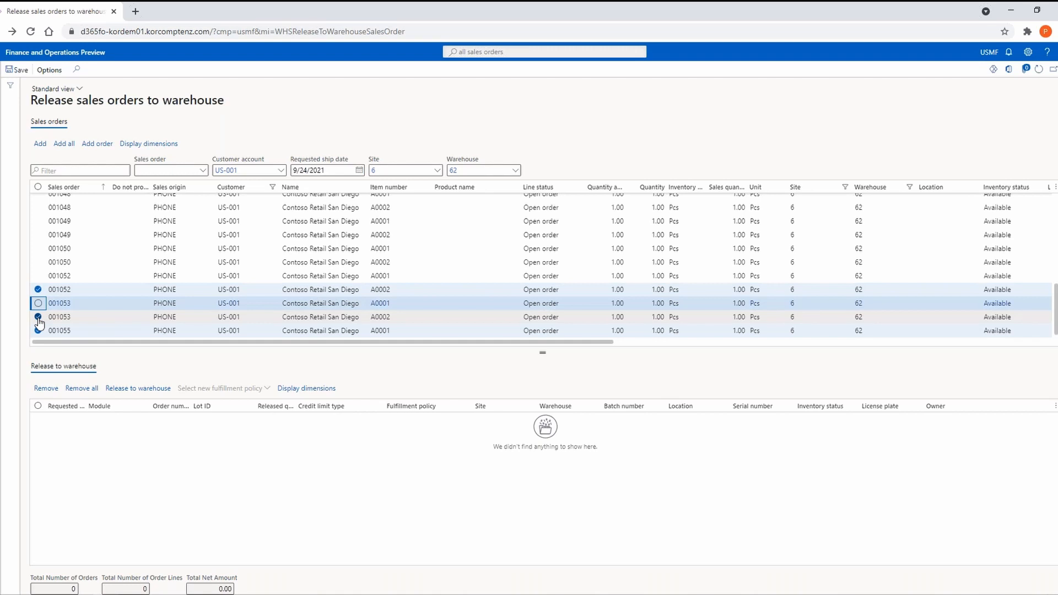
{"action": "left_click", "coordinate": [38, 318]}
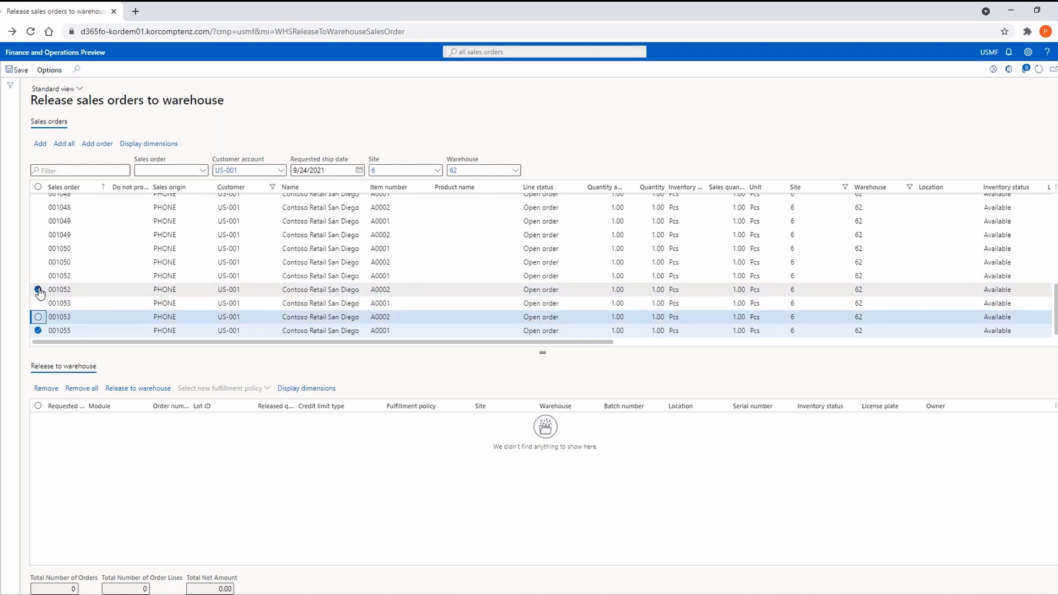
{"action": "left_click", "coordinate": [38, 290]}
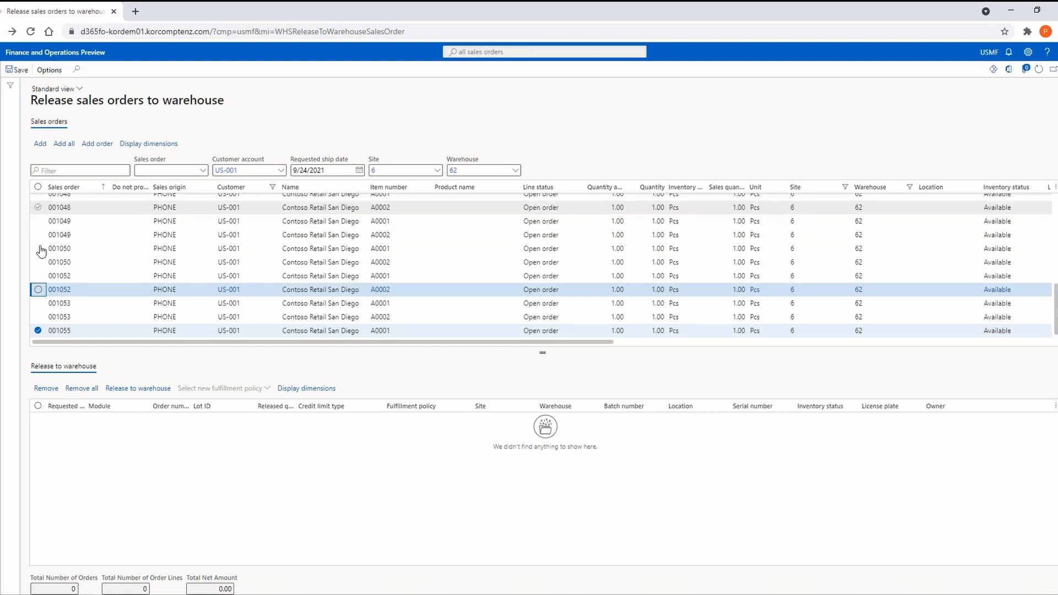
Step: Add the four order lines above the new order's line to the selection, release the selected lines to the warehouse, and expand the messages
{"action": "left_click", "coordinate": [38, 316]}
{"action": "left_click", "coordinate": [38, 303]}
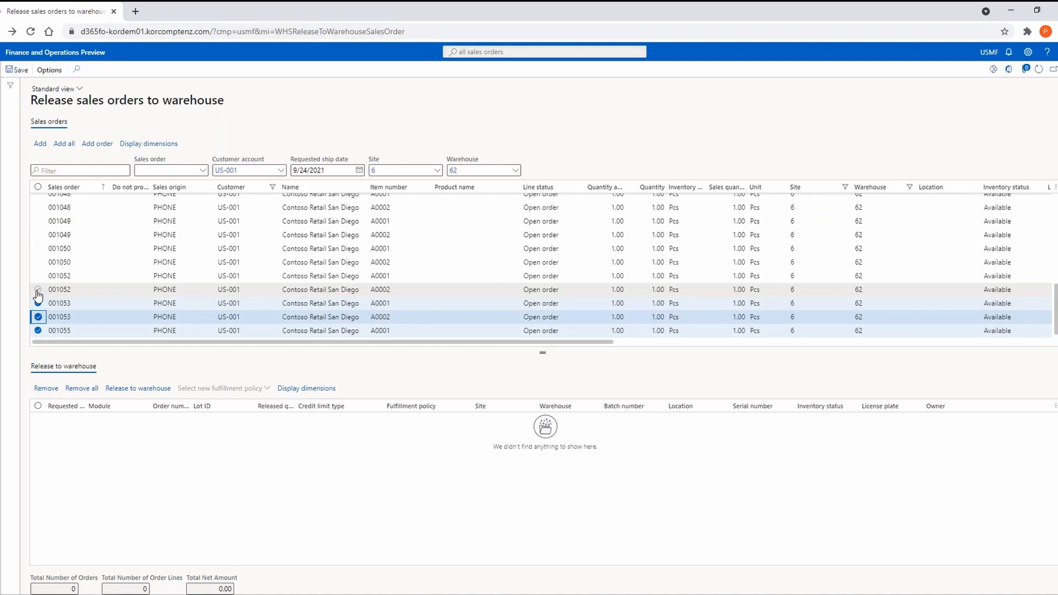
{"action": "left_click", "coordinate": [38, 289]}
{"action": "left_click", "coordinate": [38, 276]}
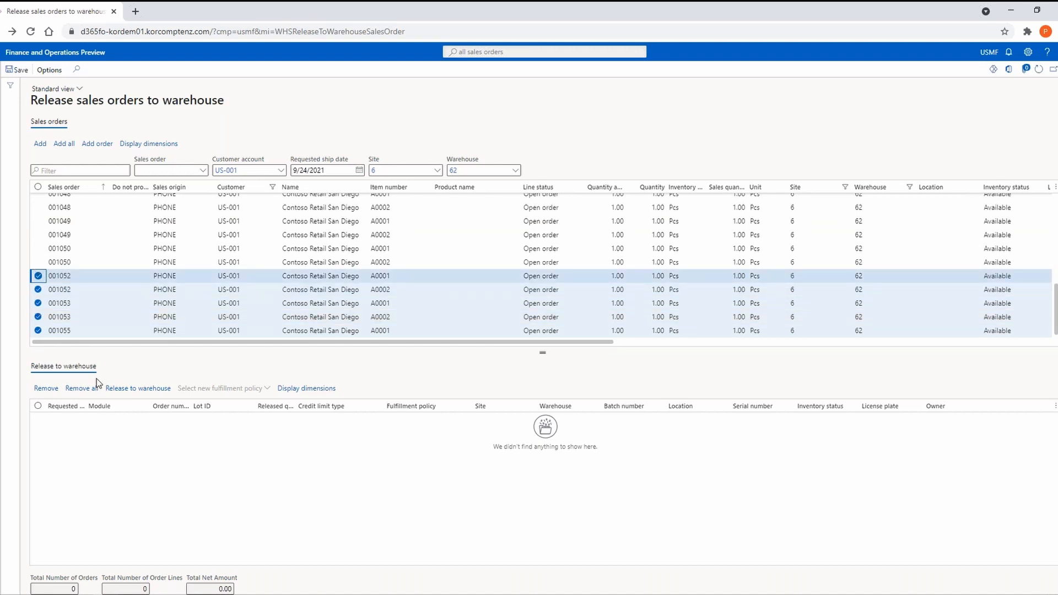
{"action": "left_click", "coordinate": [40, 144]}
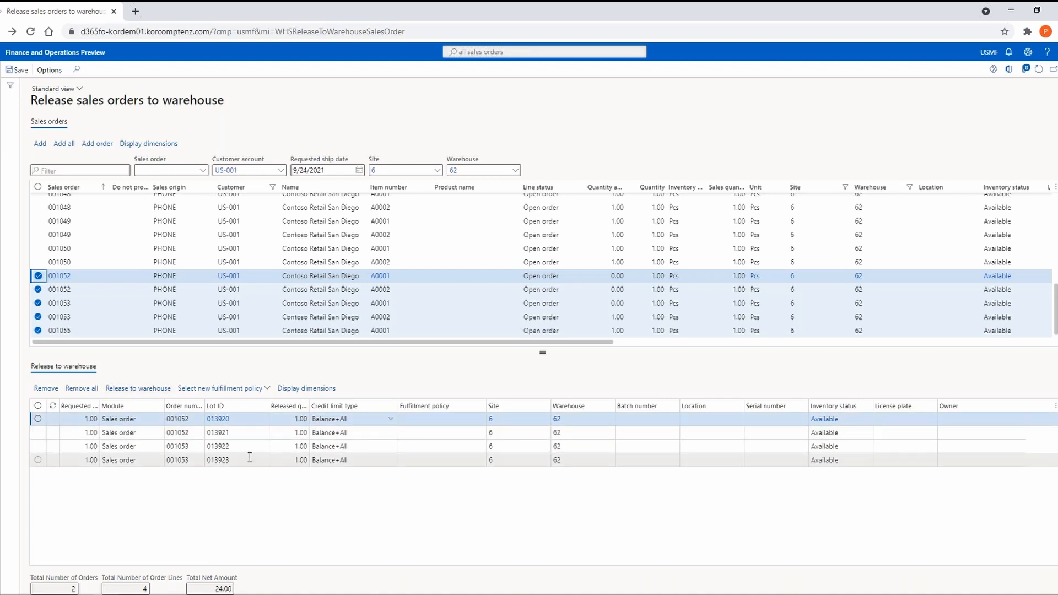
{"action": "left_click", "coordinate": [131, 390]}
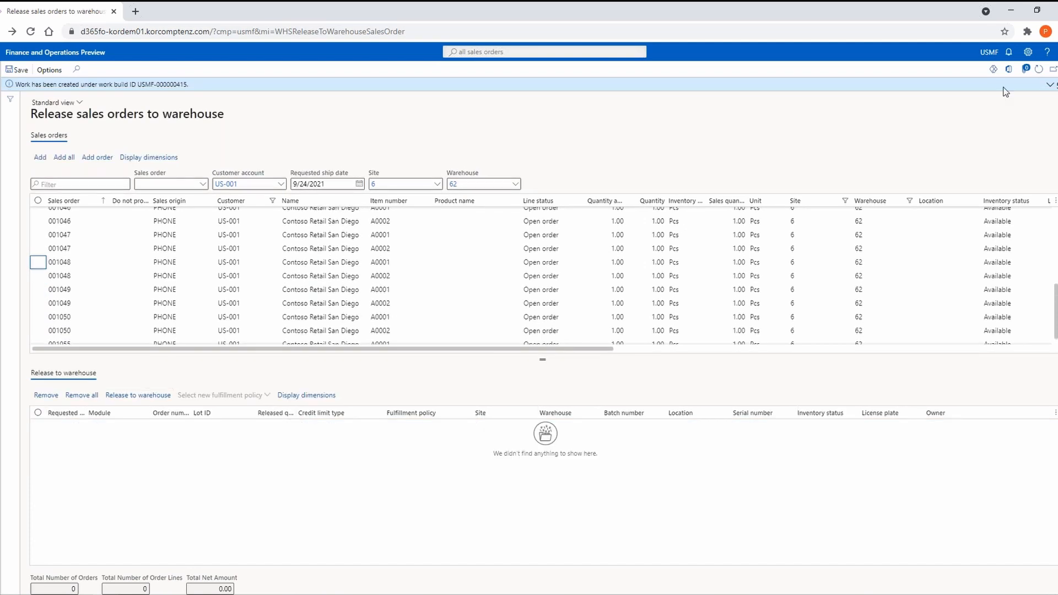
{"action": "left_click", "coordinate": [1050, 87]}
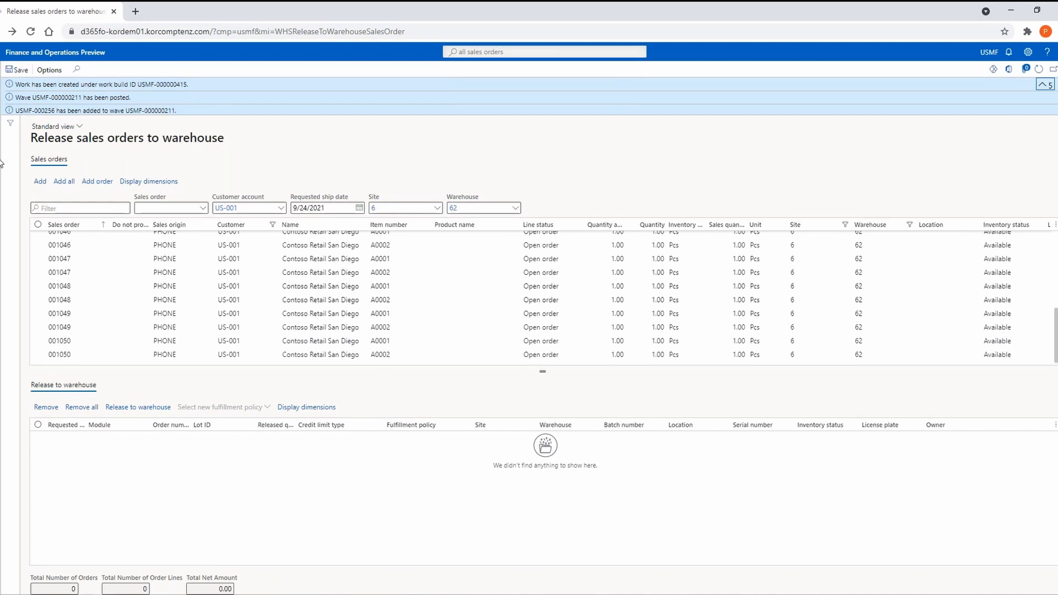
Step: Open the All work page in the Warehouse management module
{"action": "left_click", "coordinate": [10, 123]}
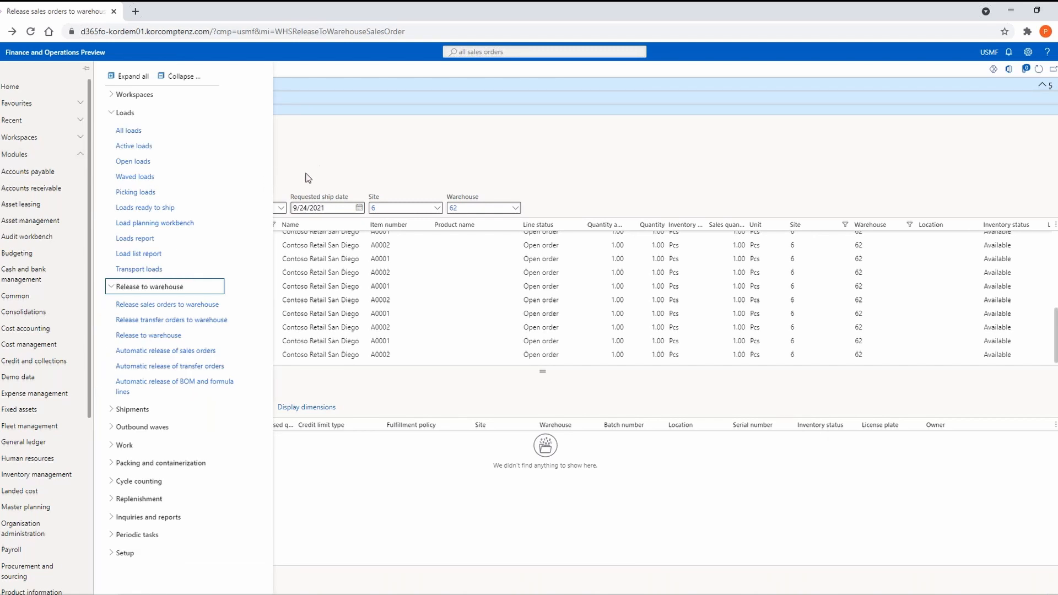
{"action": "left_click", "coordinate": [136, 449]}
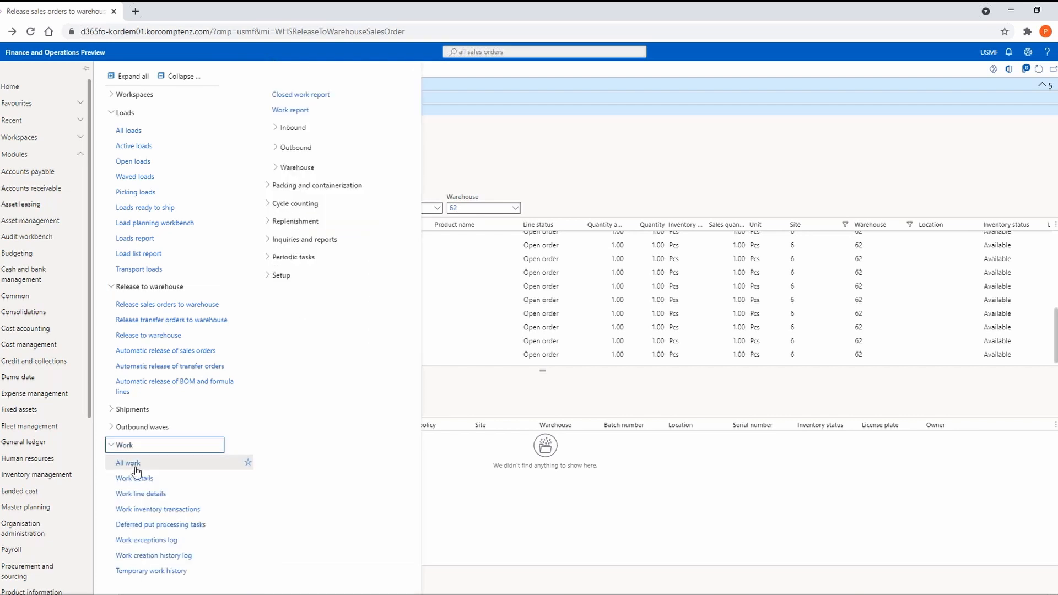
{"action": "left_click", "coordinate": [128, 463]}
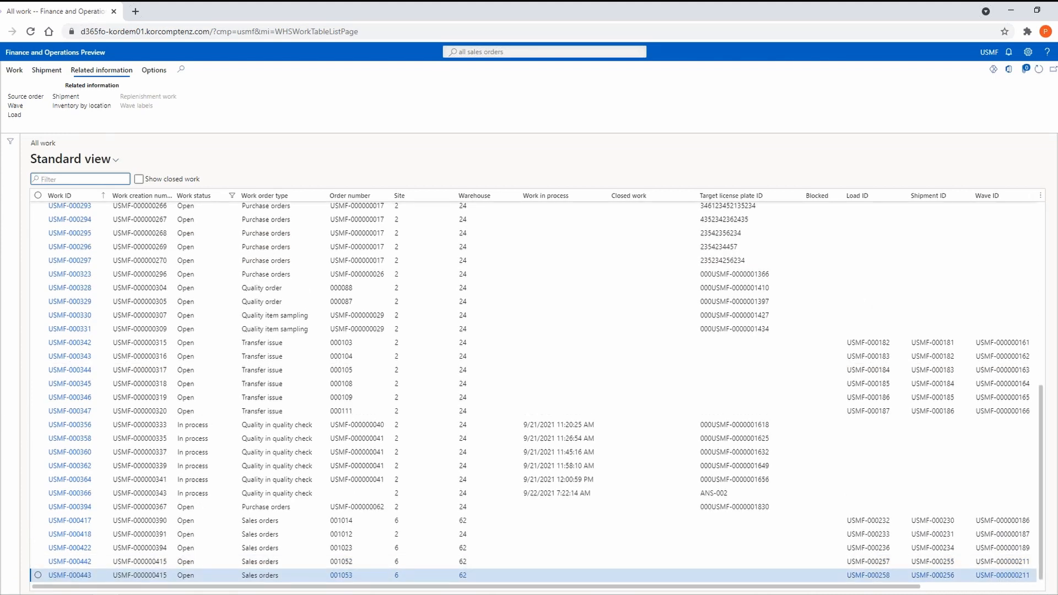
Step: Open the list of all shipment waves under the outbound waves of the Warehouse management module
{"action": "key", "text": "alt+F1"}
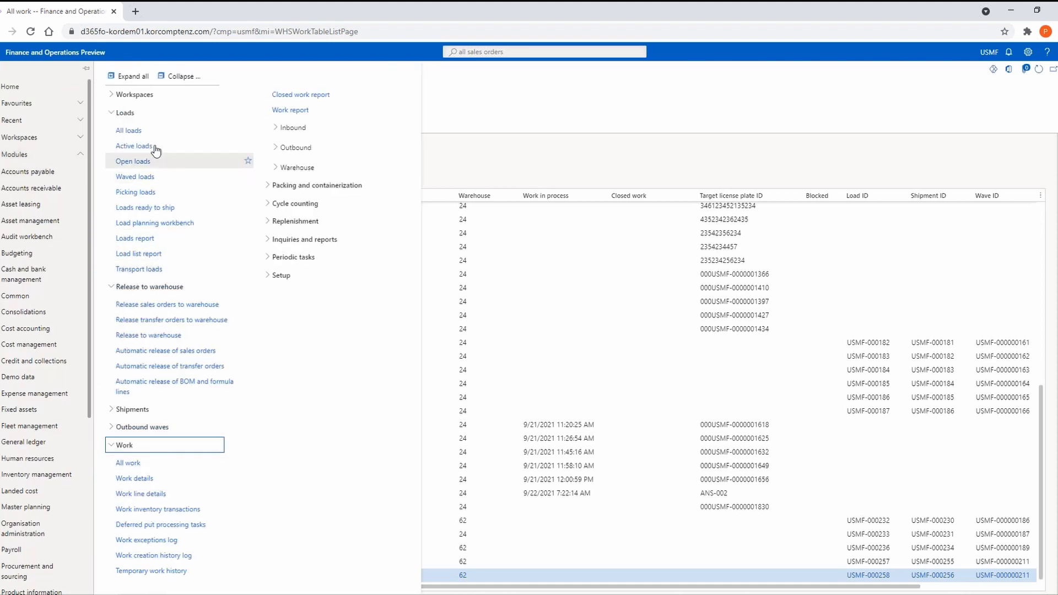
{"action": "left_click", "coordinate": [180, 83]}
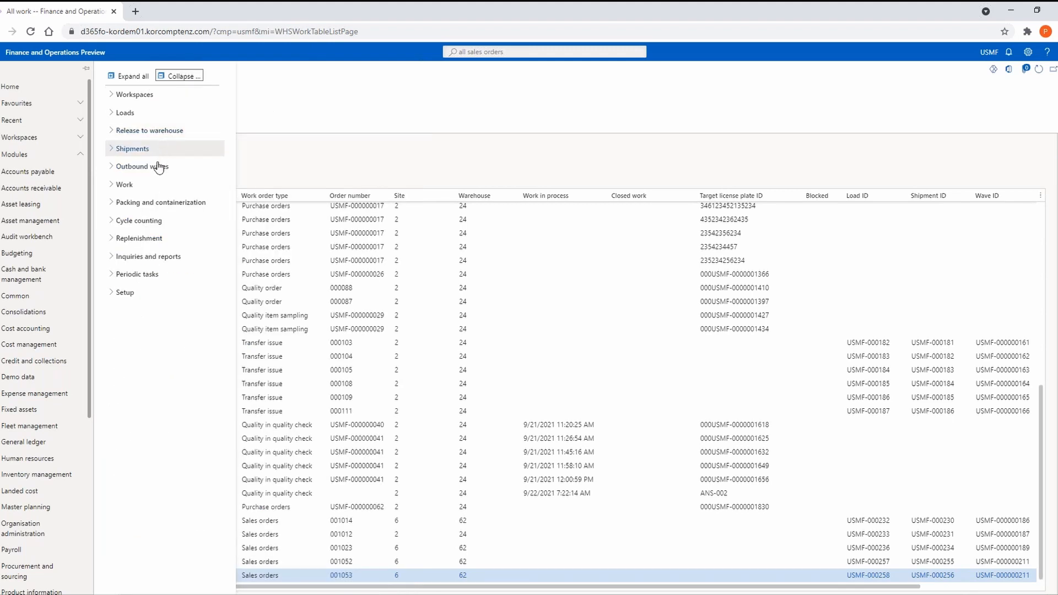
{"action": "left_click", "coordinate": [159, 167]}
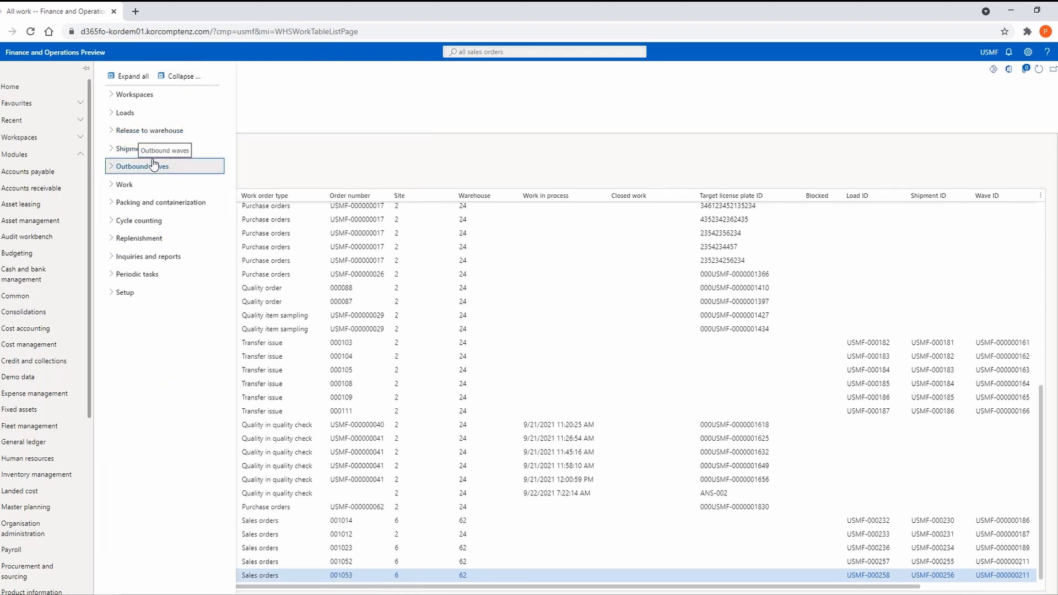
{"action": "left_click", "coordinate": [162, 220]}
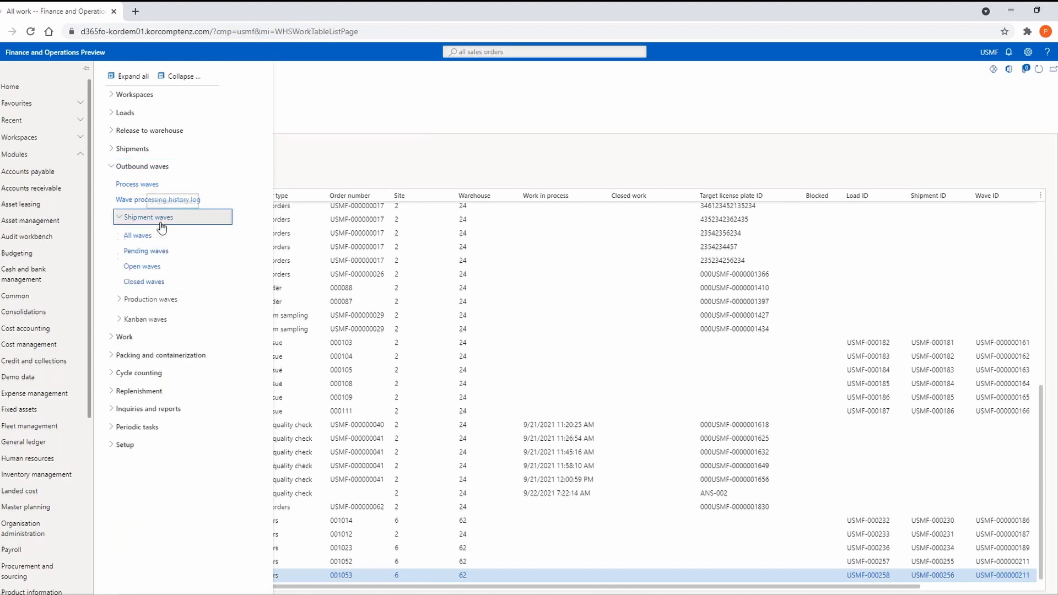
{"action": "left_click", "coordinate": [166, 240]}
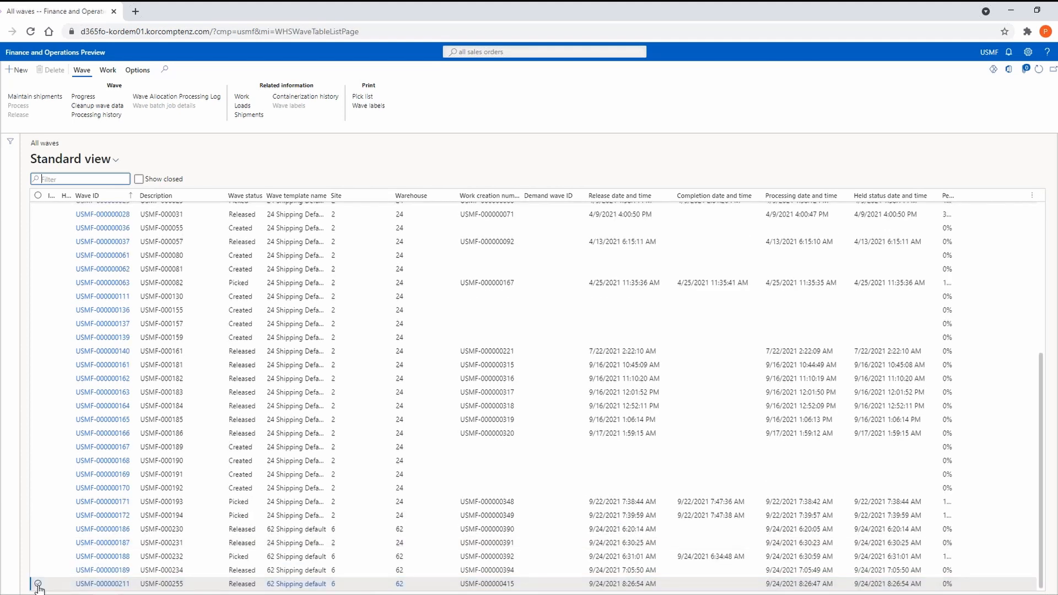
Step: Open the details of the newest wave, USMF-000000211, and display the work created for it
{"action": "left_click", "coordinate": [38, 584]}
{"action": "left_click", "coordinate": [103, 584]}
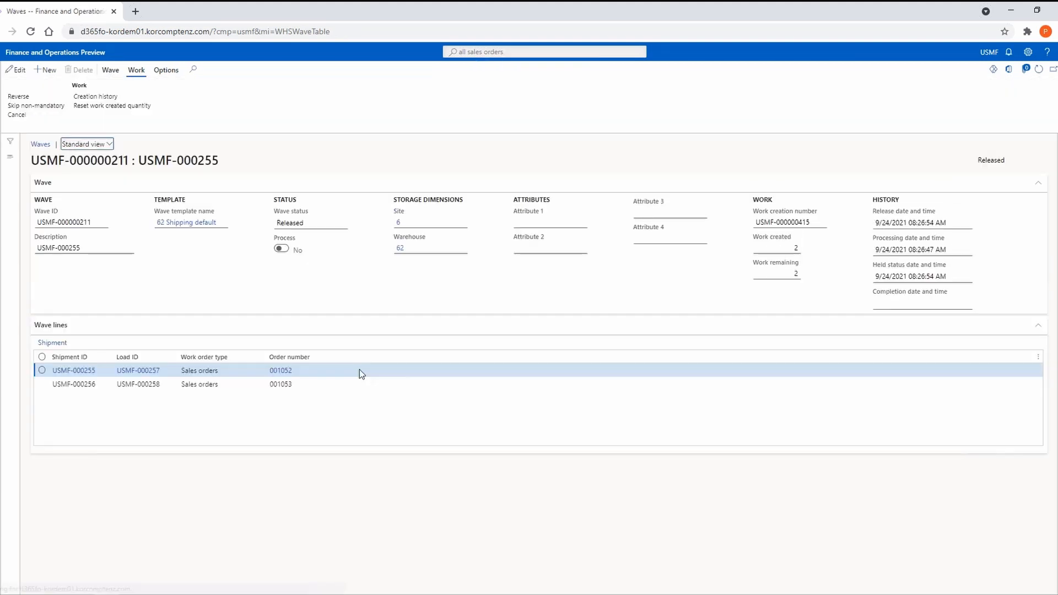
{"action": "left_click", "coordinate": [138, 81]}
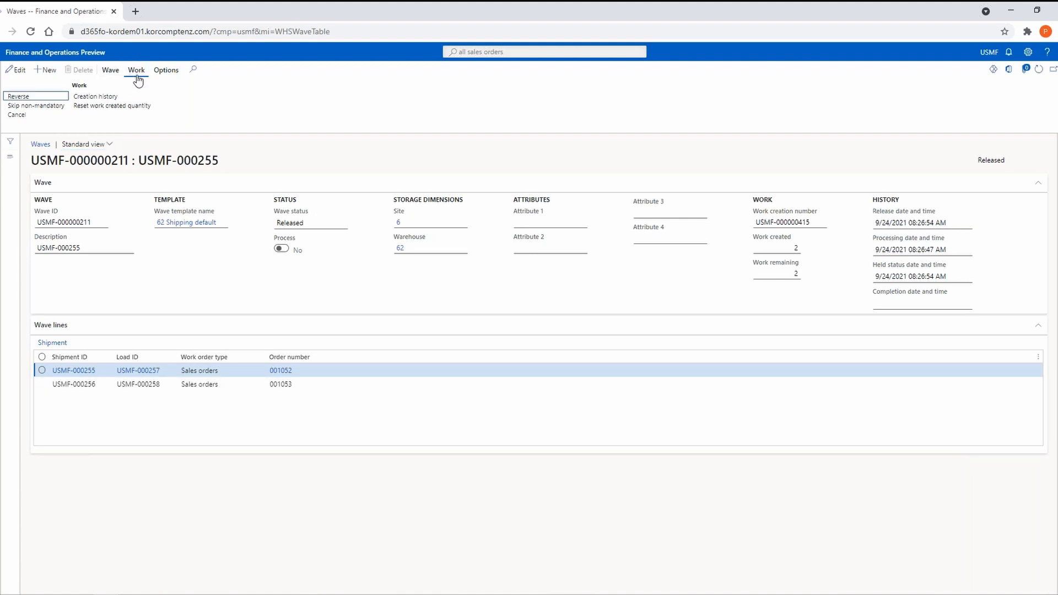
{"action": "left_click", "coordinate": [111, 70]}
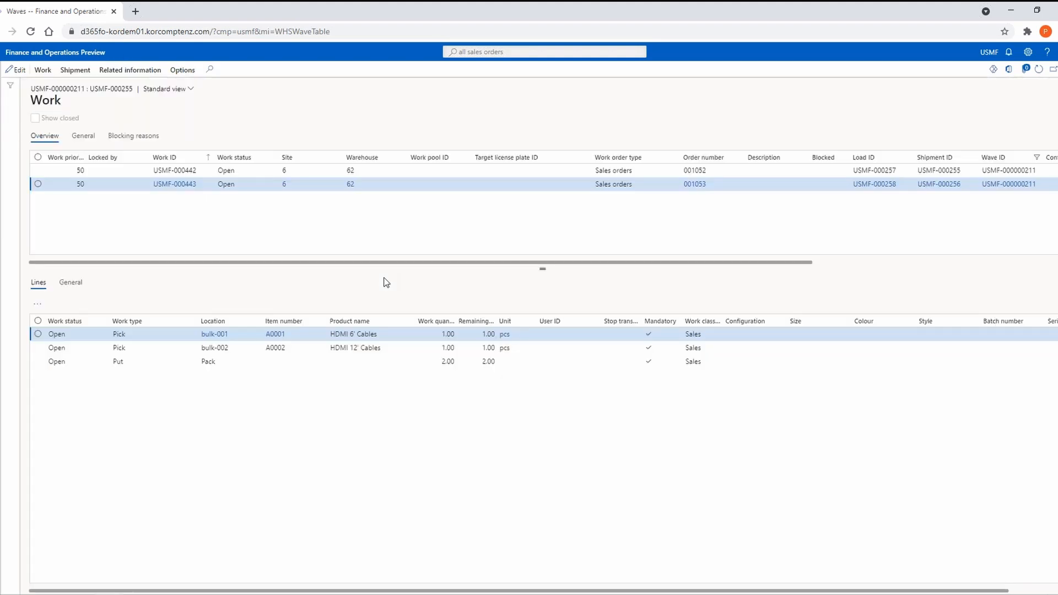
Step: Select the wave's first work record, USMF-000442, to examine its warehouse and its pick and put lines
{"action": "left_click", "coordinate": [413, 171]}
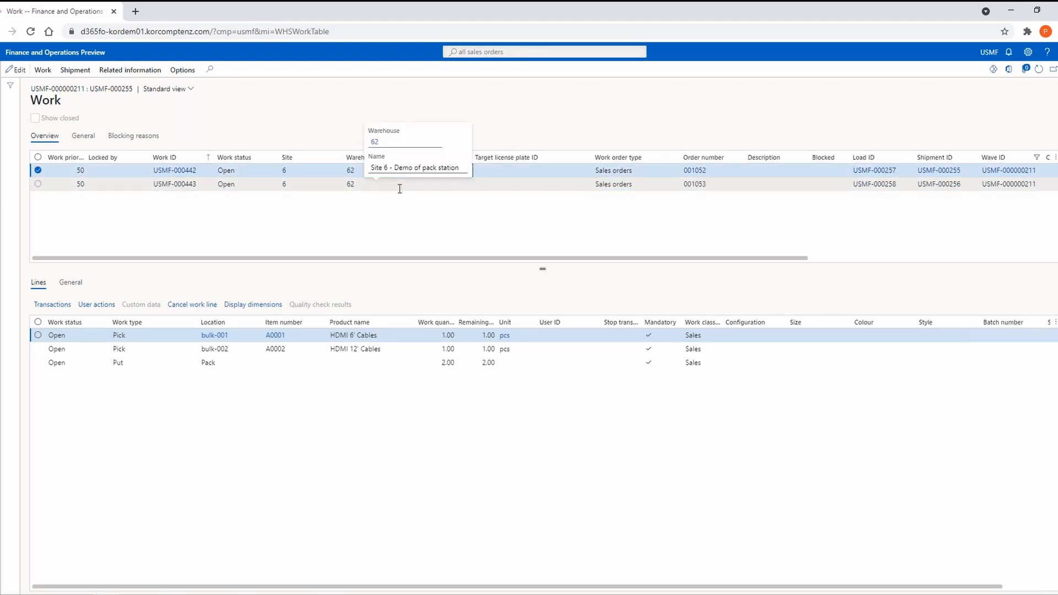
{"action": "left_click", "coordinate": [400, 189]}
{"action": "left_click", "coordinate": [407, 170]}
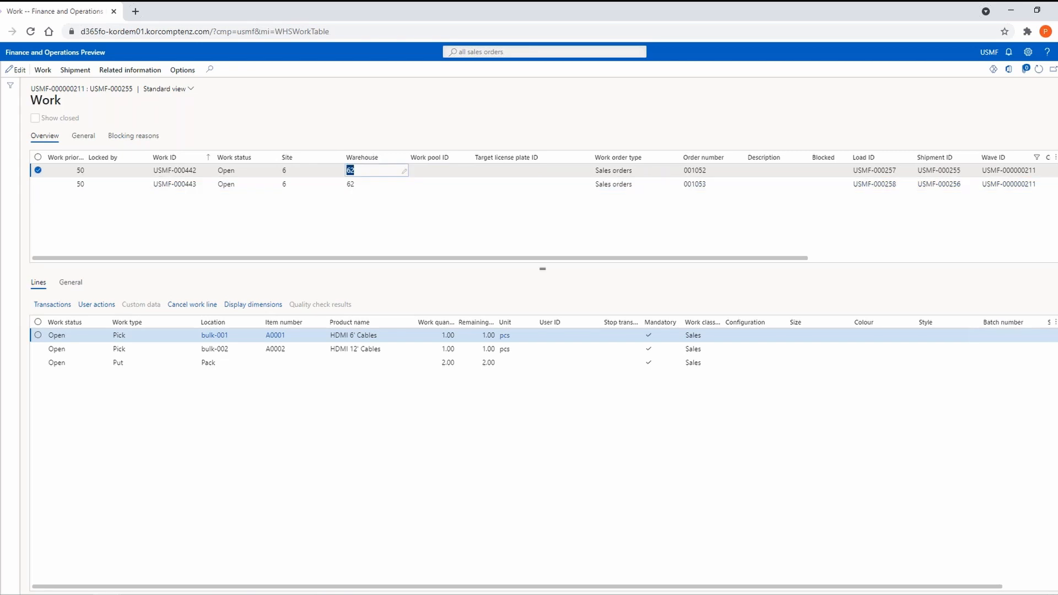
{"action": "mouse_move", "coordinate": [406, 170]}
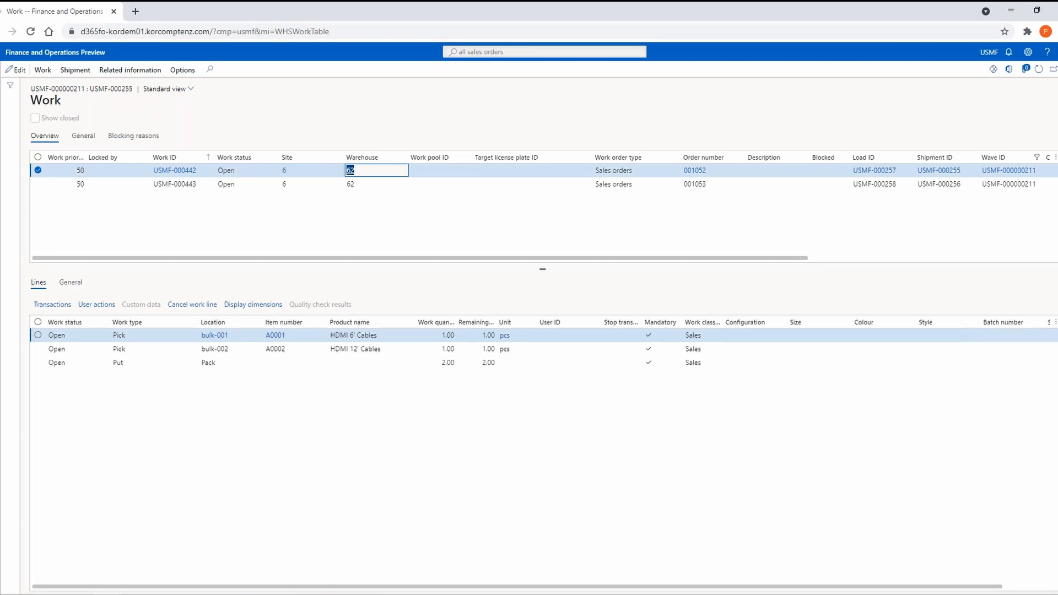
Step: Switch to the Warehouse Management mobile app, cancel Packed Container Loading, and start the outbound Cluster Pick Create activity
{"action": "key", "text": "alt+Tab"}
{"action": "left_click", "coordinate": [484, 453]}
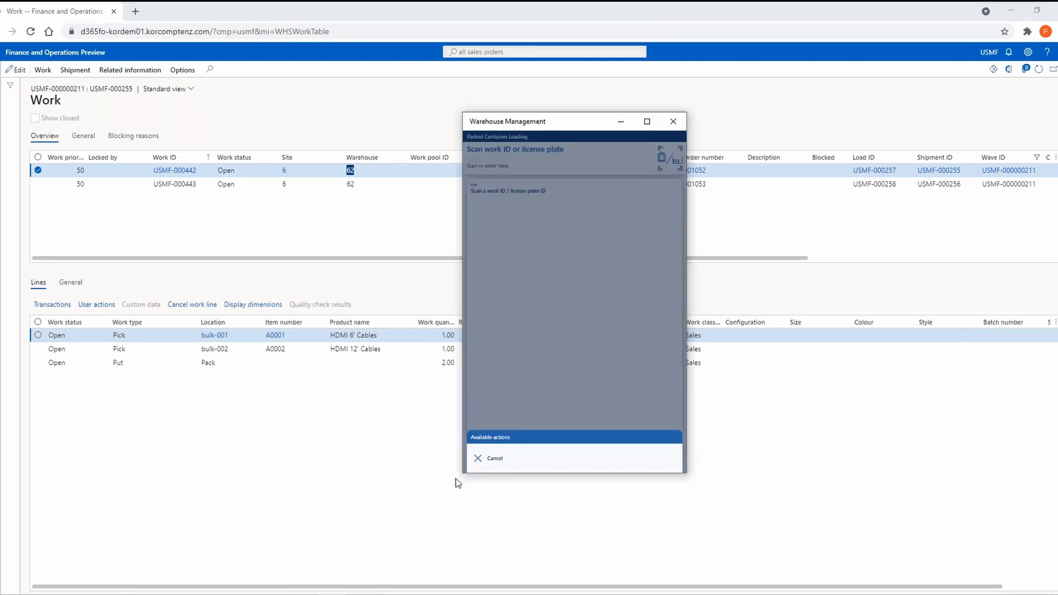
{"action": "left_click", "coordinate": [487, 458]}
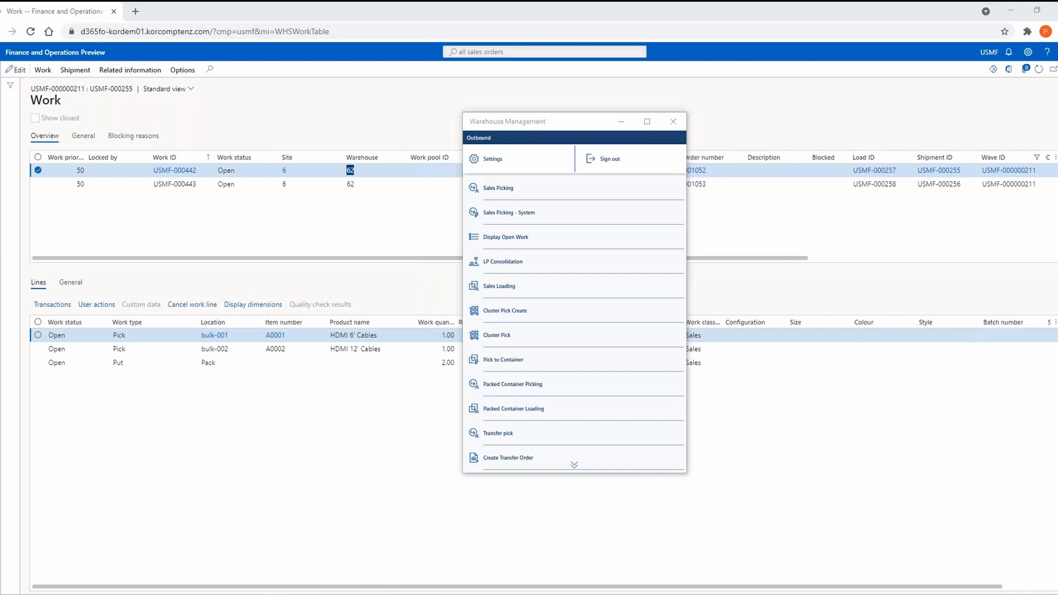
{"action": "scroll", "coordinate": [559, 286], "scroll_direction": "down", "scroll_amount": 1}
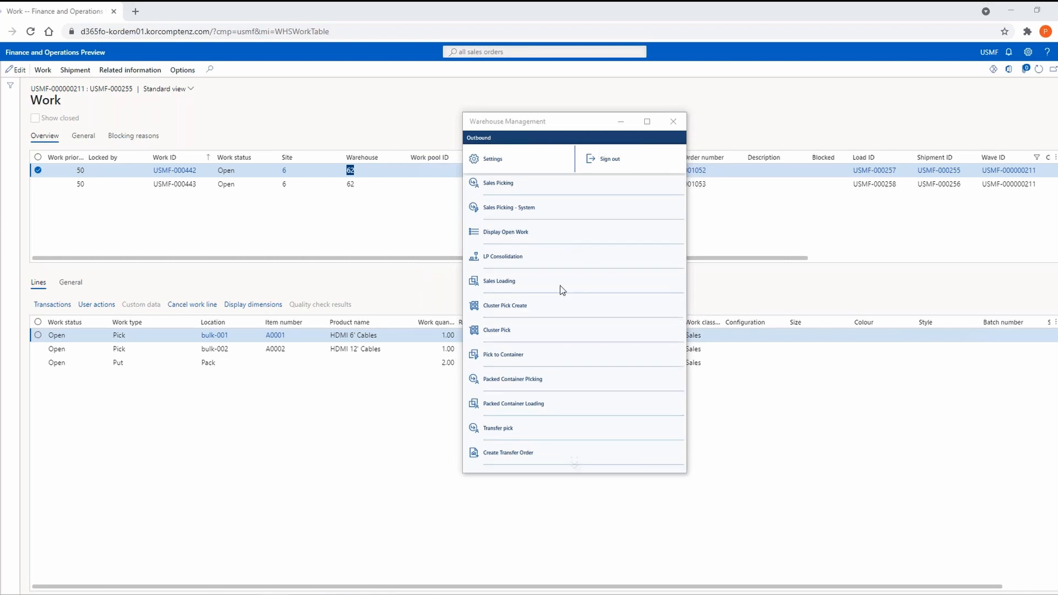
{"action": "left_click", "coordinate": [515, 460]}
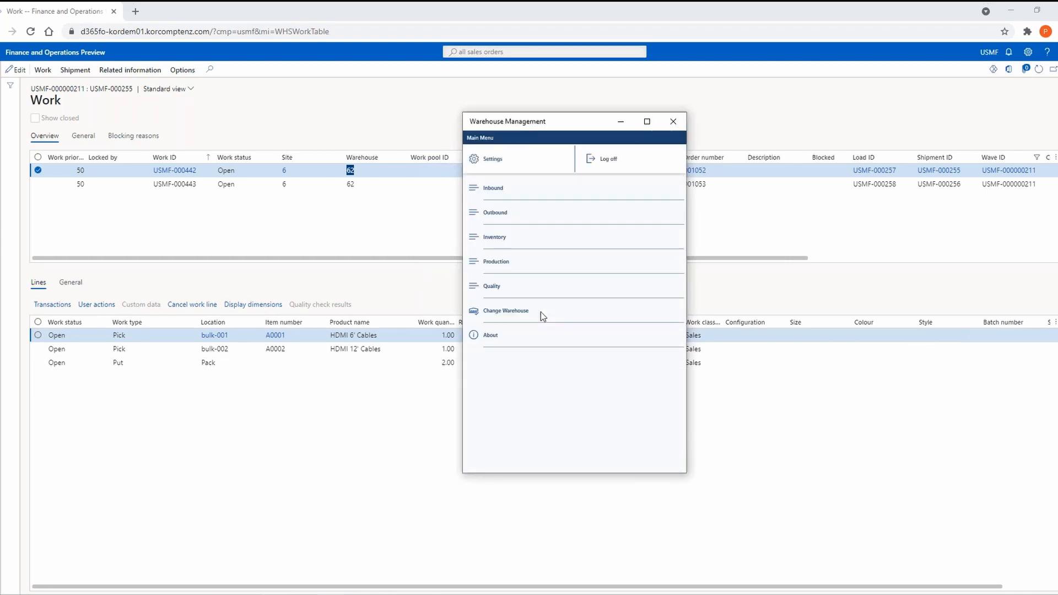
{"action": "left_click", "coordinate": [511, 213]}
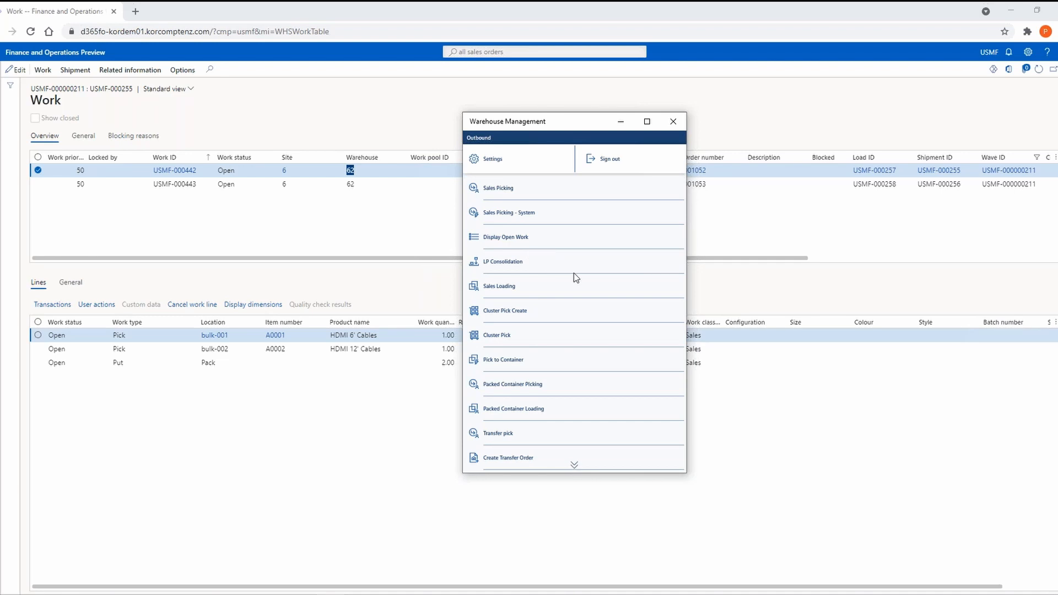
{"action": "left_click", "coordinate": [516, 313]}
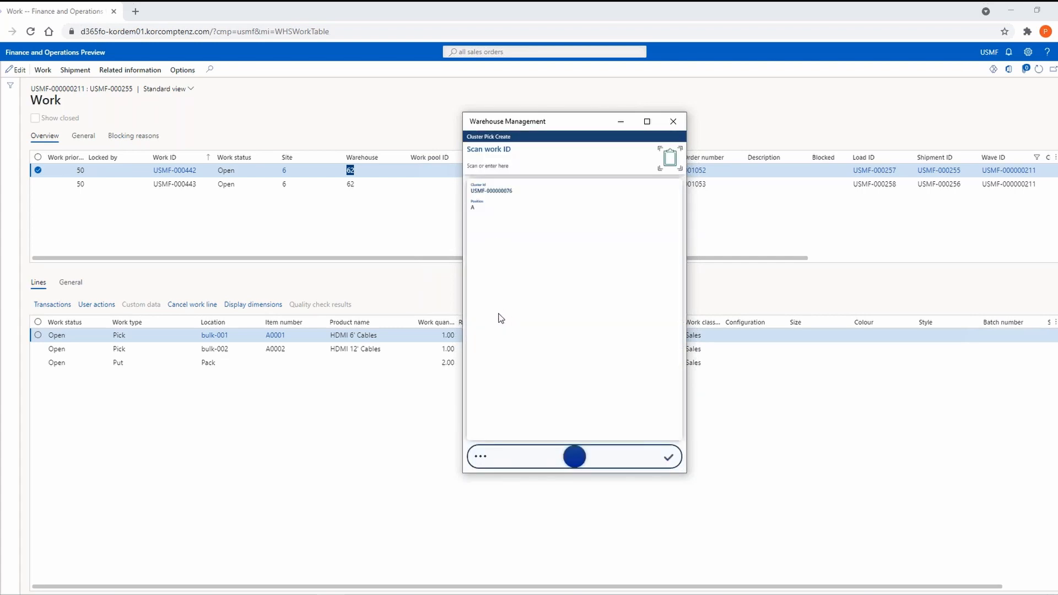
Step: Copy work ID USMF-000442 from the wave's work list and assign it to position A of the new cluster
{"action": "left_click", "coordinate": [526, 162]}
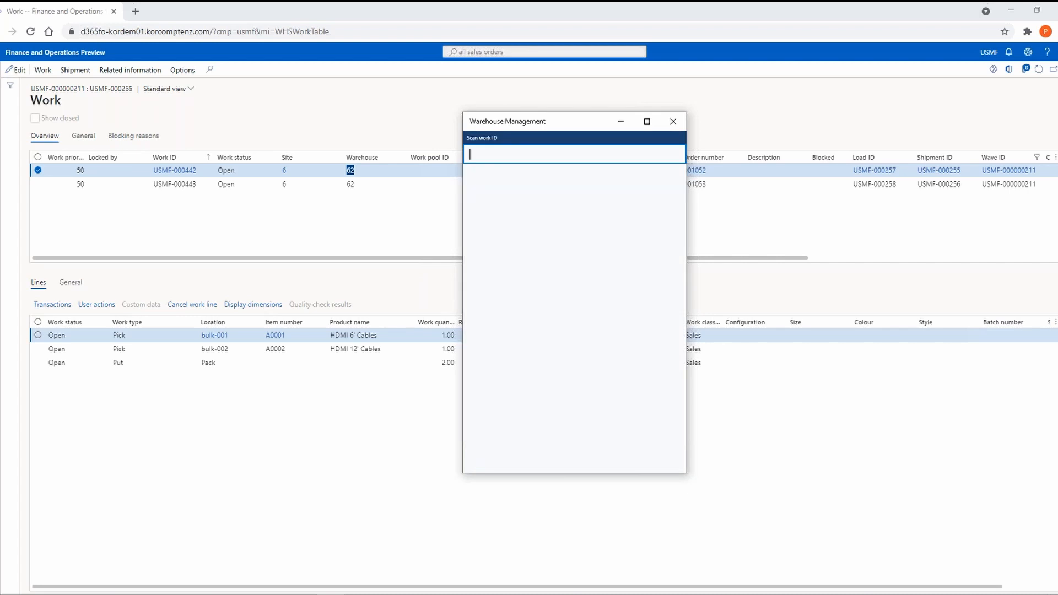
{"action": "left_click", "coordinate": [199, 172]}
{"action": "key", "text": "ctrl+c"}
{"action": "key", "text": "alt+Tab"}
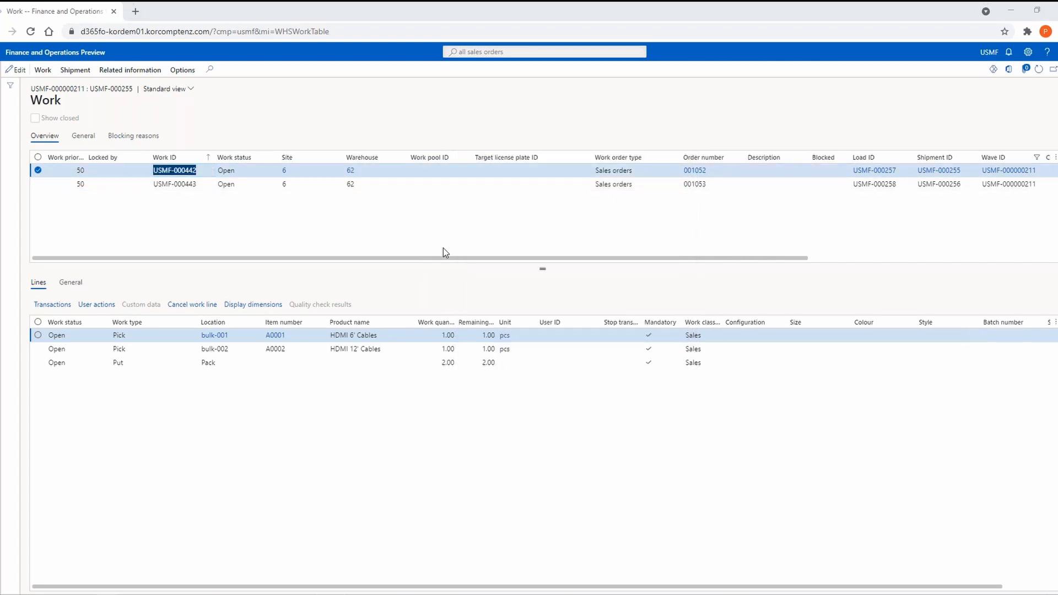
{"action": "key", "text": "ctrl+v"}
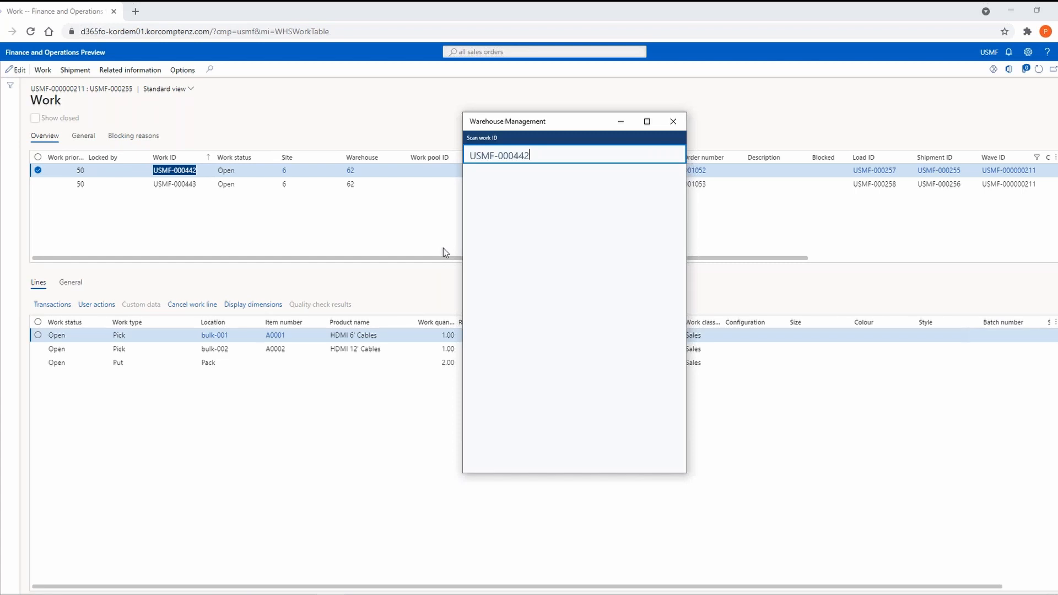
{"action": "key", "text": "Return"}
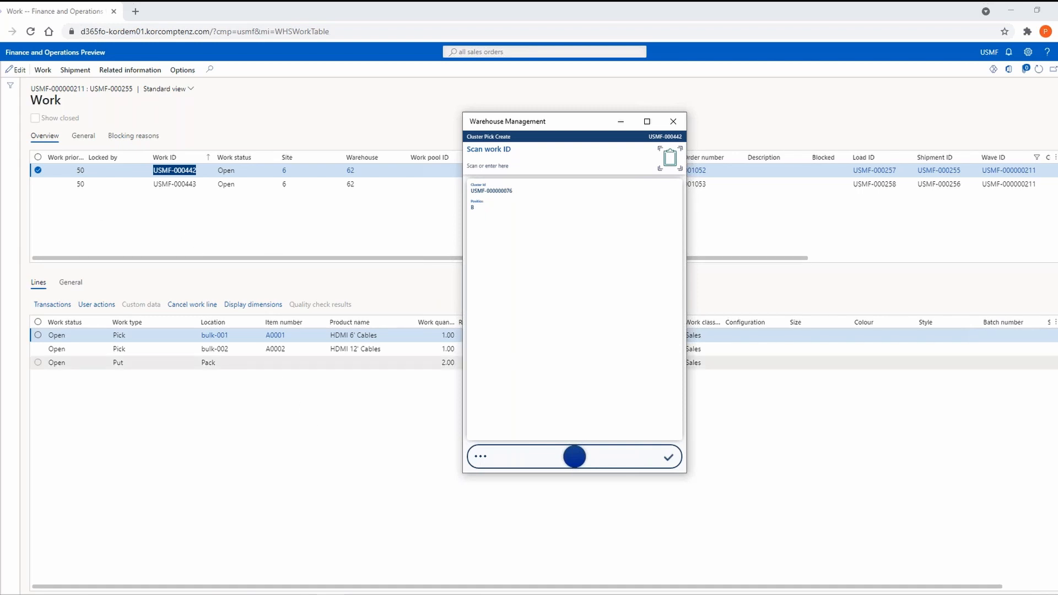
Step: Assign the wave's second work ID, USMF-000443, to position B and mark the cluster as done
{"action": "left_click", "coordinate": [187, 184]}
{"action": "key", "text": "ctrl+c"}
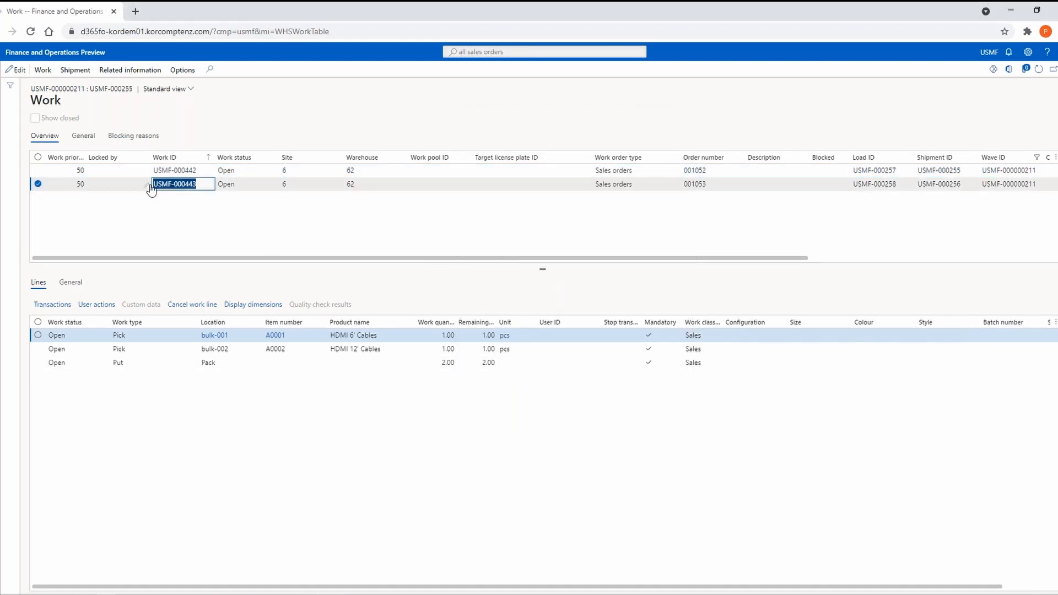
{"action": "key", "text": "alt+Tab"}
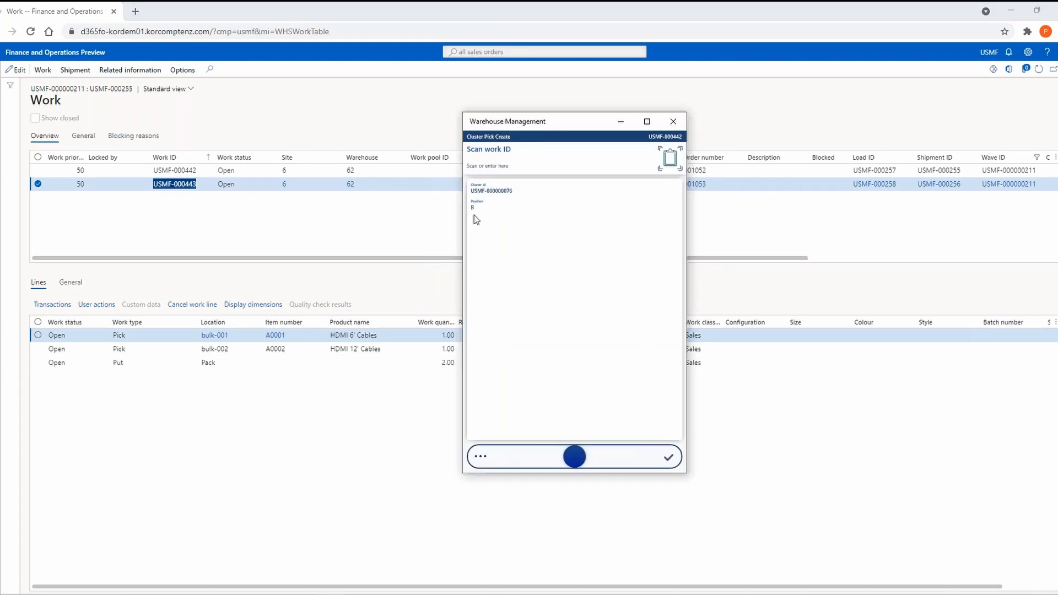
{"action": "left_click", "coordinate": [529, 165]}
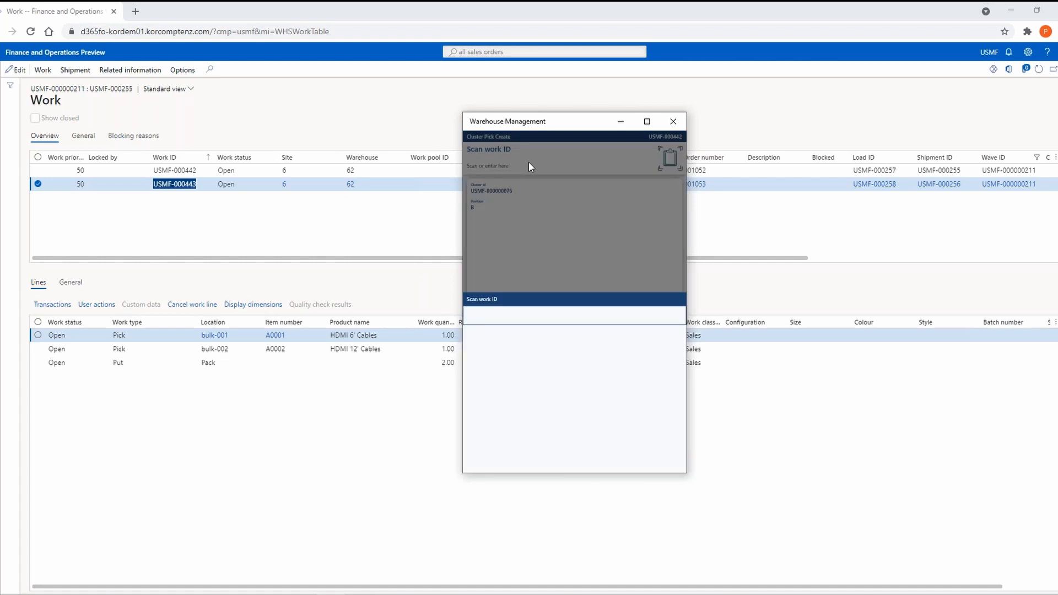
{"action": "key", "text": "ctrl+v"}
{"action": "key", "text": "Return"}
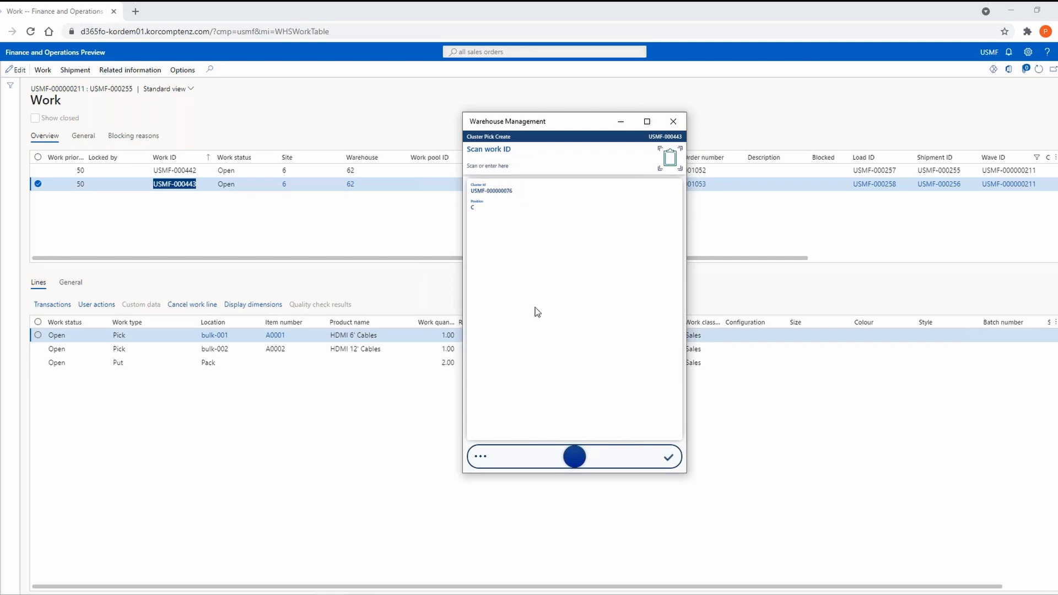
{"action": "left_click", "coordinate": [576, 460]}
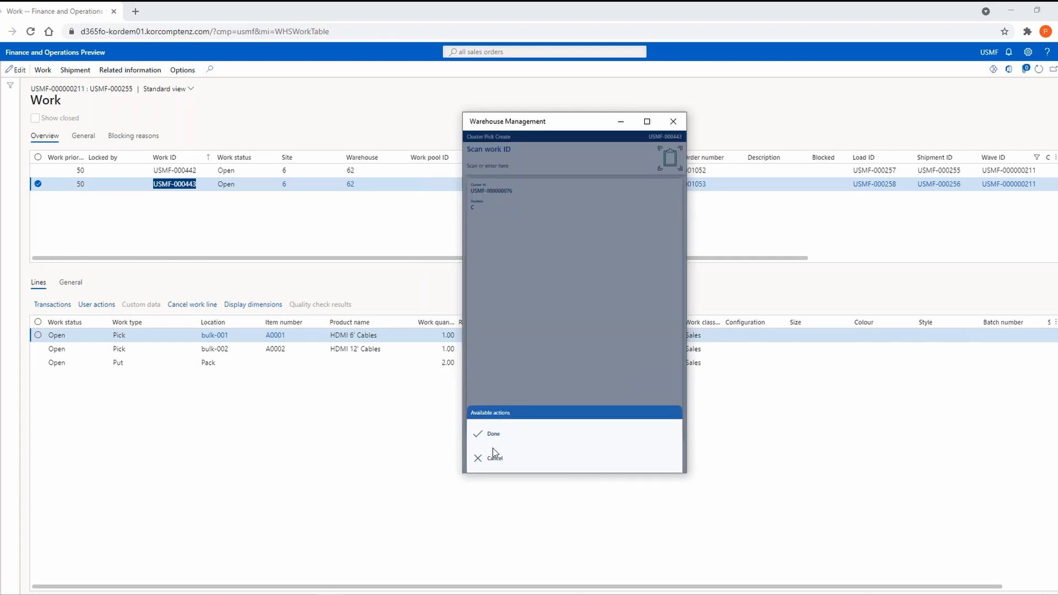
{"action": "left_click", "coordinate": [494, 435]}
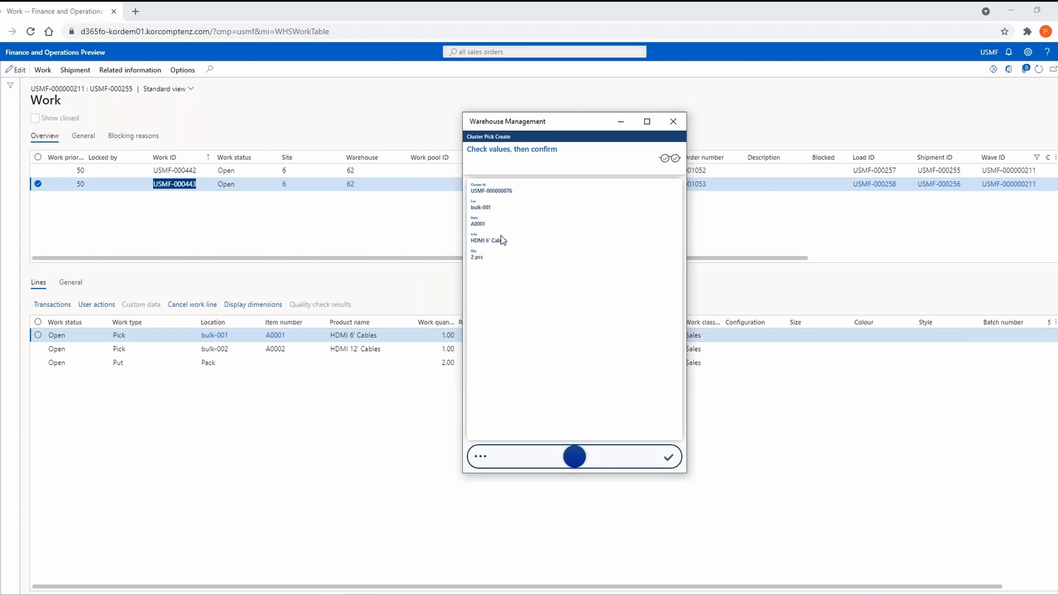
Step: Compare the cluster's combined A0001 pick with the pick lines of both work records in the wave's work list
{"action": "left_click_drag", "start_coordinate": [661, 122], "coordinate": [833, 139]}
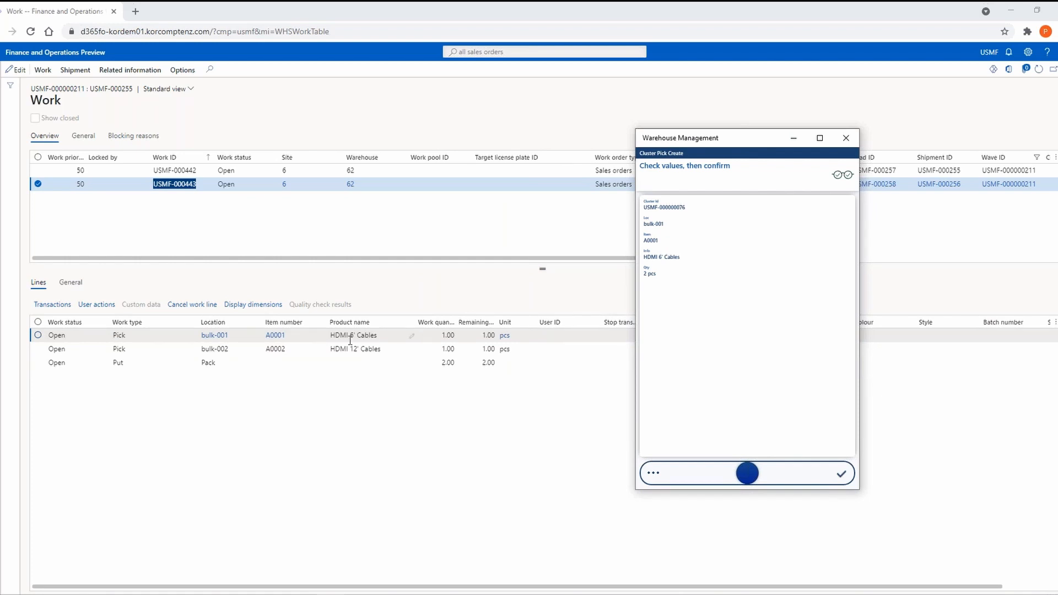
{"action": "left_click", "coordinate": [422, 337]}
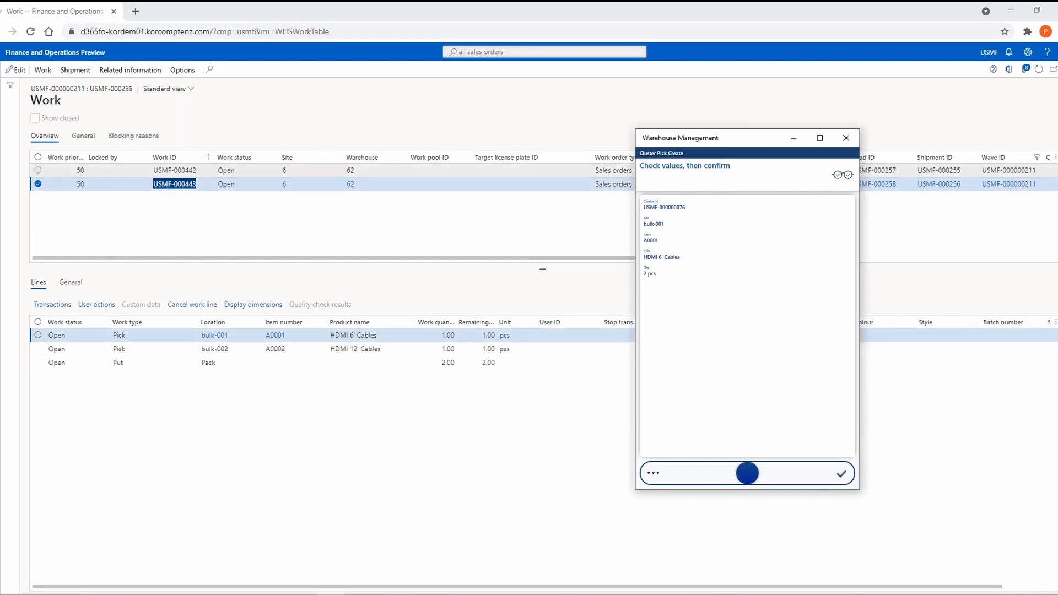
{"action": "left_click", "coordinate": [389, 174]}
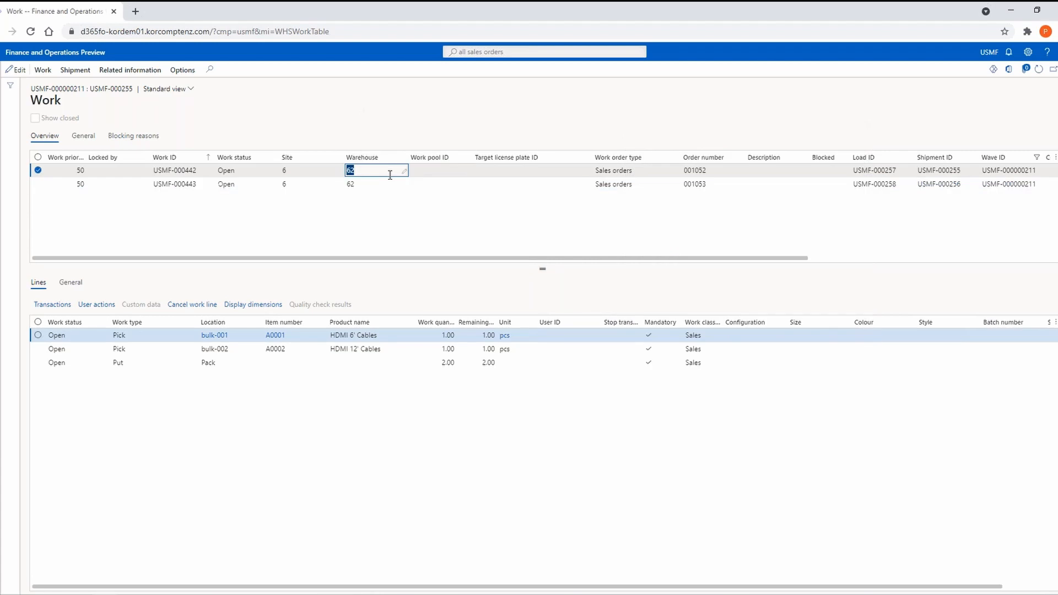
{"action": "left_click", "coordinate": [469, 334]}
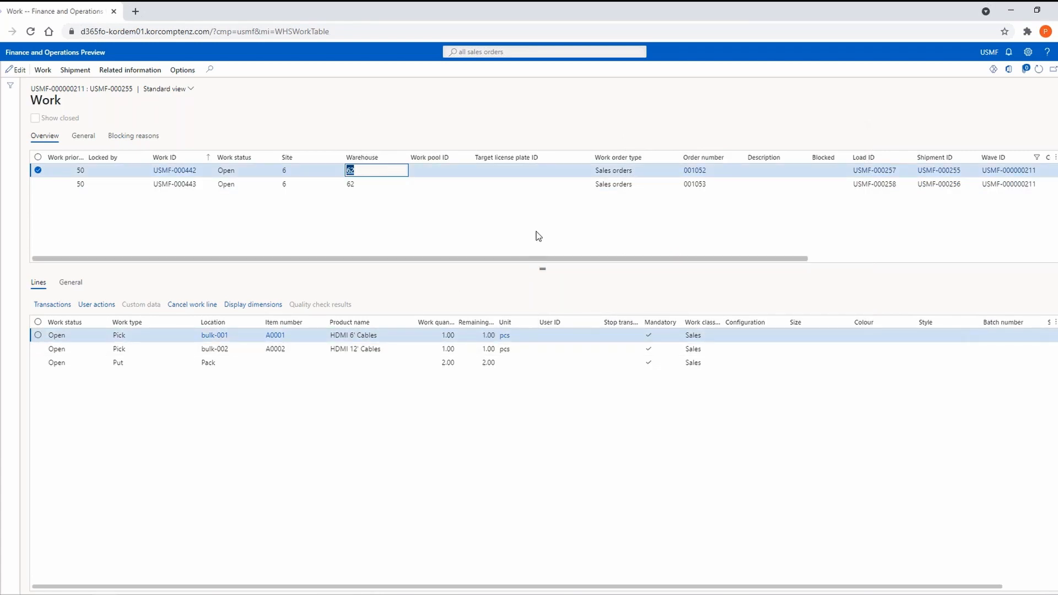
{"action": "key", "text": "alt+Tab"}
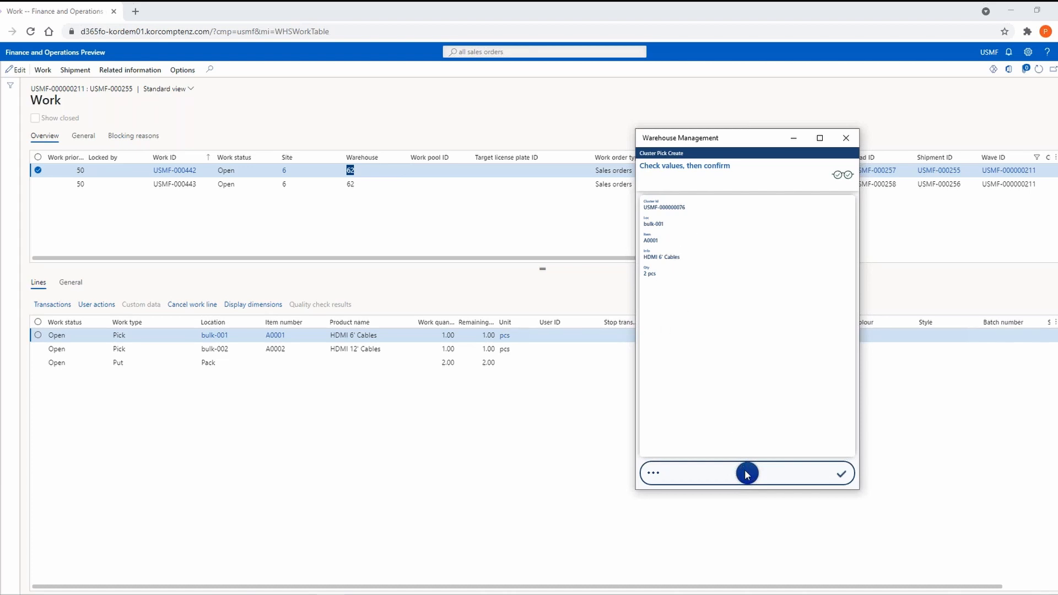
Step: Confirm the cluster picks of A0001 and A0002 into positions A and B, and deliver the cluster to the Pack location
{"action": "left_click_drag", "start_coordinate": [747, 472], "coordinate": [937, 463]}
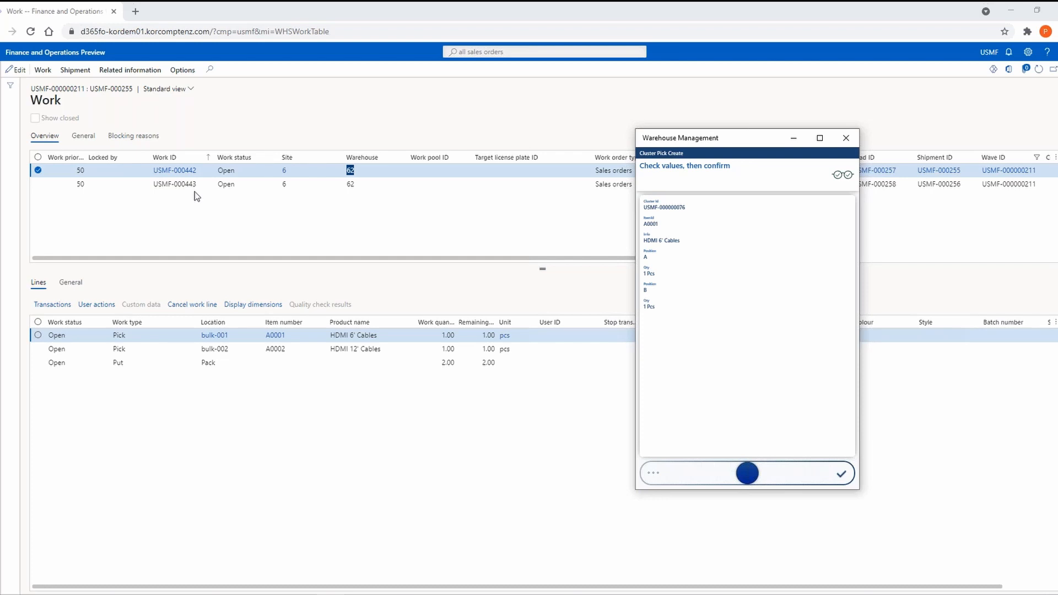
{"action": "left_click_drag", "start_coordinate": [747, 475], "coordinate": [840, 473]}
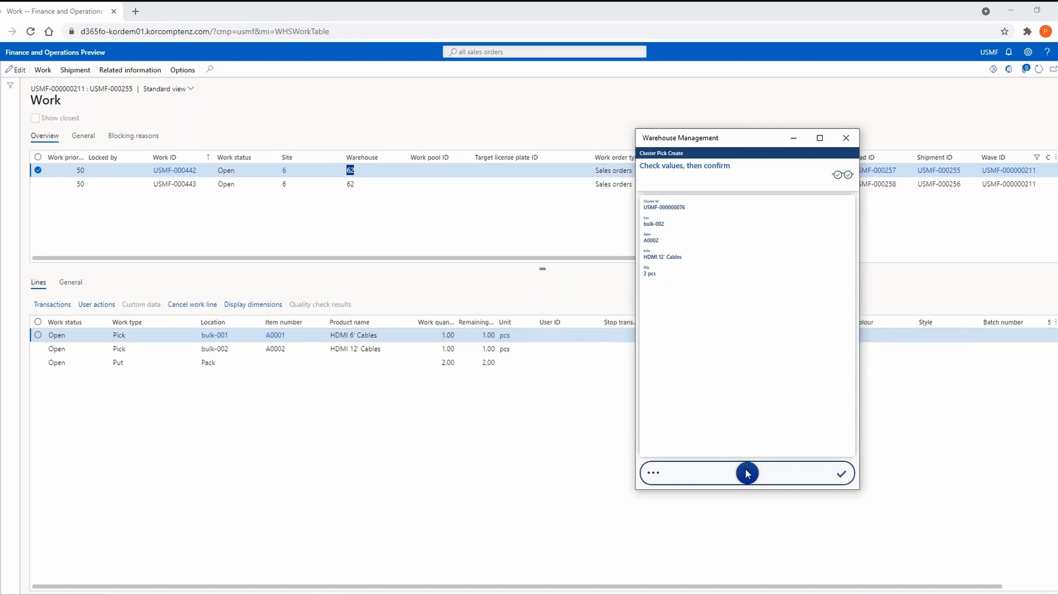
{"action": "left_click_drag", "start_coordinate": [747, 474], "coordinate": [802, 473]}
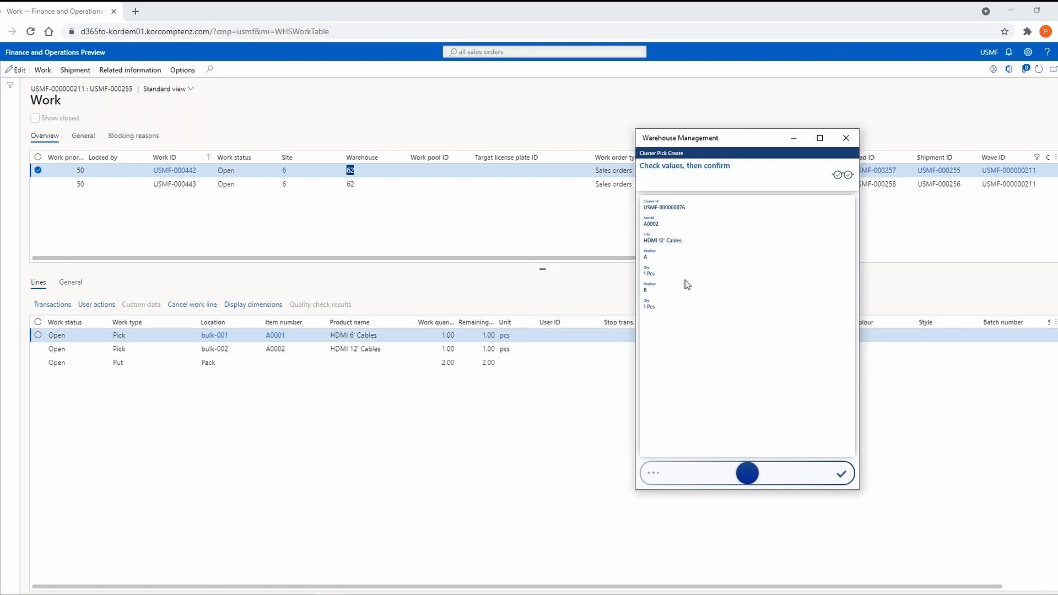
{"action": "left_click_drag", "start_coordinate": [755, 474], "coordinate": [842, 474]}
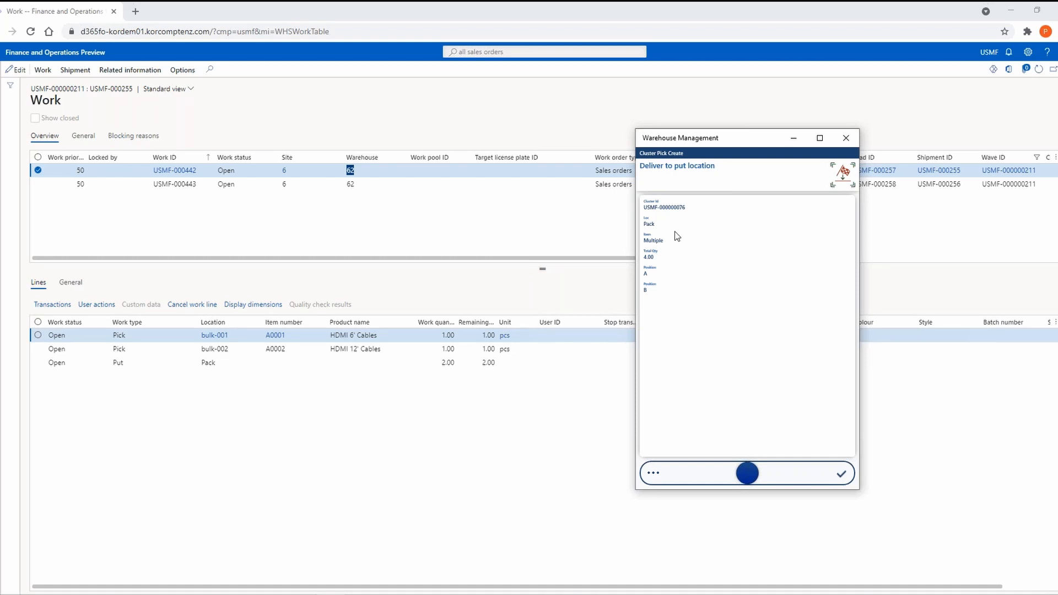
{"action": "left_click", "coordinate": [759, 476]}
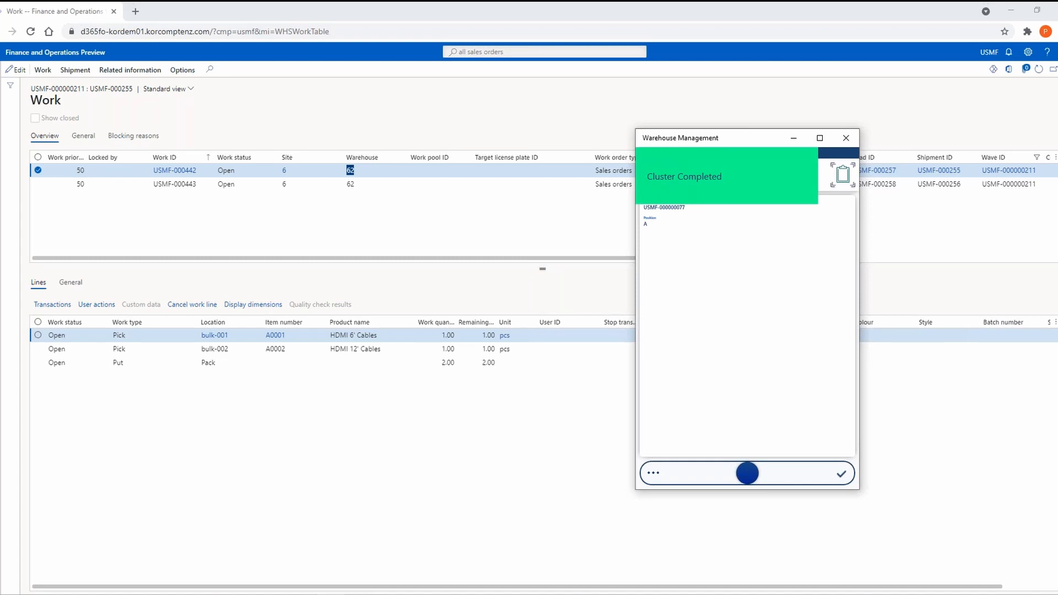
Step: Refresh the wave's work list in Finance and Operations and examine the first work's status and its put line to Pack
{"action": "left_click", "coordinate": [1039, 70]}
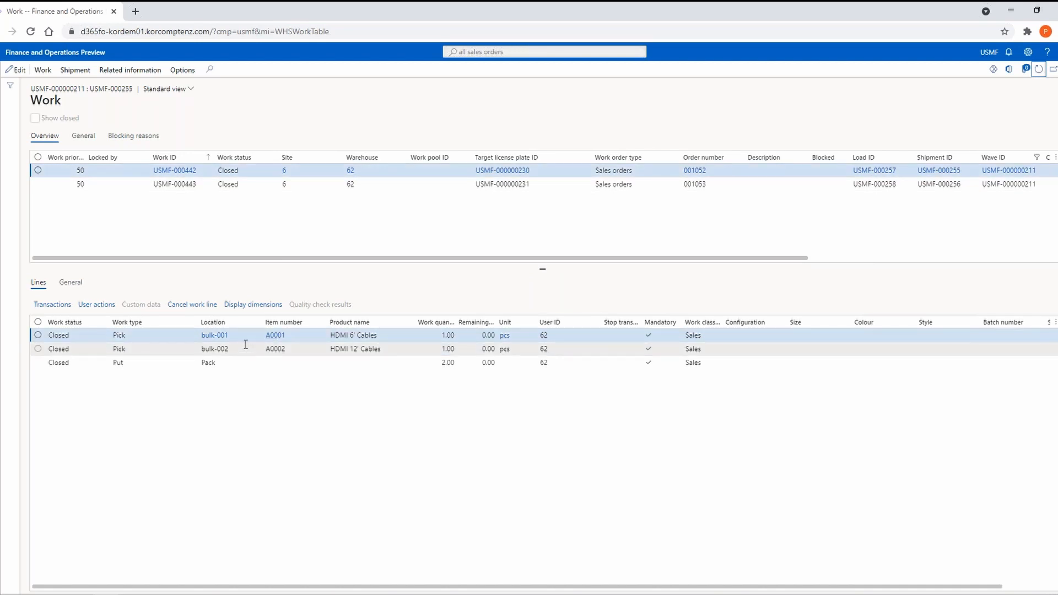
{"action": "left_click", "coordinate": [233, 364]}
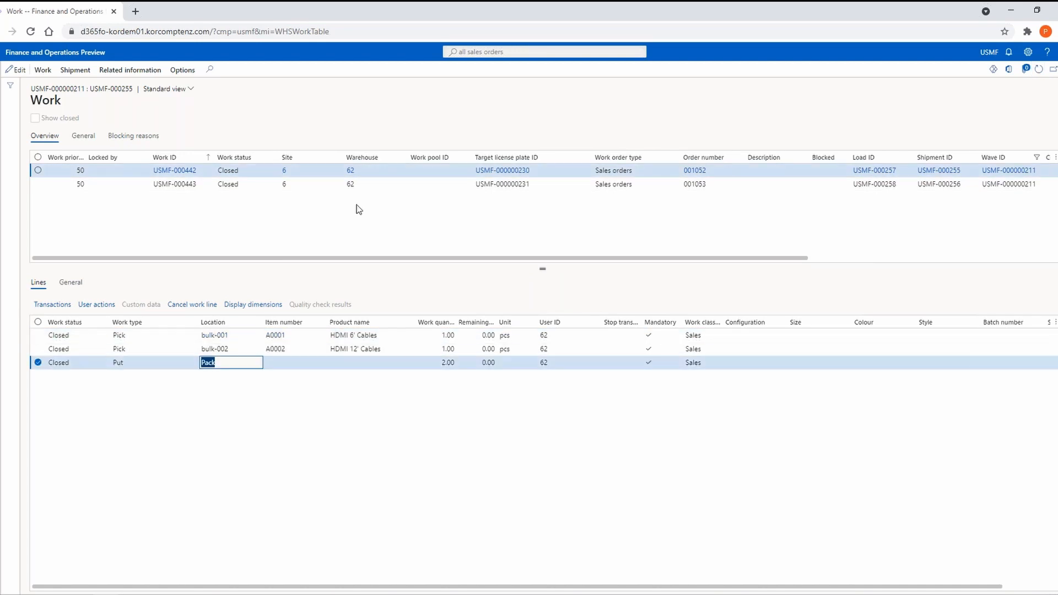
{"action": "left_click", "coordinate": [329, 182]}
{"action": "left_click", "coordinate": [330, 170]}
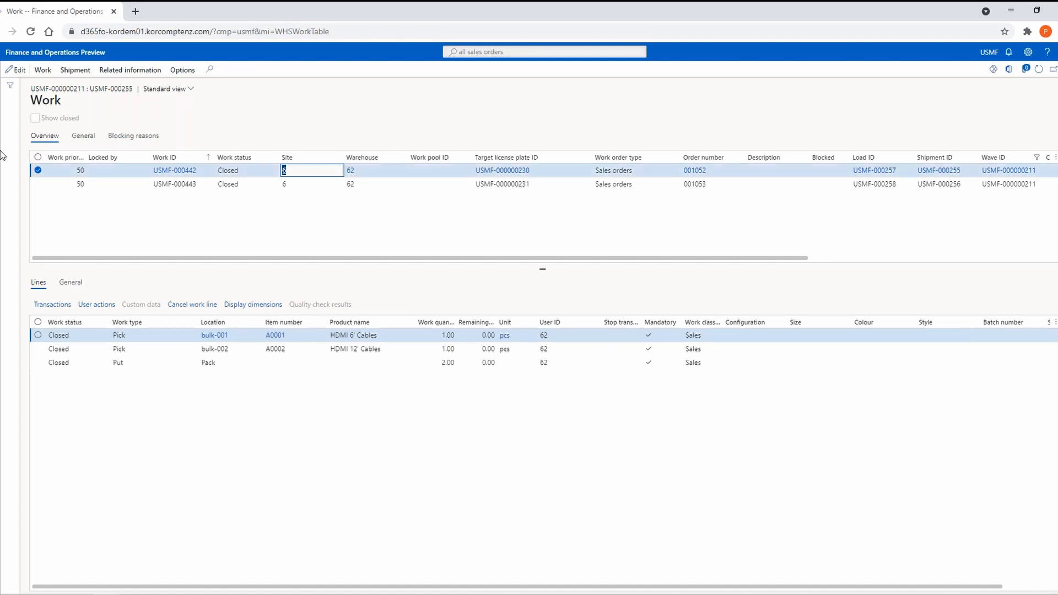
Step: Open the Pack page for packing and containerization in warehouse management
{"action": "key", "text": "alt+F1"}
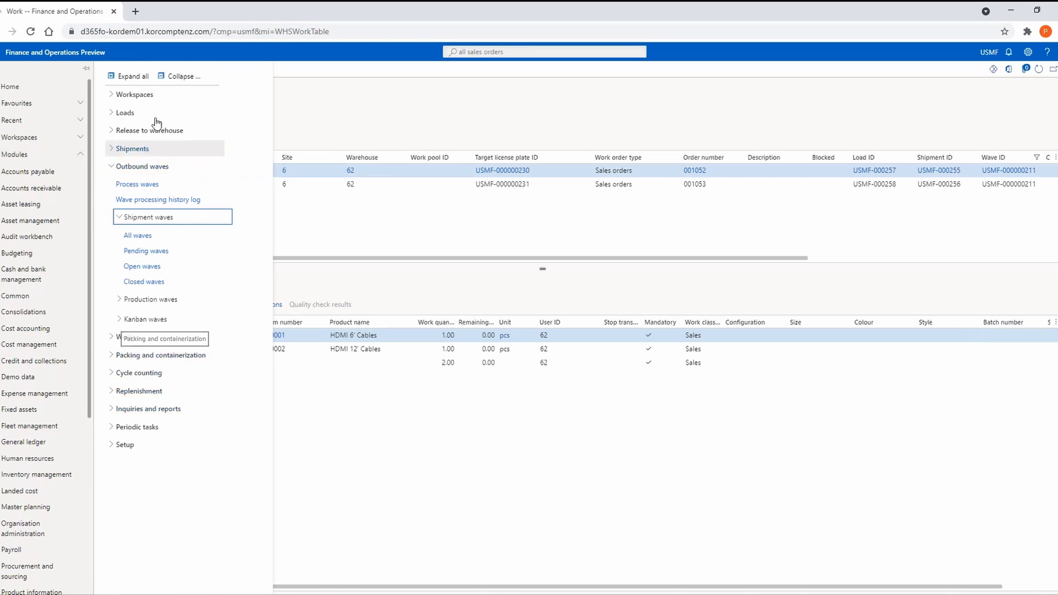
{"action": "left_click", "coordinate": [180, 78]}
{"action": "left_click", "coordinate": [168, 203]}
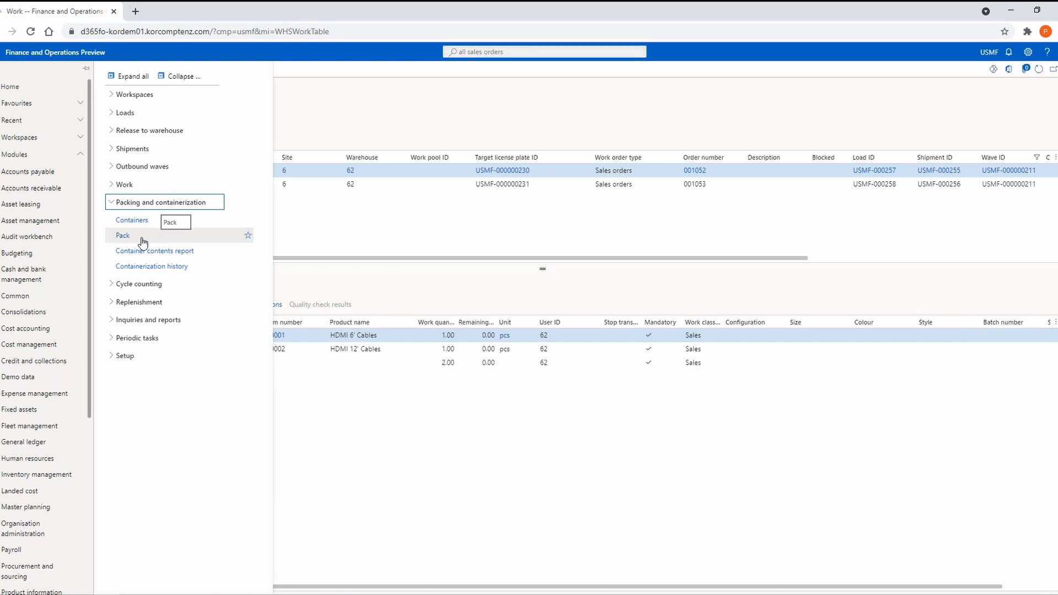
{"action": "left_click", "coordinate": [151, 242]}
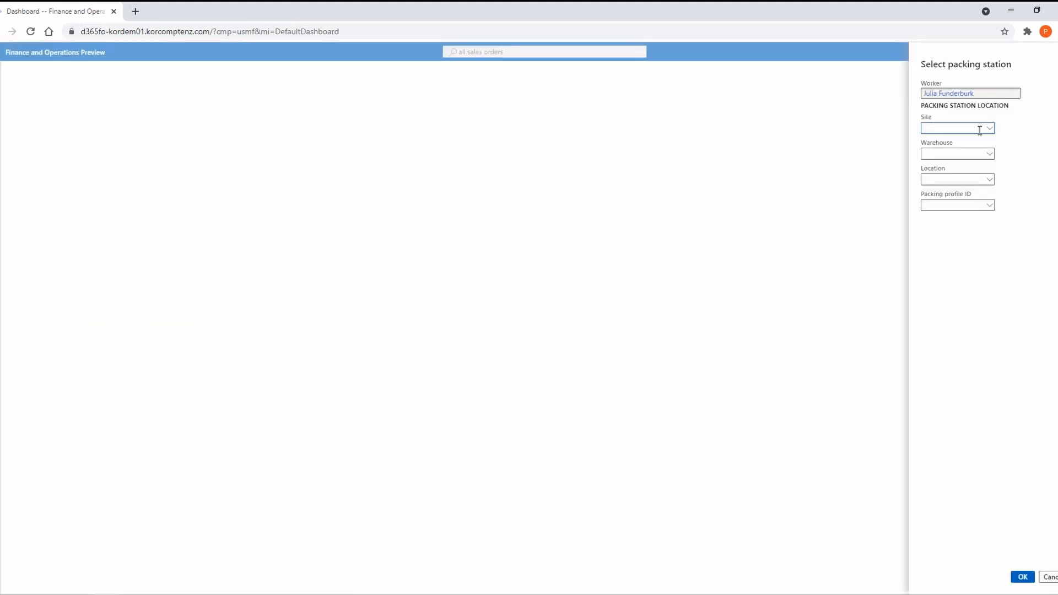
Step: Select the packing station at site 6, warehouse 62, location Pack, with packing profile WH62WorkCreation
{"action": "type", "text": "6"}
{"action": "key", "text": "Tab"}
{"action": "type", "text": "62"}
{"action": "key", "text": "Tab"}
{"action": "type", "text": "Pack"}
{"action": "key", "text": "Tab"}
{"action": "left_click", "coordinate": [991, 214]}
{"action": "key", "text": "Down"}
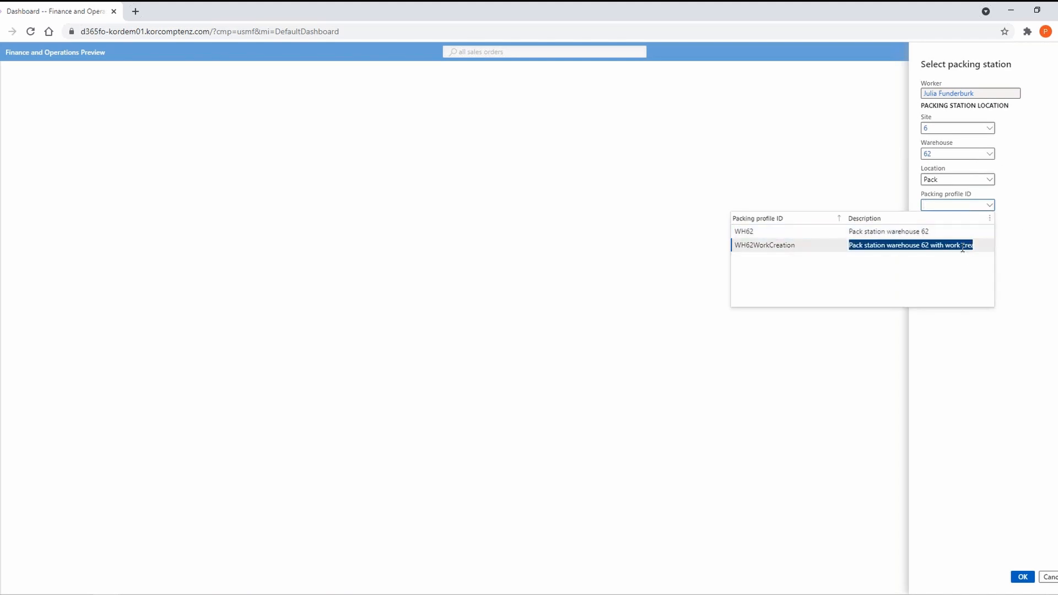
{"action": "key", "text": "Return"}
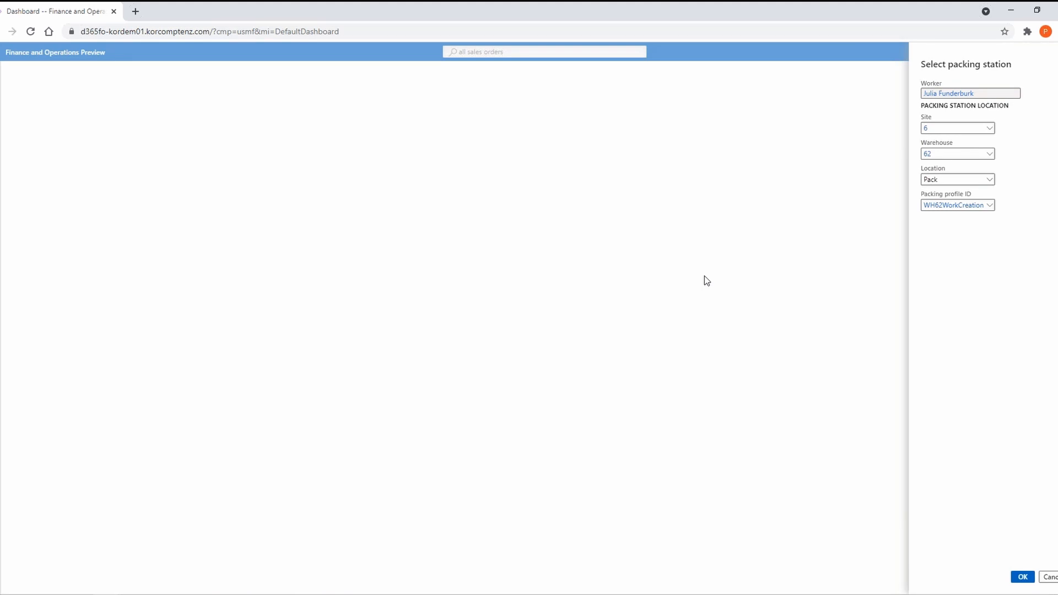
{"action": "key", "text": "Return"}
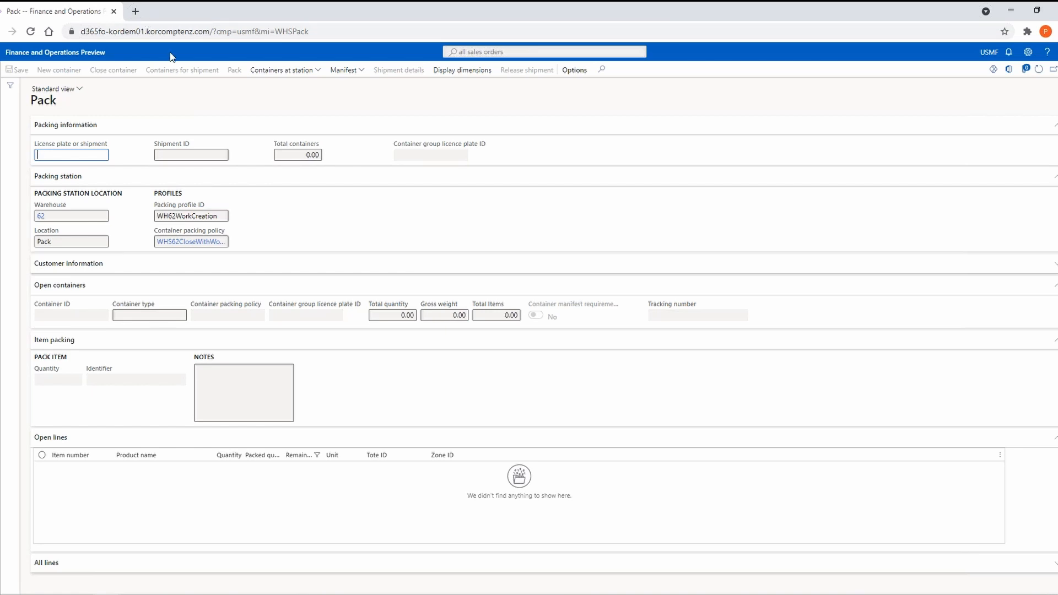
Step: Duplicate the browser tab, dismiss its packing station selection, and open the All waves list there
{"action": "right_click", "coordinate": [82, 11]}
{"action": "left_click", "coordinate": [128, 93]}
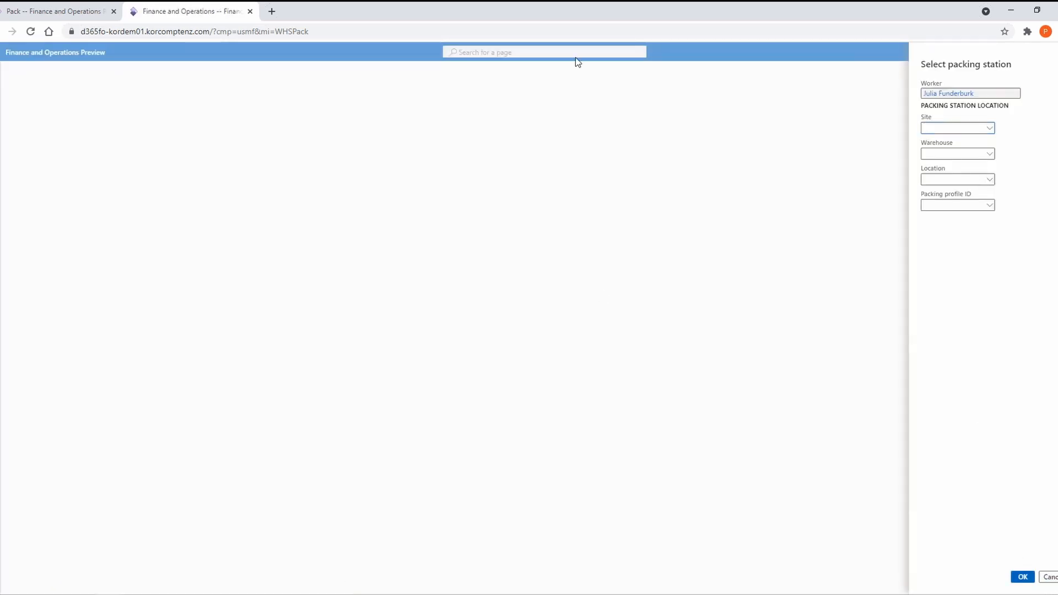
{"action": "key", "text": "Escape"}
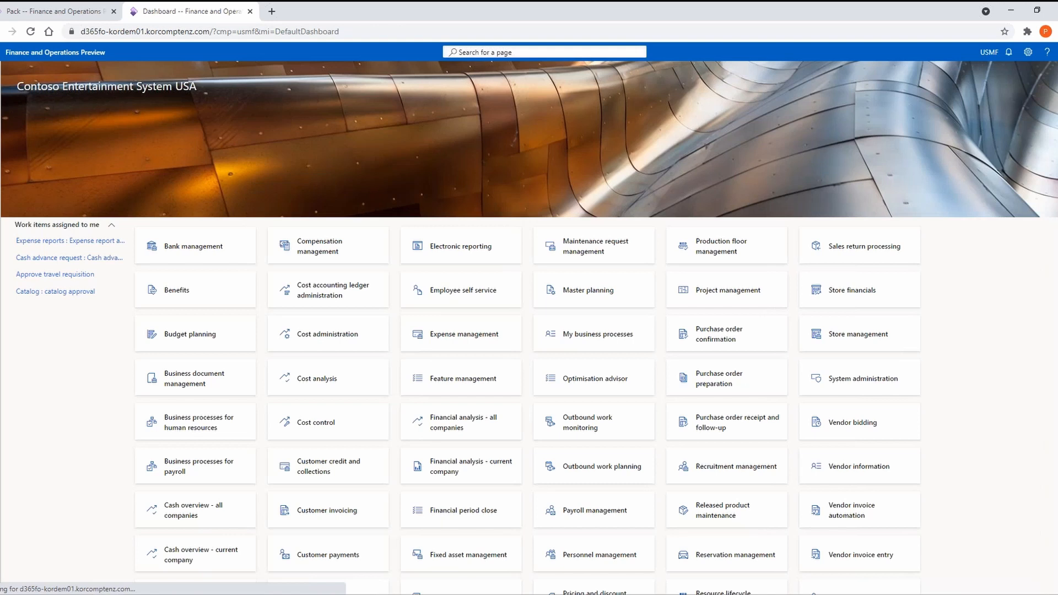
{"action": "type", "text": "All waves"}
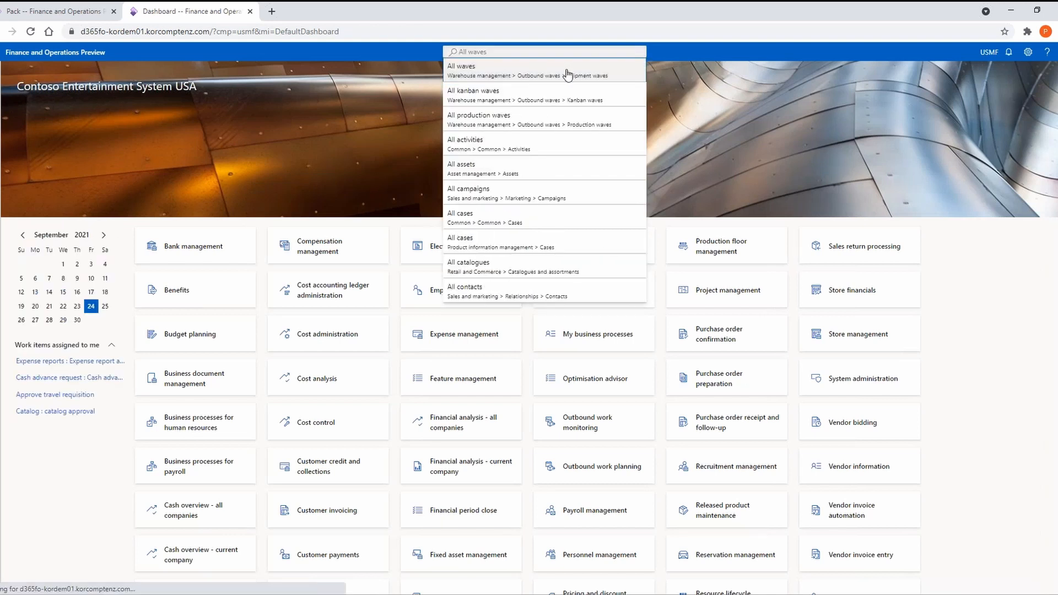
{"action": "left_click", "coordinate": [567, 75]}
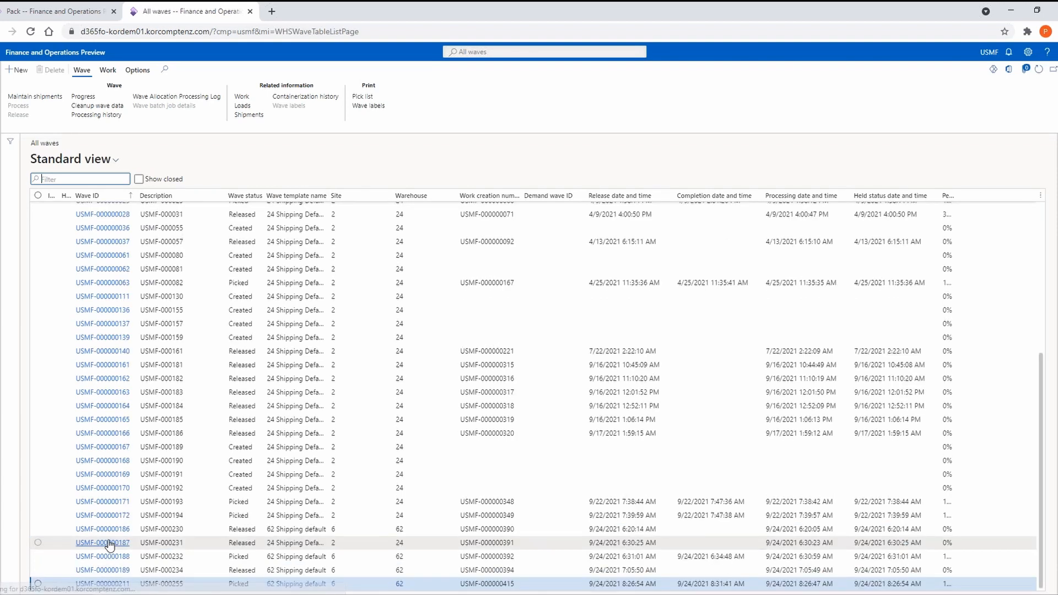
Step: Copy shipment ID USMF-000255 from wave USMF-000000211 and enter it as the license plate or shipment on the Pack page
{"action": "left_click", "coordinate": [262, 588]}
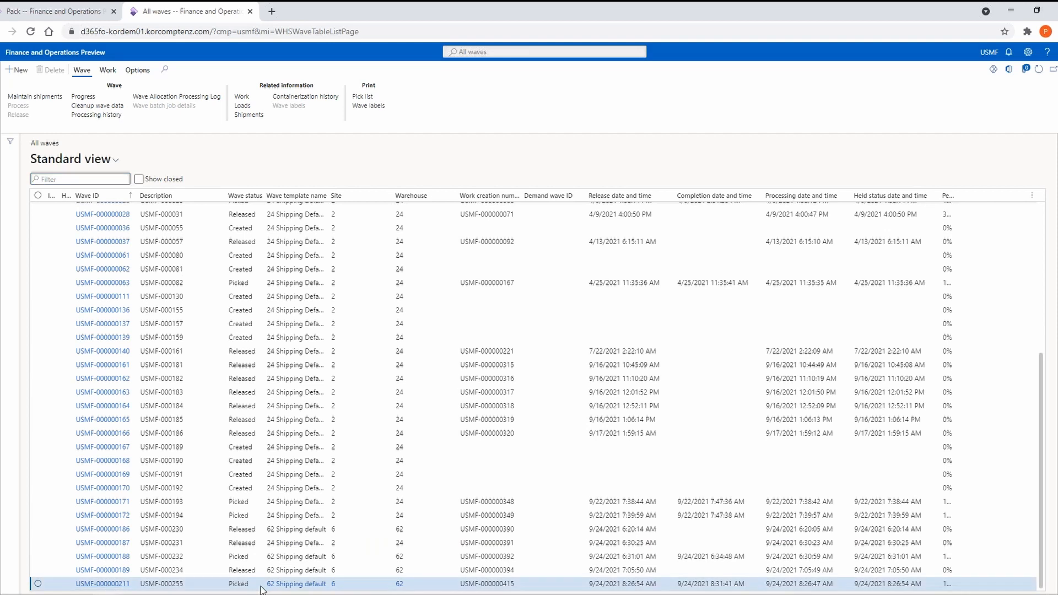
{"action": "double_click", "coordinate": [263, 588]}
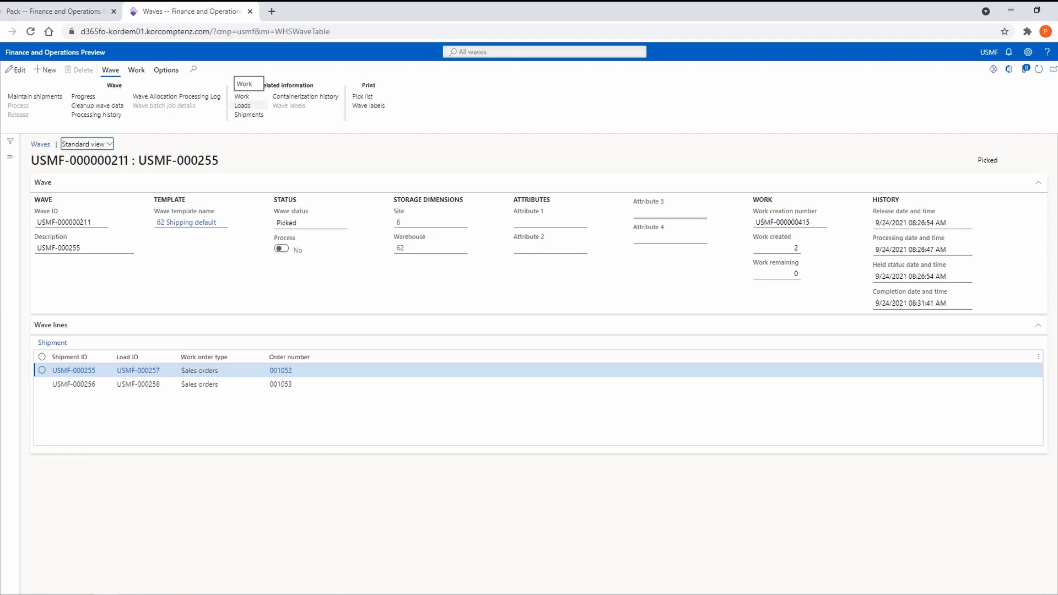
{"action": "left_click", "coordinate": [98, 377]}
{"action": "key", "text": "ctrl+c"}
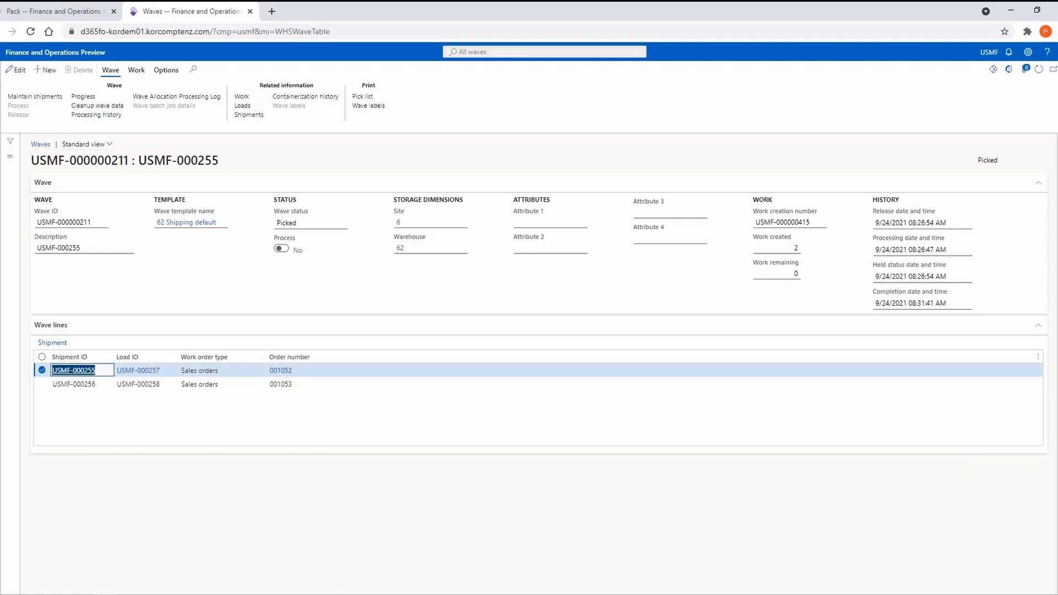
{"action": "left_click", "coordinate": [78, 12]}
{"action": "key", "text": "ctrl+v"}
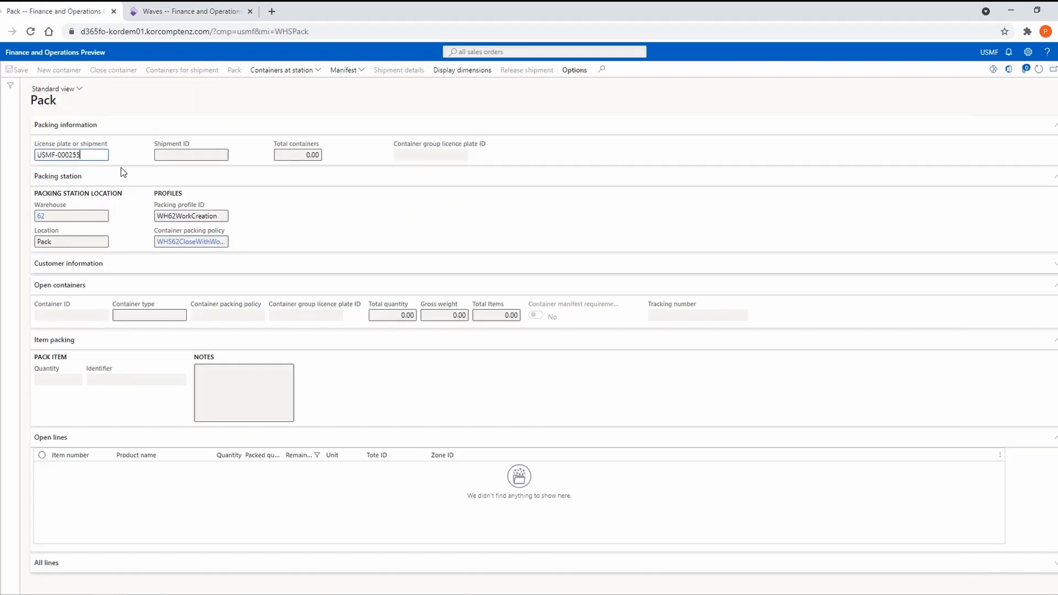
{"action": "left_click", "coordinate": [246, 218]}
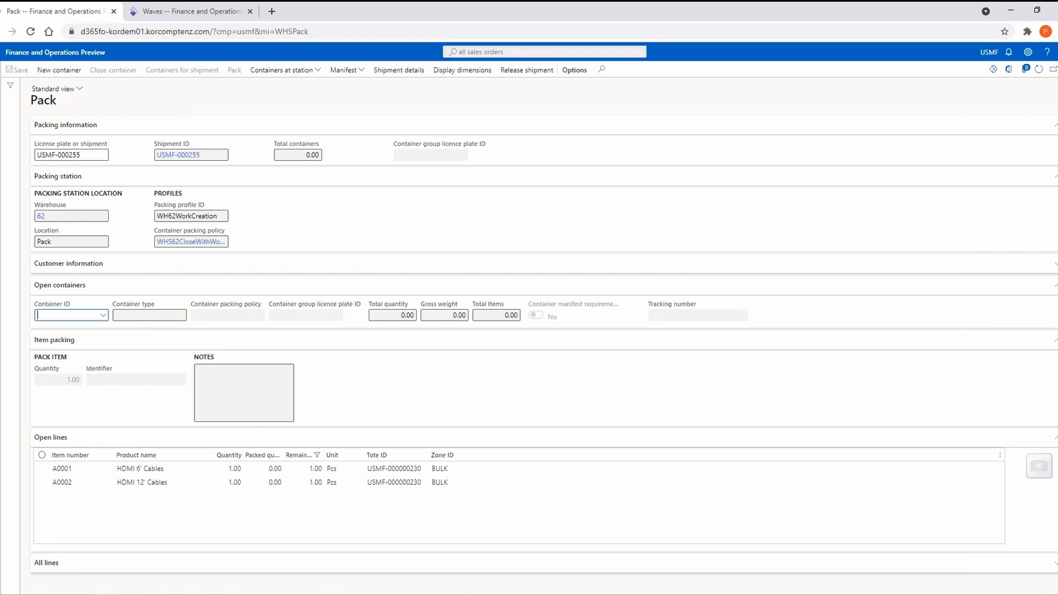
Step: Create a new container of type SmallBox for the shipment, keeping the proposed container ID
{"action": "left_click", "coordinate": [74, 80]}
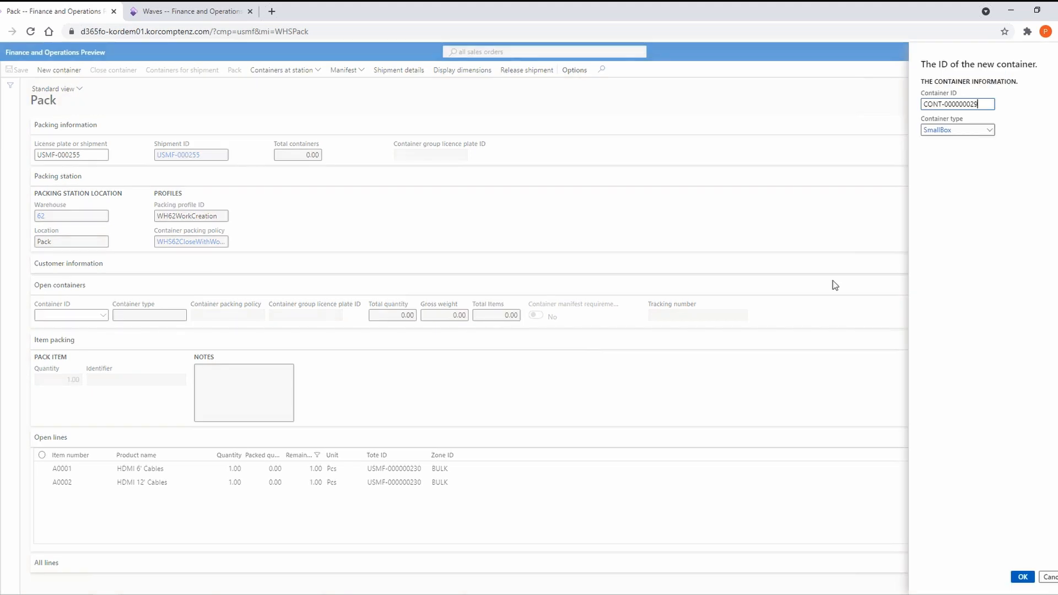
{"action": "left_click", "coordinate": [991, 132]}
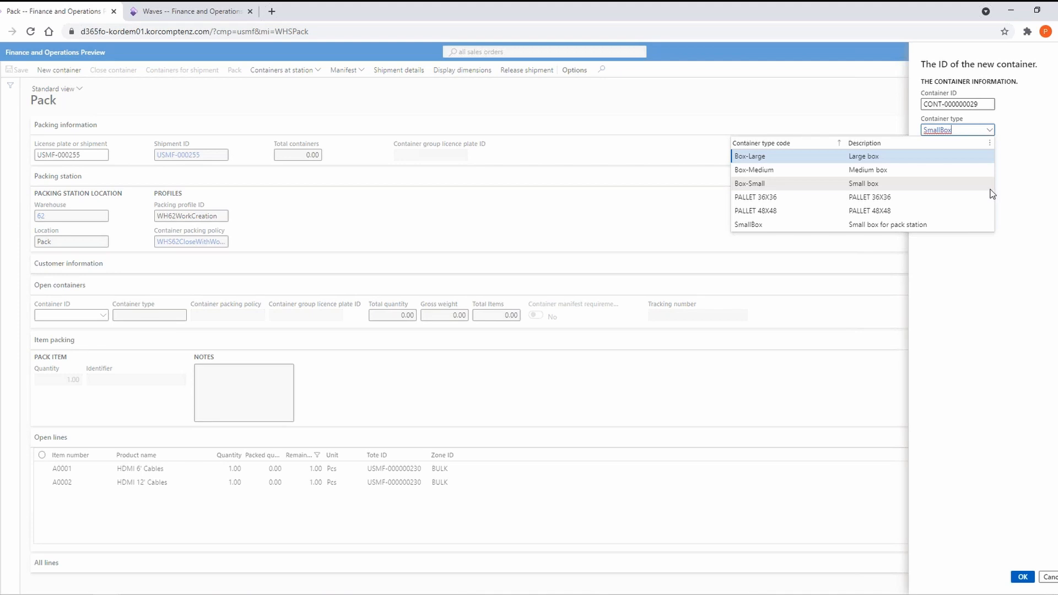
{"action": "left_click", "coordinate": [1039, 157]}
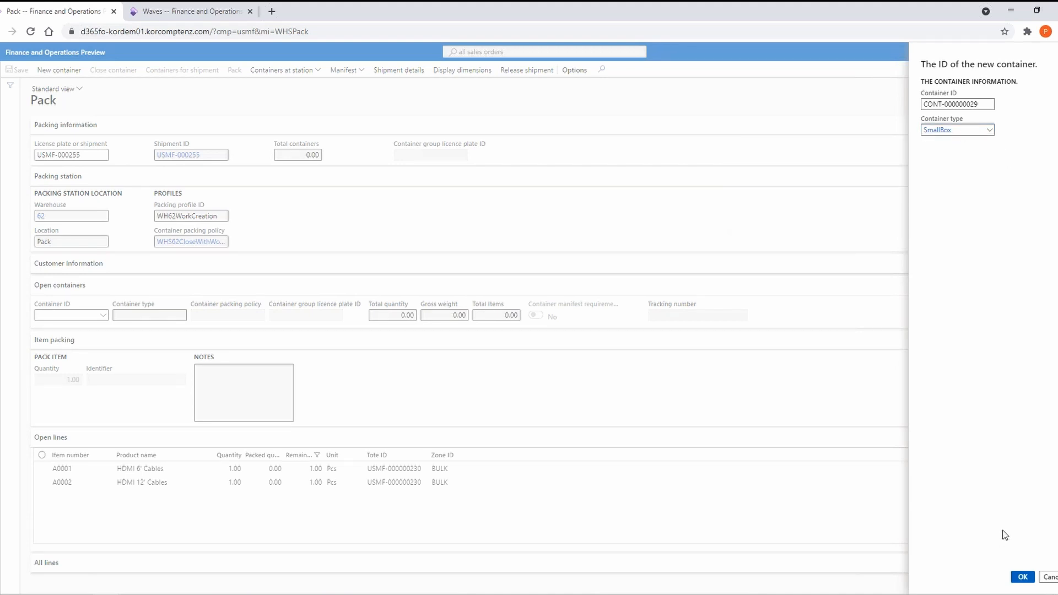
{"action": "left_click", "coordinate": [1023, 577]}
Step: Pack both open lines, A0001 and A0002, into the container and check the packed quantities across all lines
{"action": "left_click", "coordinate": [42, 455]}
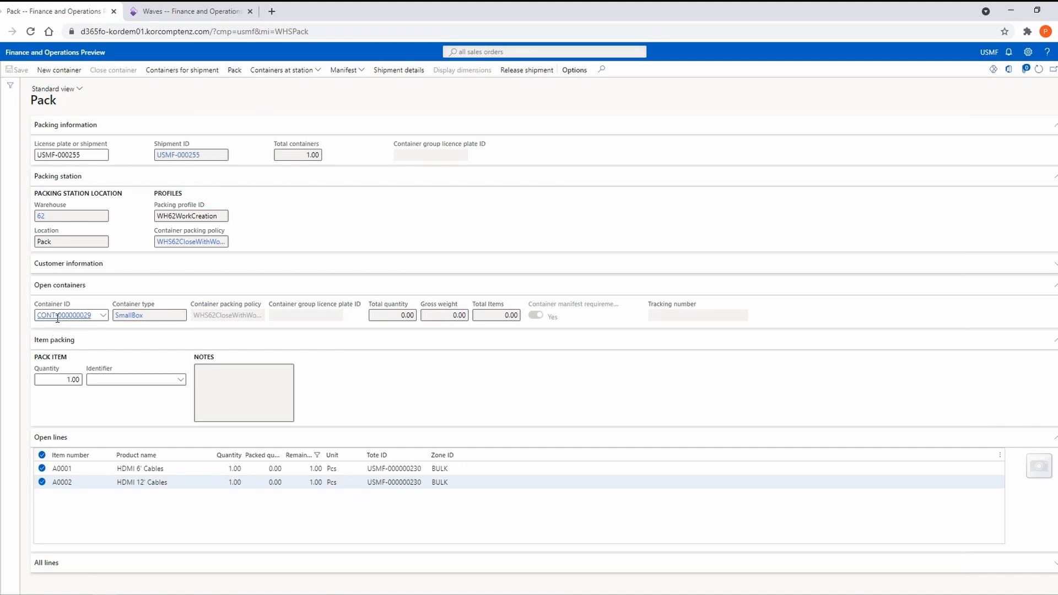
{"action": "left_click", "coordinate": [237, 75]}
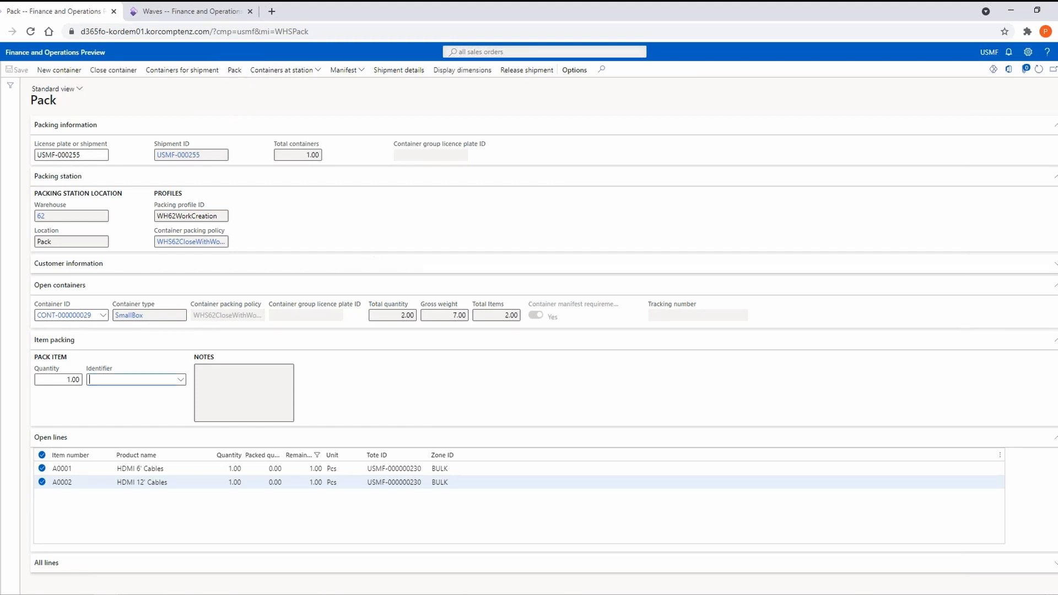
{"action": "left_click", "coordinate": [938, 564]}
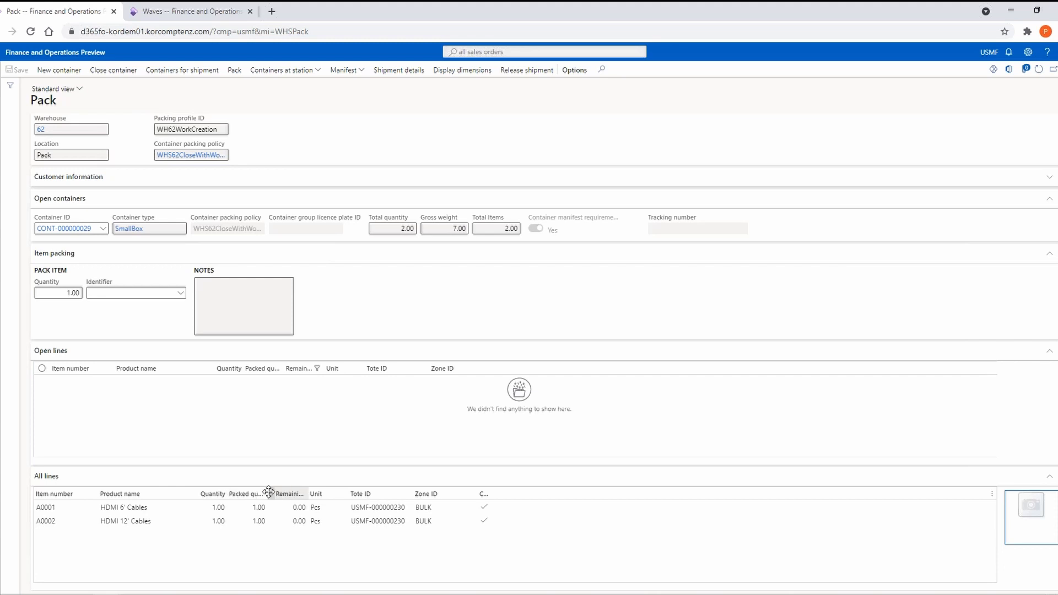
{"action": "left_click_drag", "start_coordinate": [269, 492], "coordinate": [305, 492]}
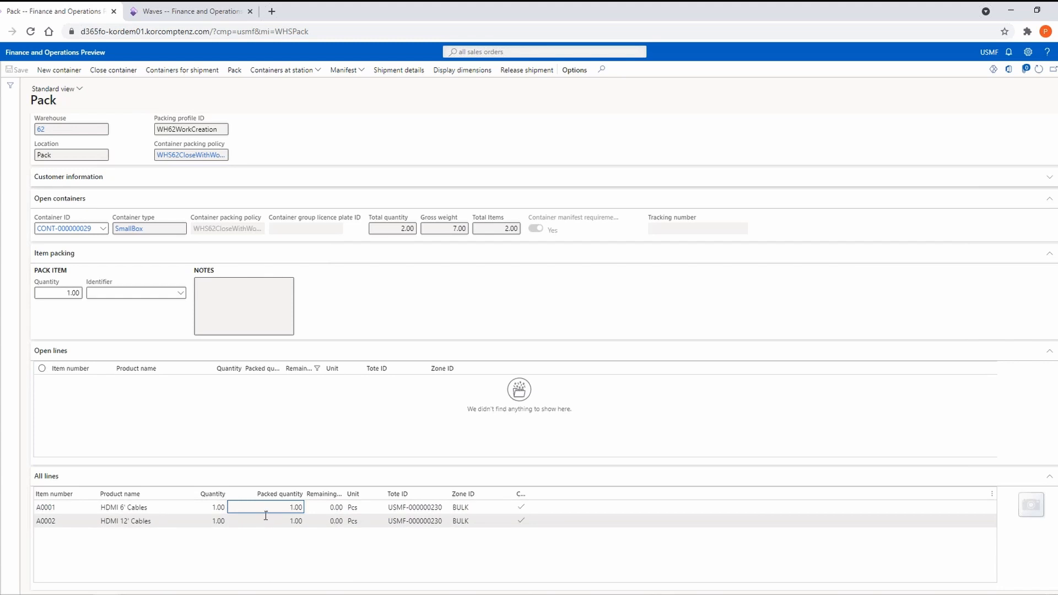
Step: Close the container packed for shipment USMF-000255, using the system weight as its gross weight
{"action": "left_click", "coordinate": [125, 71]}
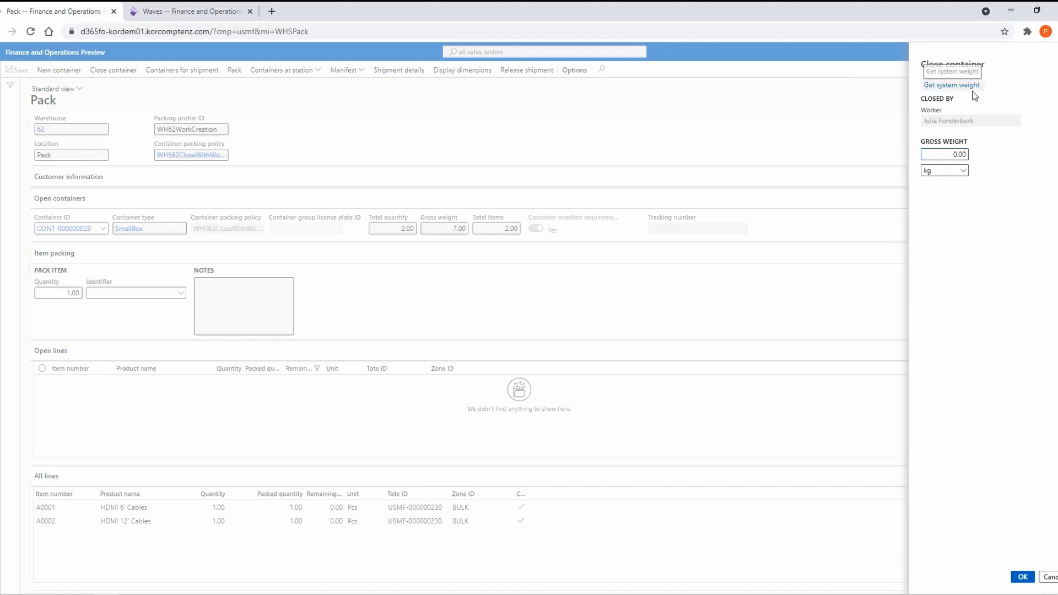
{"action": "left_click", "coordinate": [972, 88]}
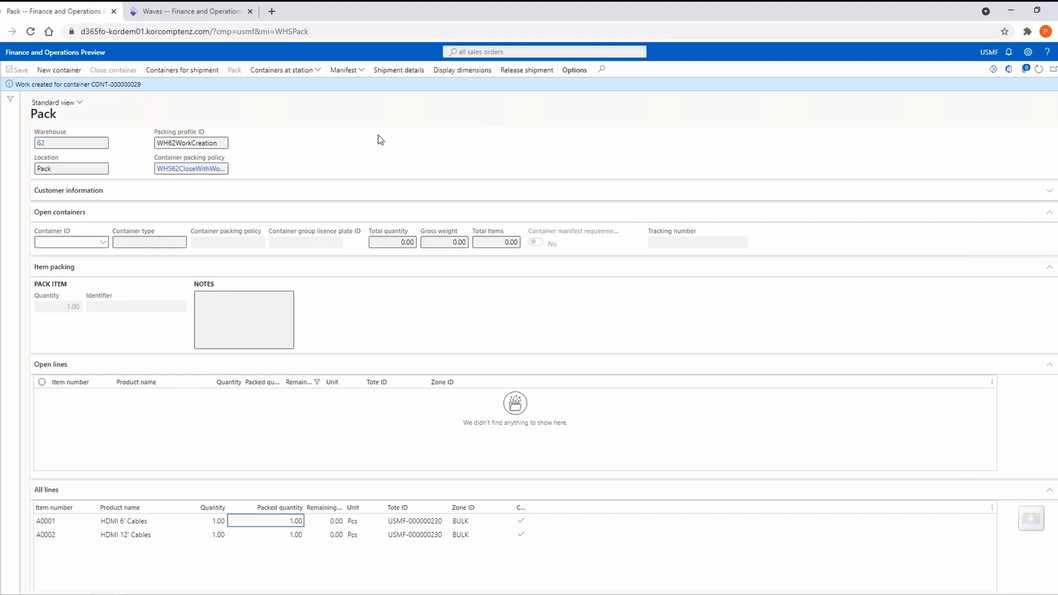
Step: Examine the work created for shipment USMF-000255 from its shipment details, checking the packed container picking lines and locations, and return to the Pack page
{"action": "left_click", "coordinate": [398, 70]}
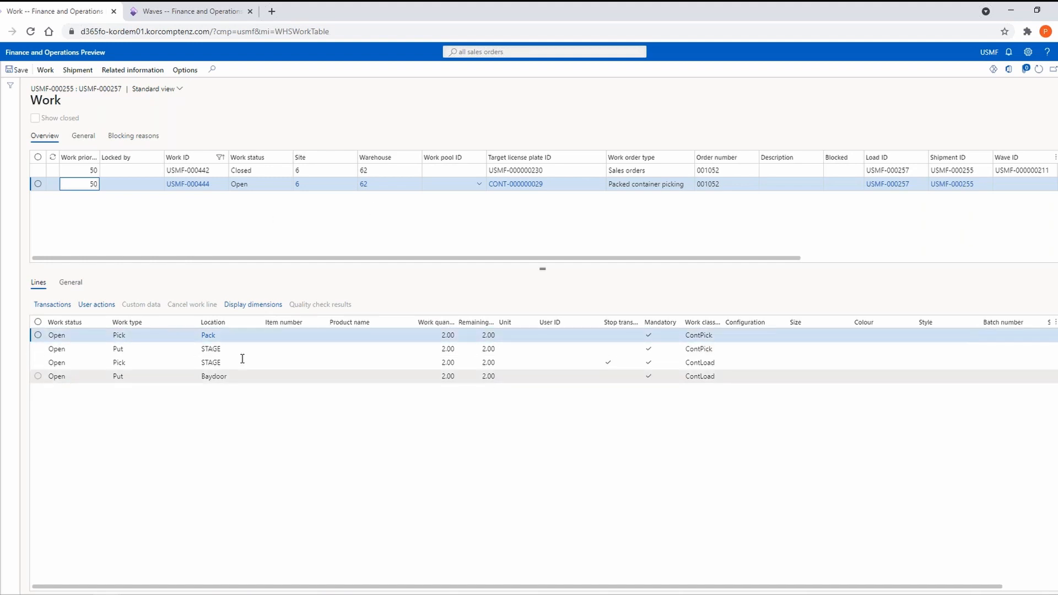
{"action": "mouse_move", "coordinate": [208, 335]}
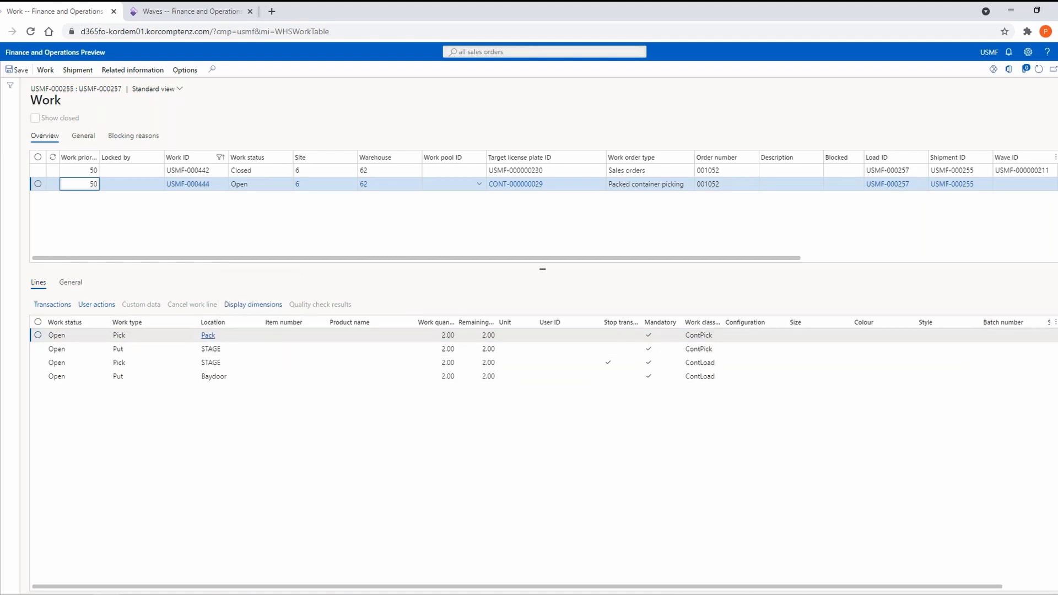
{"action": "mouse_move", "coordinate": [235, 355]}
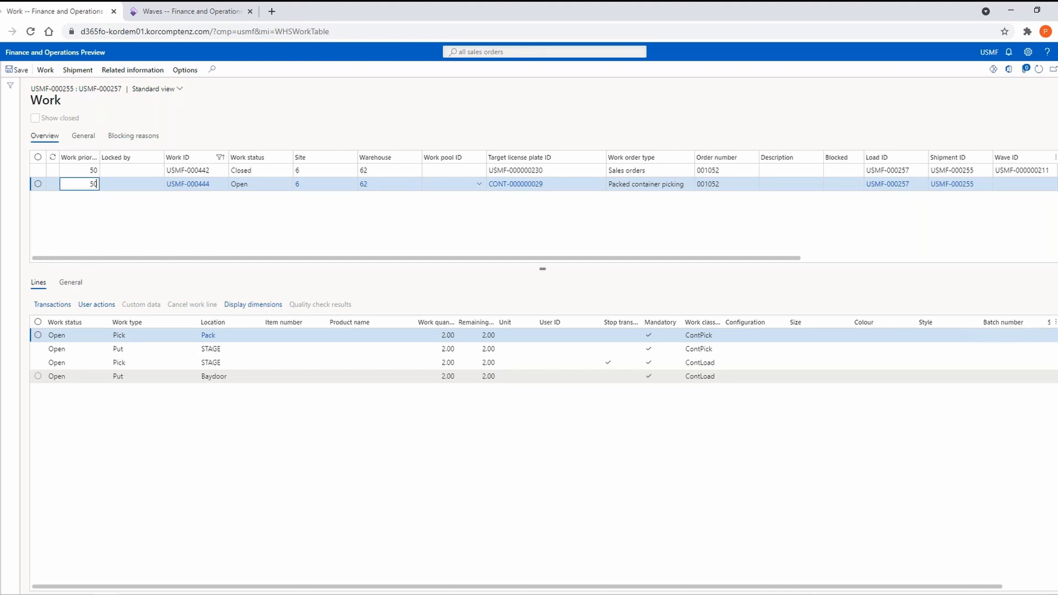
{"action": "left_click", "coordinate": [240, 376]}
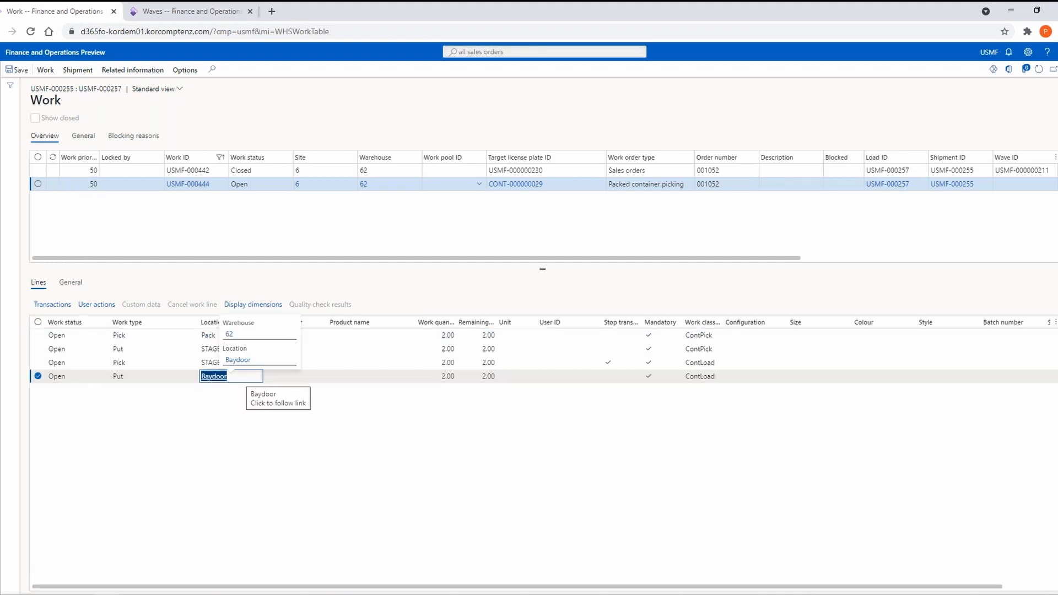
{"action": "left_click", "coordinate": [495, 116]}
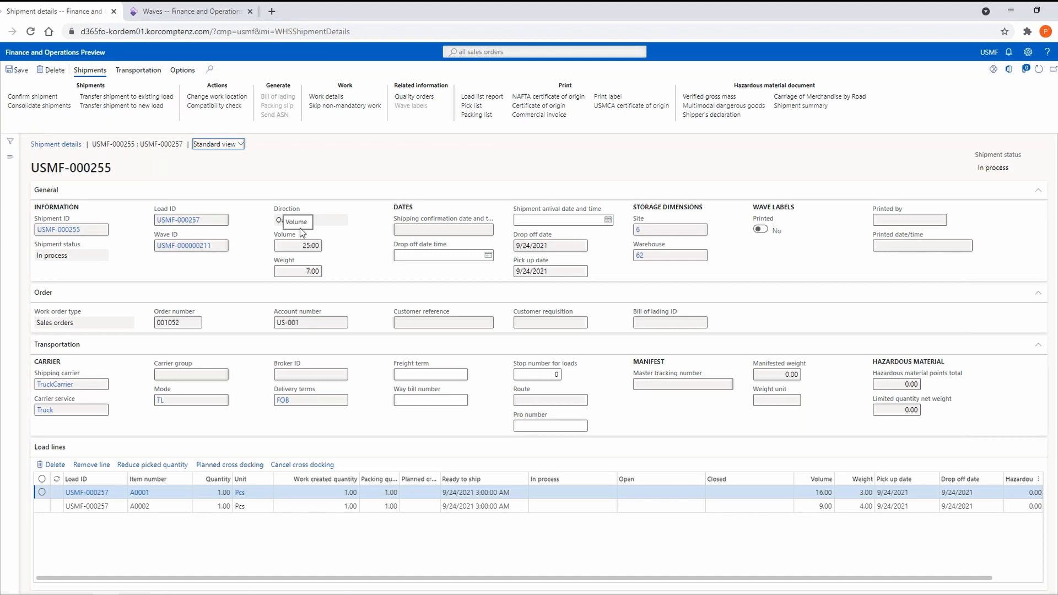
{"action": "left_click", "coordinate": [309, 97]}
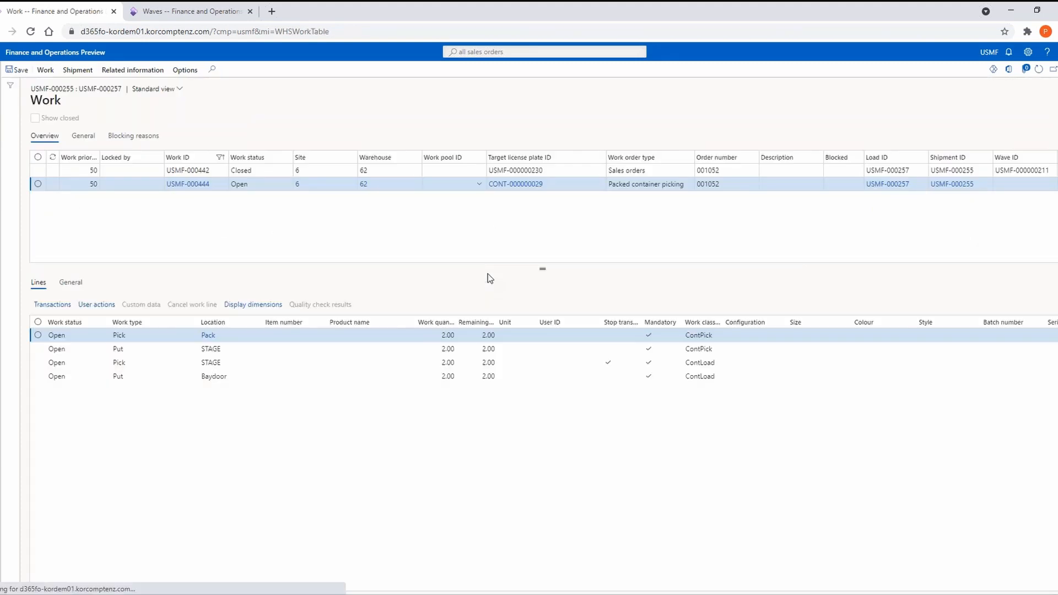
{"action": "left_click", "coordinate": [548, 186]}
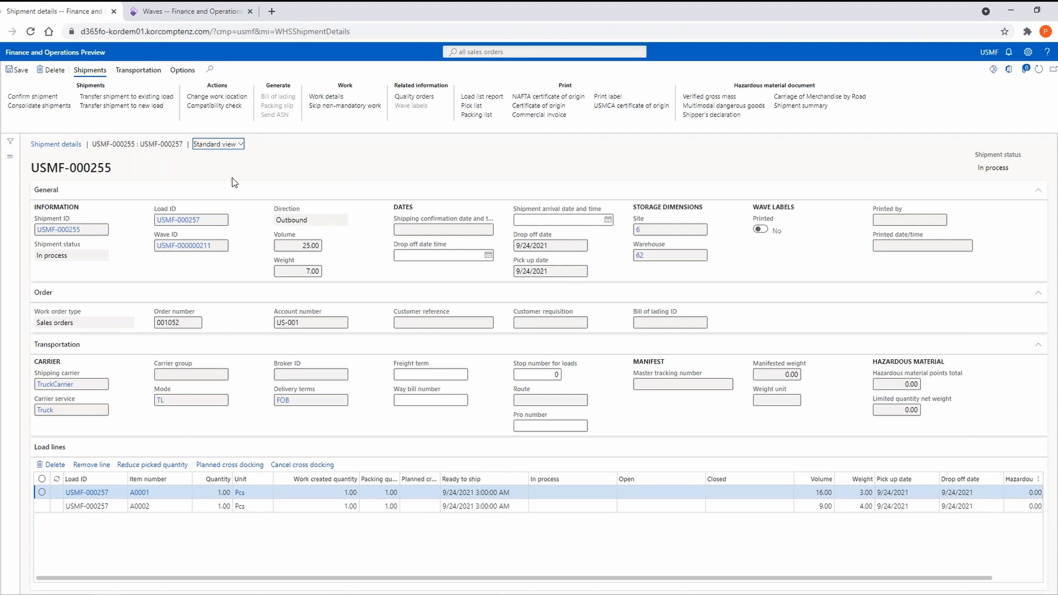
{"action": "left_click", "coordinate": [356, 172]}
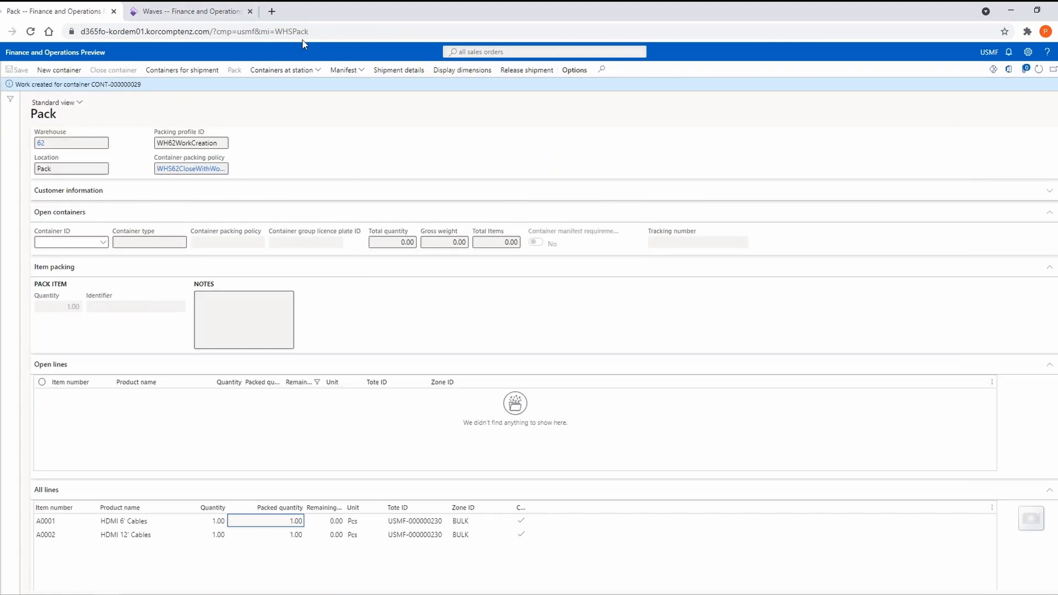
Step: Enter shipment ID USMF-000256 from the wave on the Pack page and create a Box-Medium container for it, keeping the proposed container ID
{"action": "left_click", "coordinate": [182, 6]}
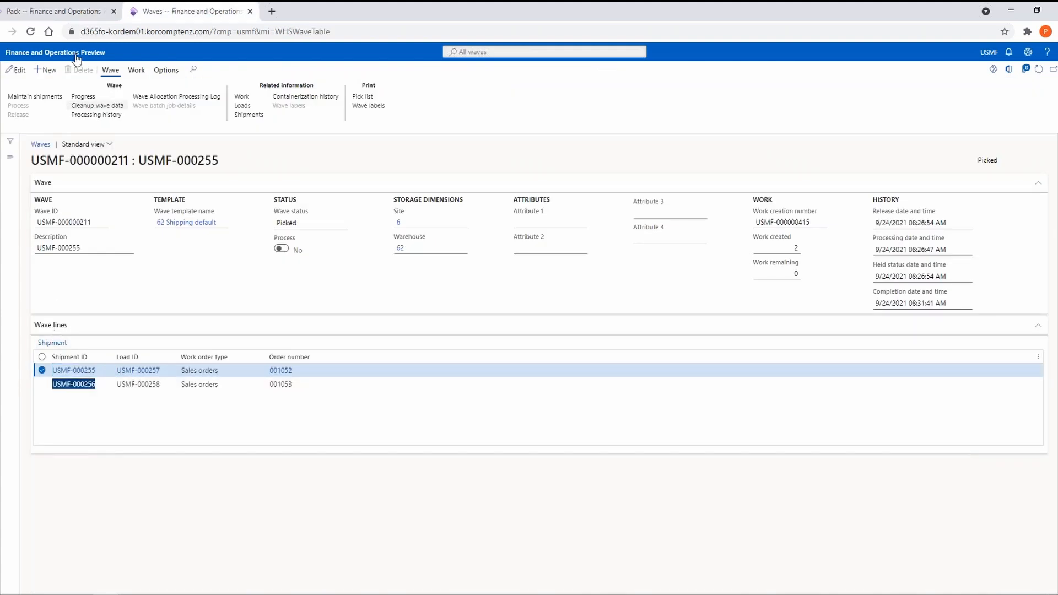
{"action": "left_click", "coordinate": [81, 15]}
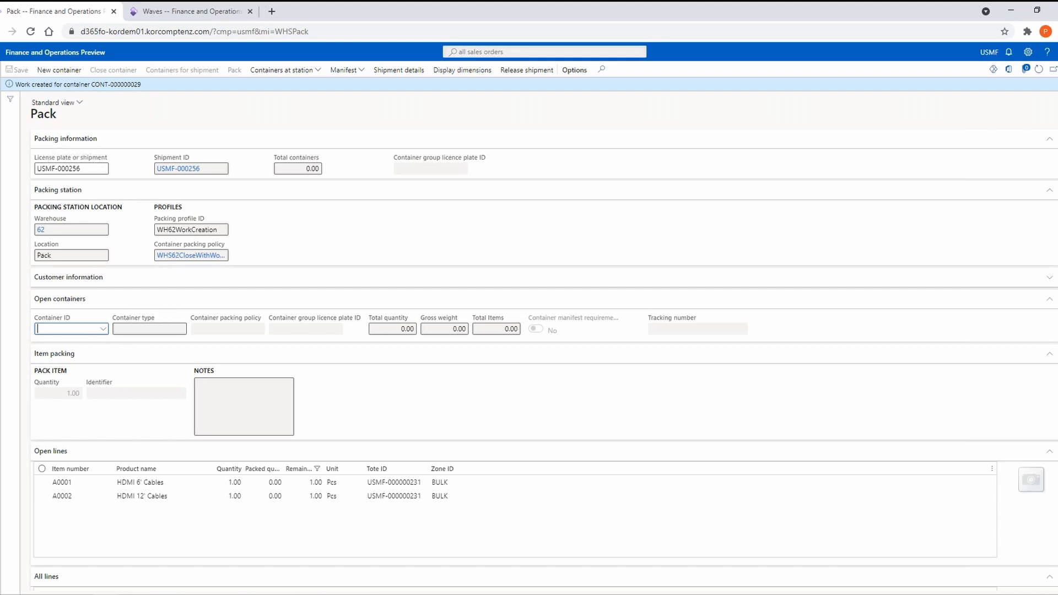
{"action": "left_click", "coordinate": [59, 70]}
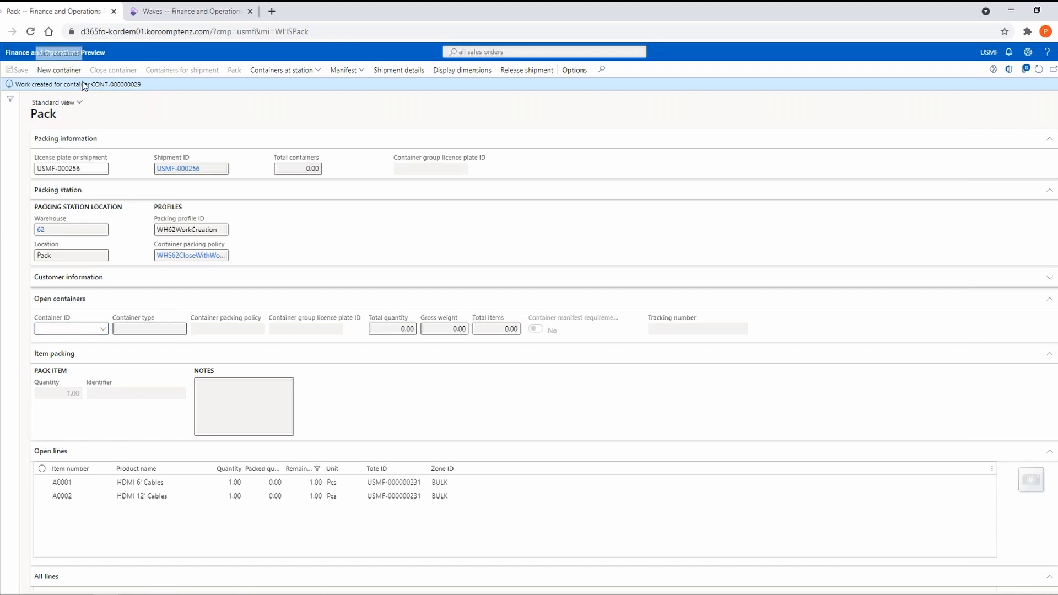
{"action": "left_click", "coordinate": [989, 130]}
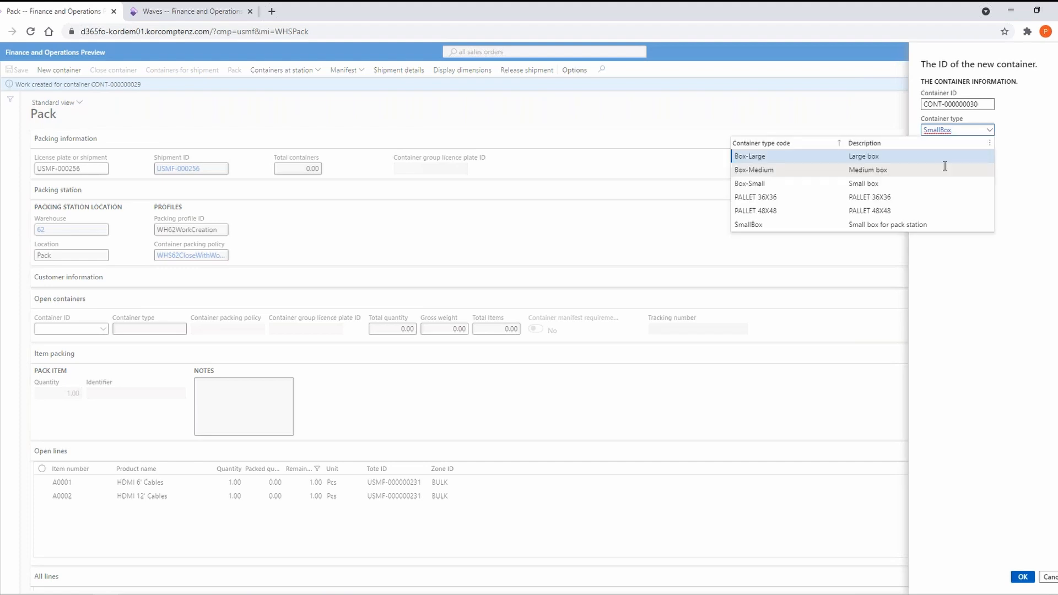
{"action": "left_click", "coordinate": [870, 169]}
{"action": "key", "text": "Return"}
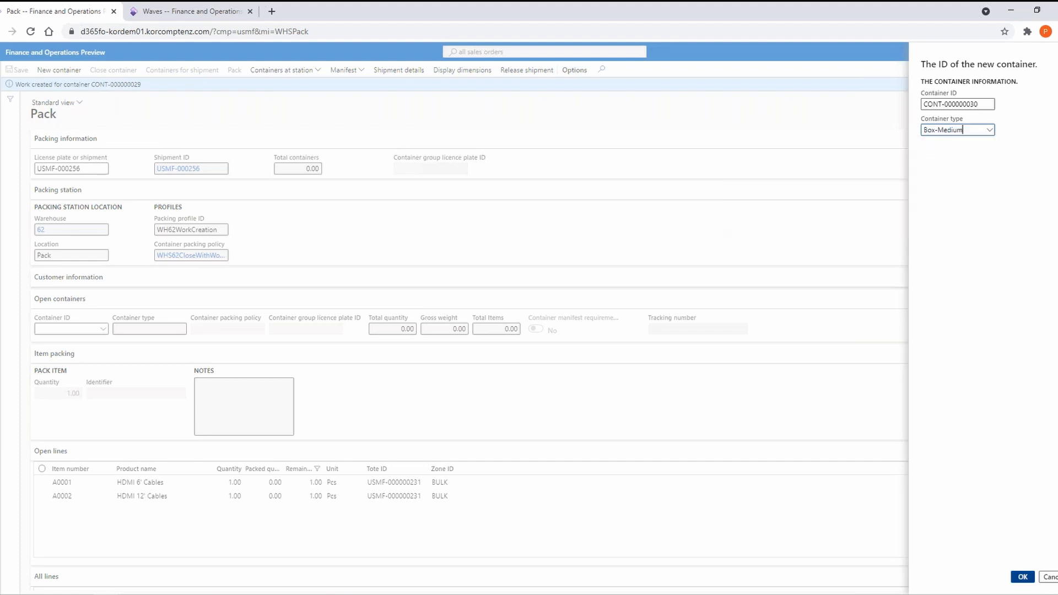
{"action": "key", "text": "Return"}
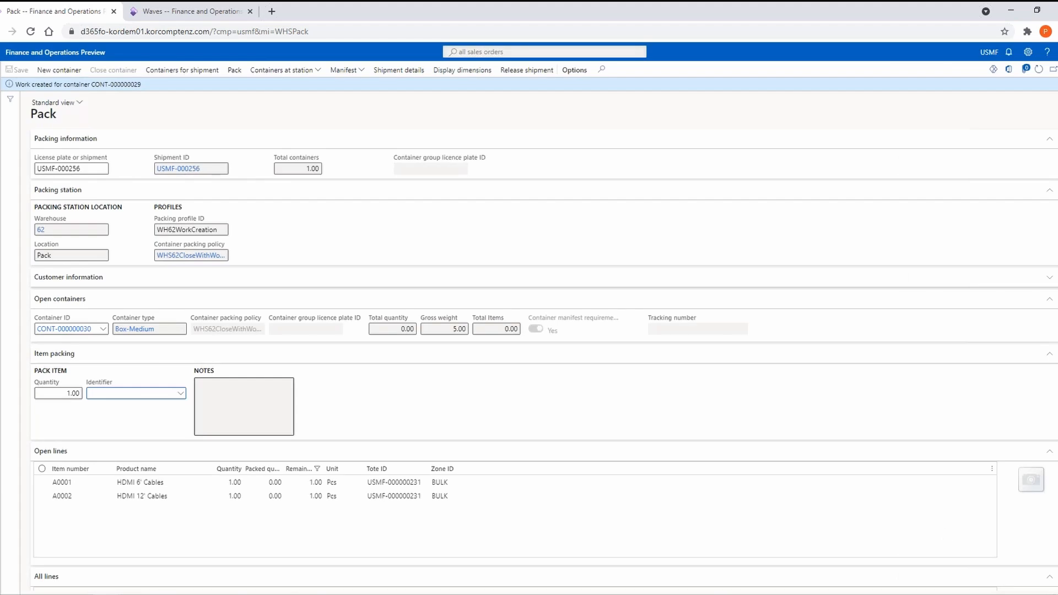
Step: Pack both open lines, A0001 and A0002, into the Box-Medium container and check the packed quantities across all lines
{"action": "left_click", "coordinate": [42, 468]}
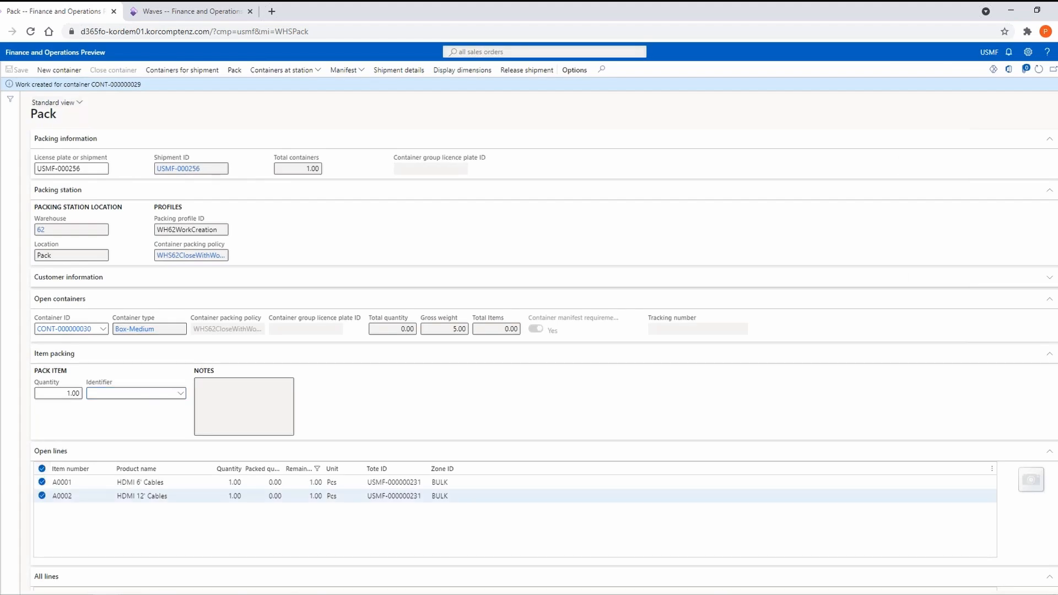
{"action": "left_click", "coordinate": [235, 69]}
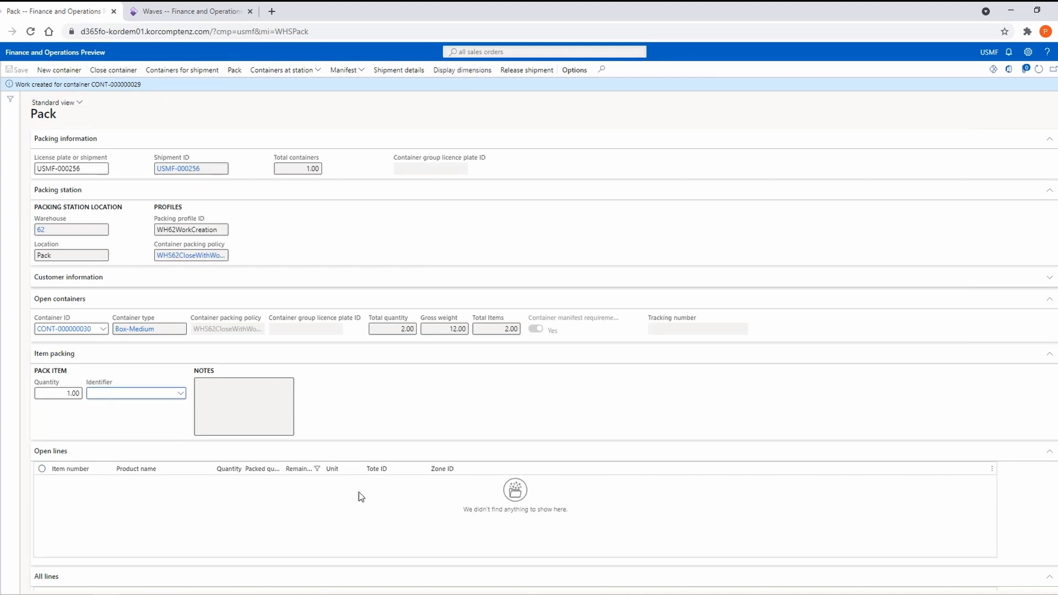
{"action": "scroll", "coordinate": [359, 491], "scroll_direction": "down", "scroll_amount": 1}
{"action": "scroll", "coordinate": [358, 492], "scroll_direction": "down", "scroll_amount": 3}
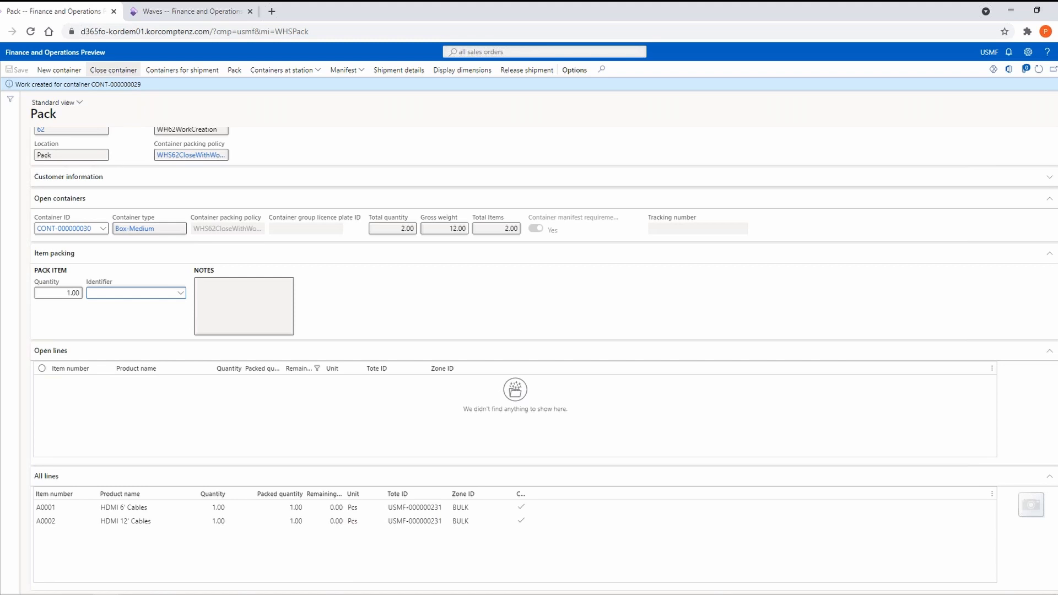
Step: Close the Box-Medium container, using the system weight as its gross weight
{"action": "left_click", "coordinate": [113, 70]}
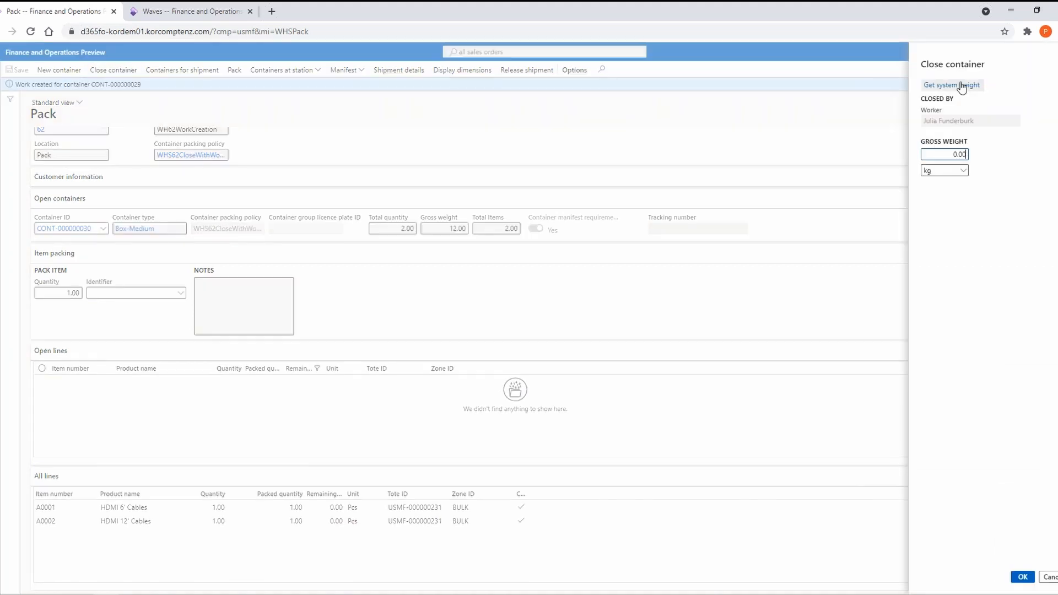
{"action": "left_click", "coordinate": [961, 86]}
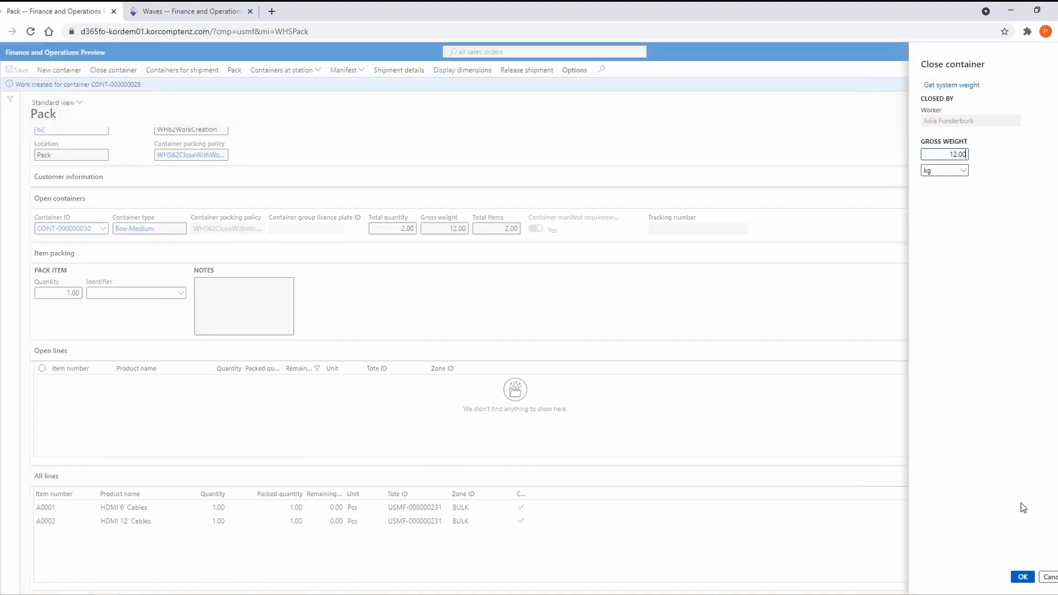
{"action": "left_click", "coordinate": [1022, 579]}
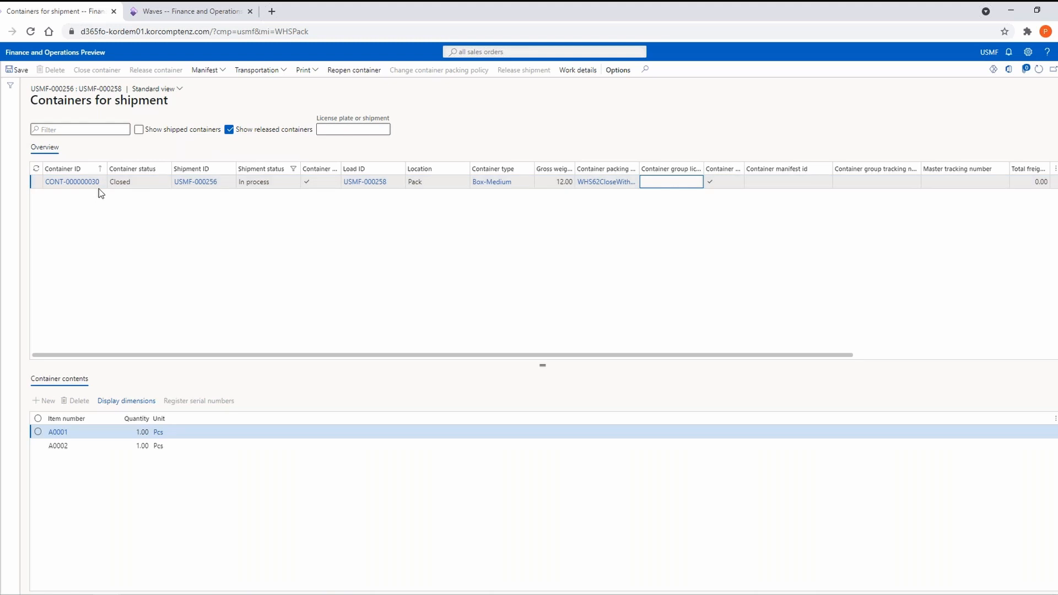
Step: Copy container ID CONT-000000030 from the containers for shipment USMF-000256
{"action": "left_click", "coordinate": [118, 189]}
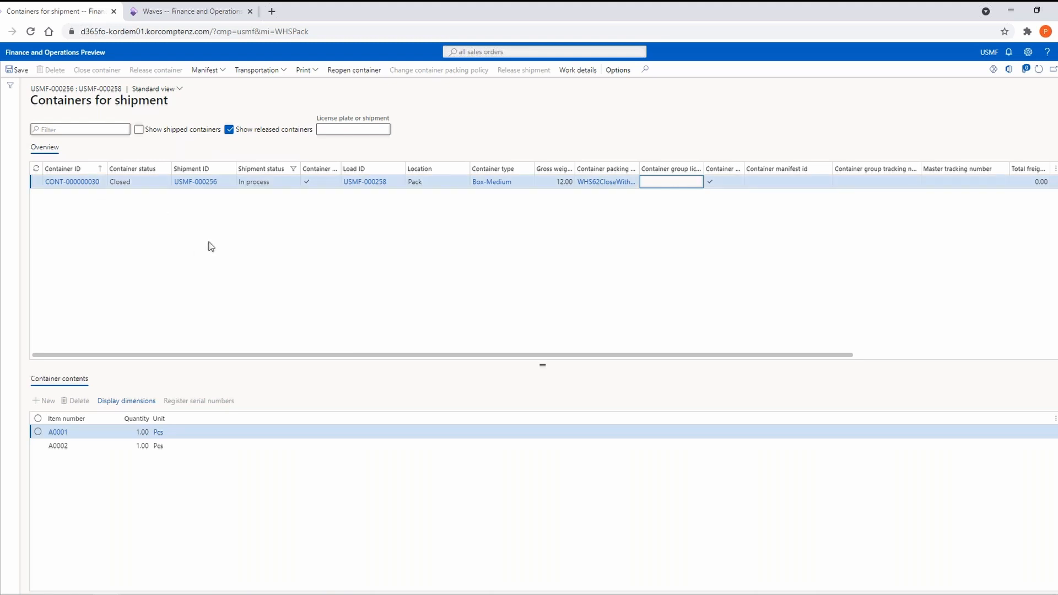
{"action": "left_click", "coordinate": [103, 185]}
{"action": "key", "text": "ctrl+c"}
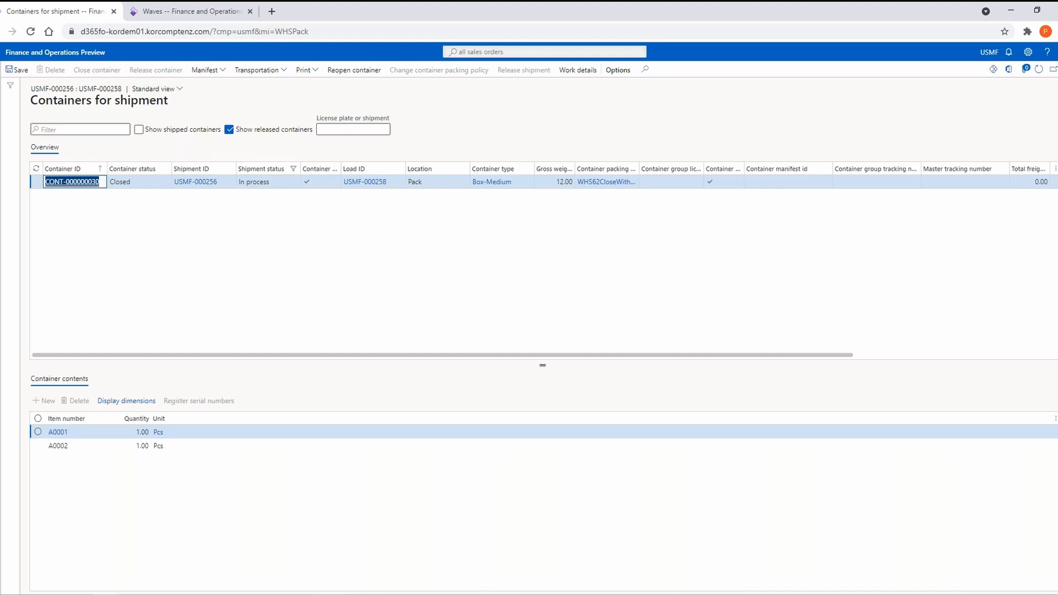
Step: Switch to the Warehouse Management app, cancel the open Cluster Pick Create task, and start Packed Container Picking
{"action": "mouse_move", "coordinate": [330, 594]}
{"action": "left_click", "coordinate": [330, 557]}
{"action": "left_click", "coordinate": [653, 472]}
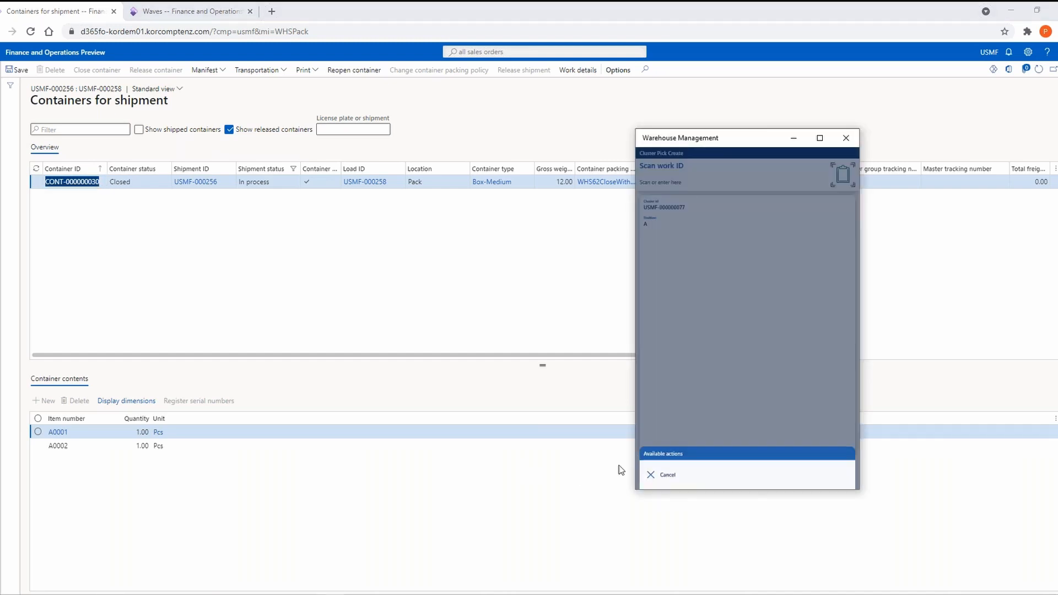
{"action": "left_click", "coordinate": [696, 480]}
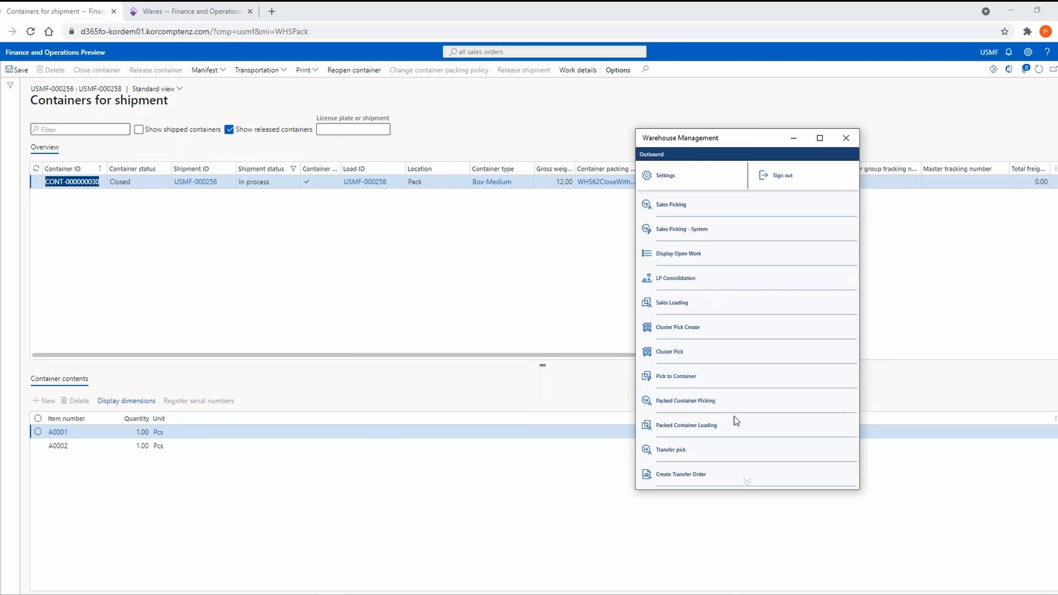
{"action": "scroll", "coordinate": [733, 419], "scroll_direction": "down", "scroll_amount": 2}
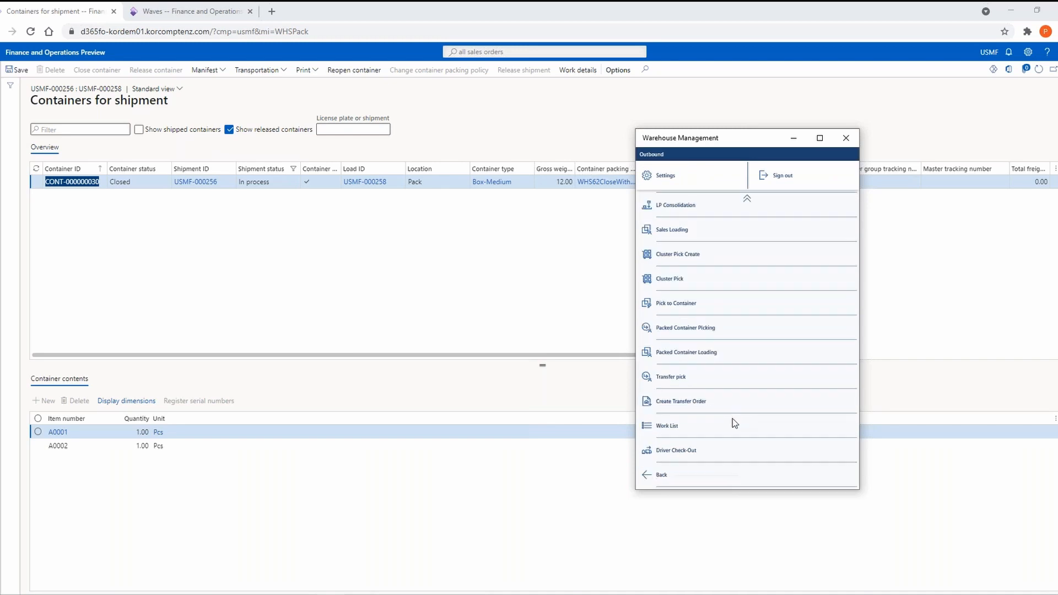
{"action": "left_click", "coordinate": [710, 330]}
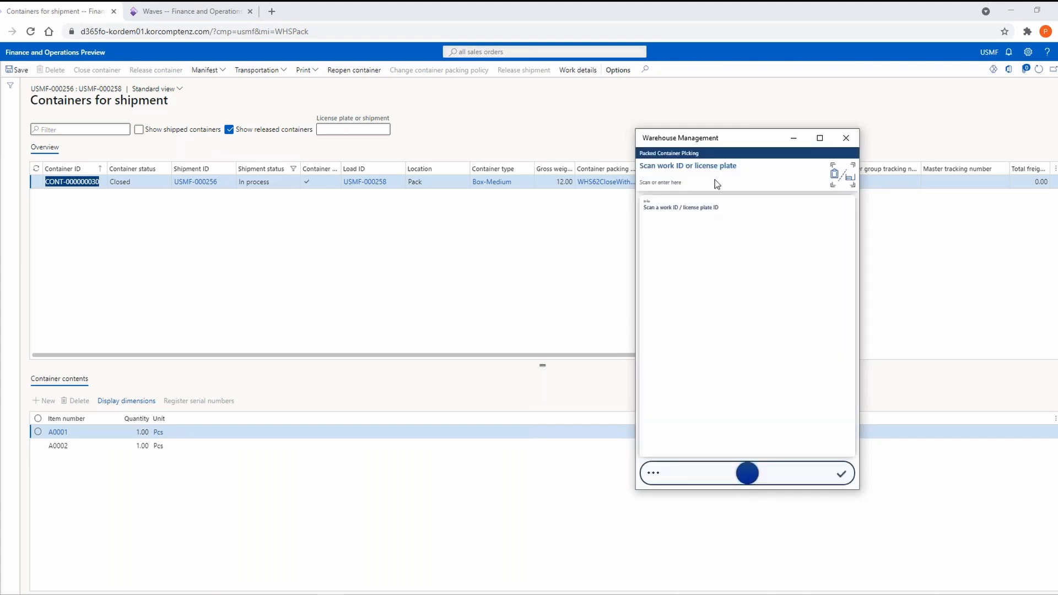
Step: Enter CONT-000000030 as the license plate, confirm its pick from the Pack location, and confirm its put to STAGE
{"action": "key", "text": "ctrl+v"}
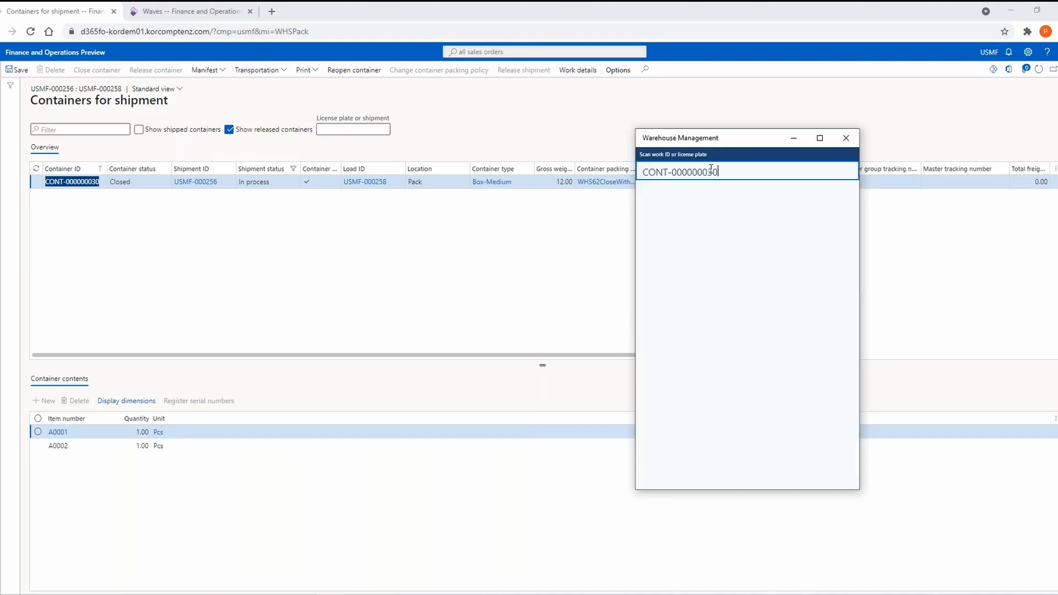
{"action": "key", "text": "Return"}
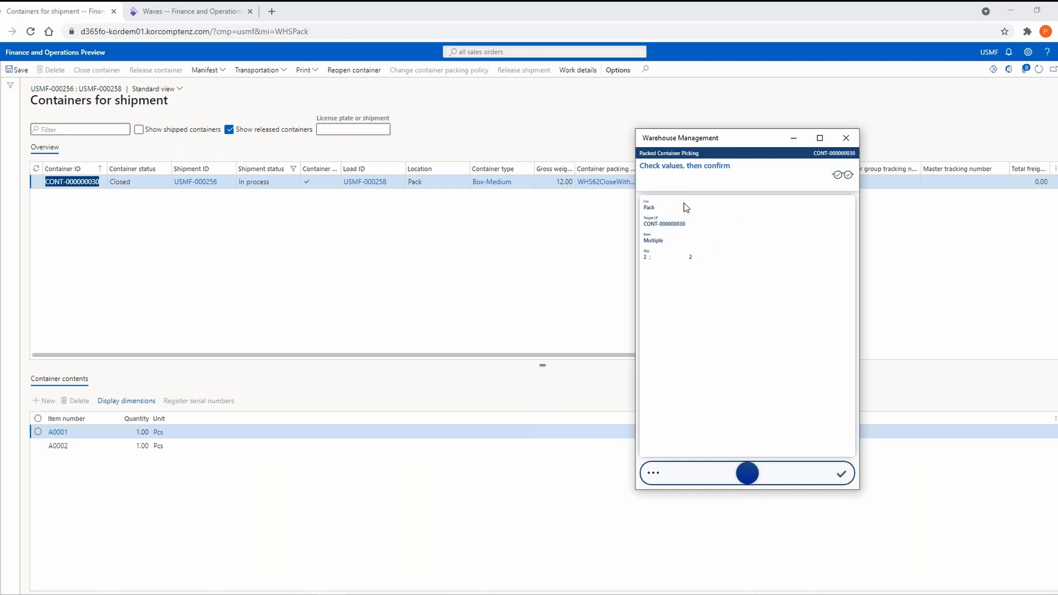
{"action": "left_click_drag", "start_coordinate": [747, 473], "coordinate": [853, 477]}
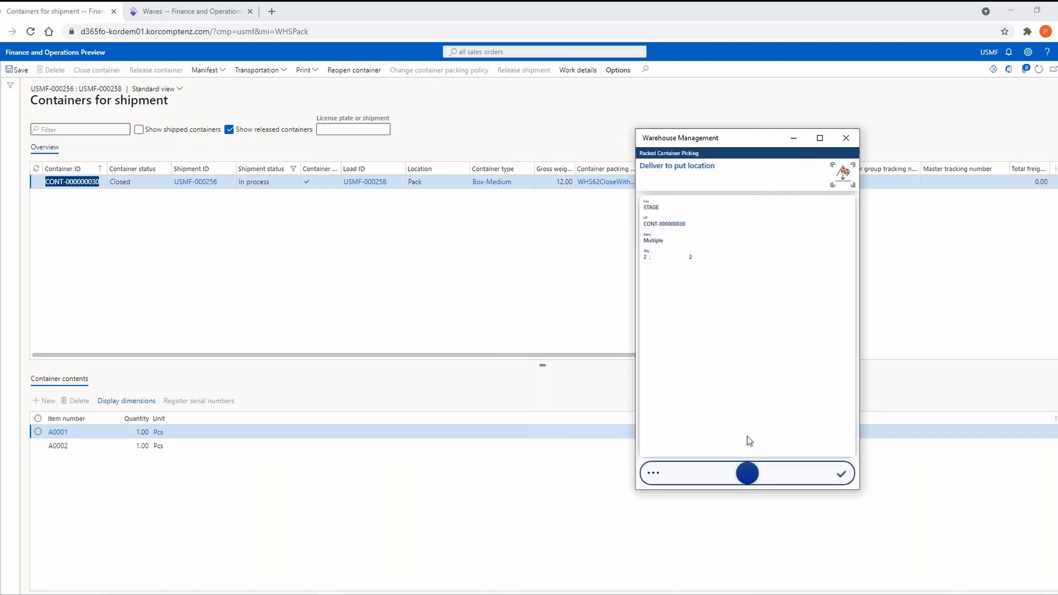
{"action": "left_click_drag", "start_coordinate": [749, 472], "coordinate": [854, 474]}
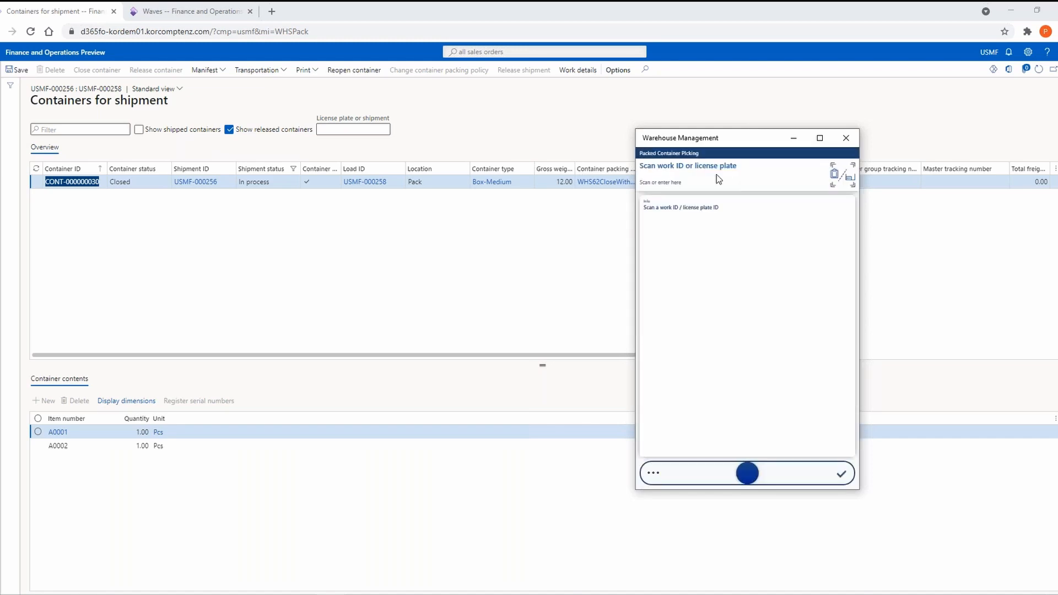
Step: Enter CONT-000000029 as the license plate, confirm its pick from the Pack location, and confirm its put to STAGE
{"action": "left_click", "coordinate": [718, 179]}
{"action": "type", "text": "CONT-000000030"}
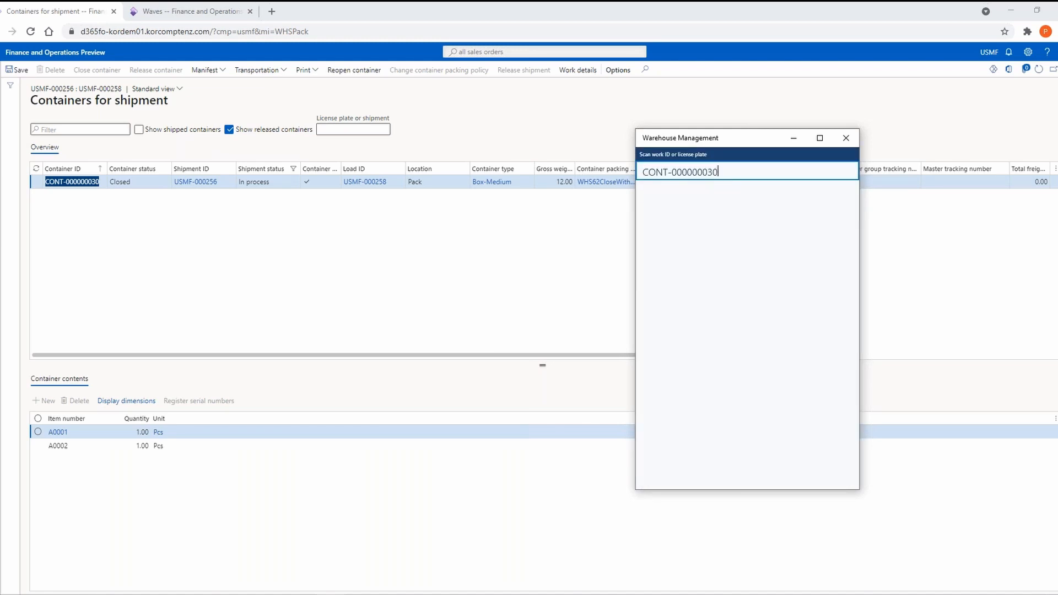
{"action": "key", "text": "BackSpace"}
{"action": "key", "text": "BackSpace"}
{"action": "type", "text": "29"}
{"action": "key", "text": "Return"}
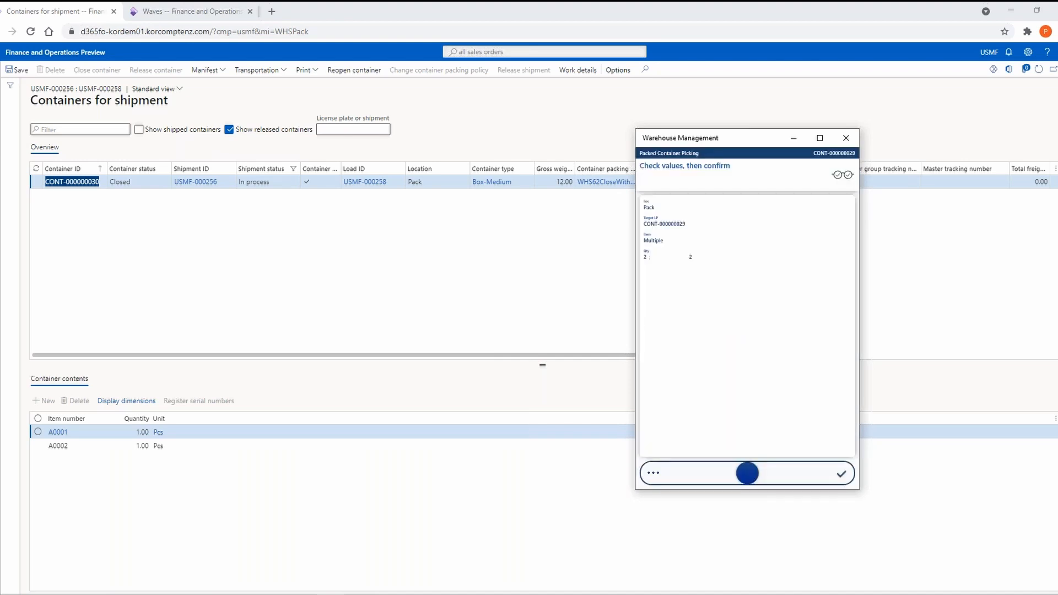
{"action": "key", "text": "Return"}
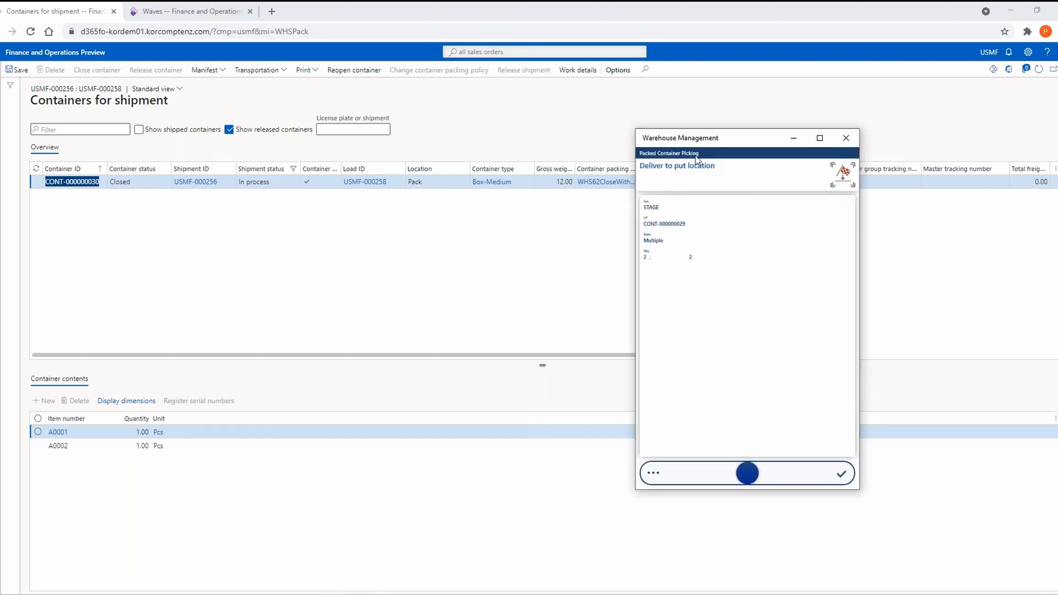
{"action": "left_click", "coordinate": [748, 476]}
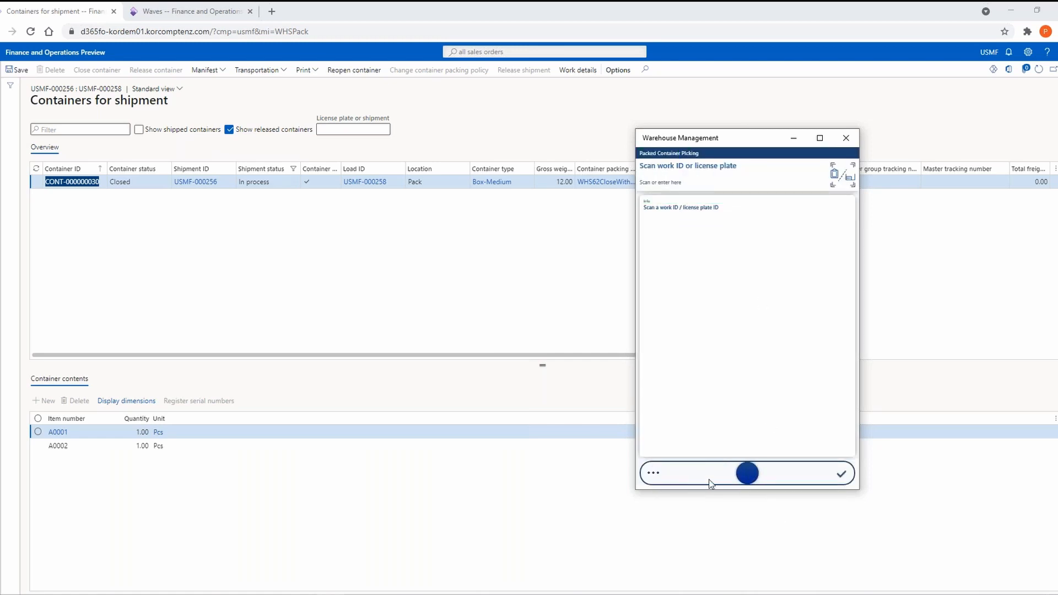
Step: Leave Packed Container Picking and start Packed Container Loading
{"action": "left_click", "coordinate": [653, 473]}
{"action": "left_click", "coordinate": [677, 481]}
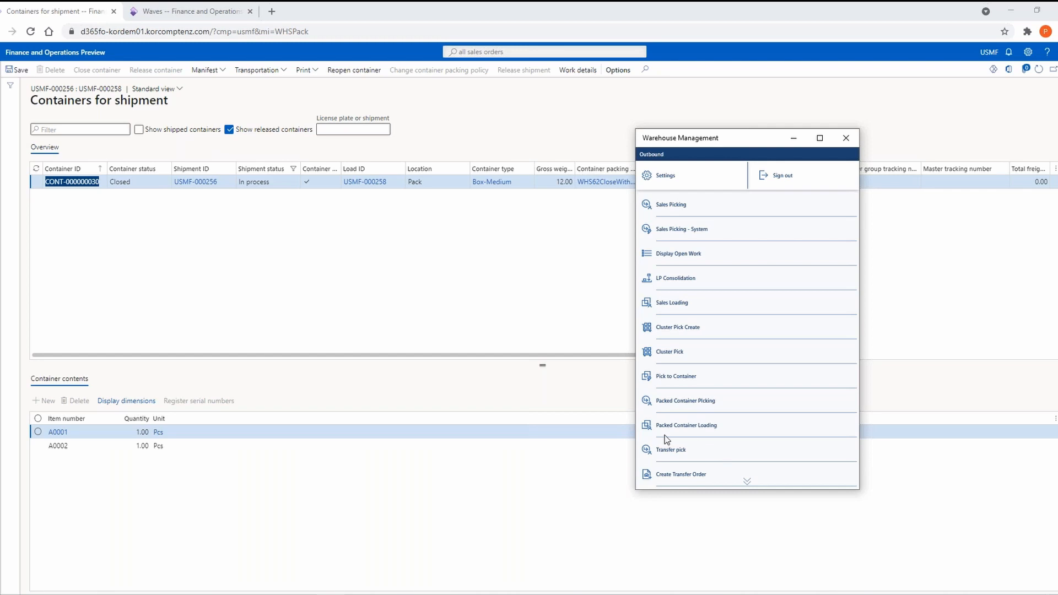
{"action": "left_click", "coordinate": [735, 428]}
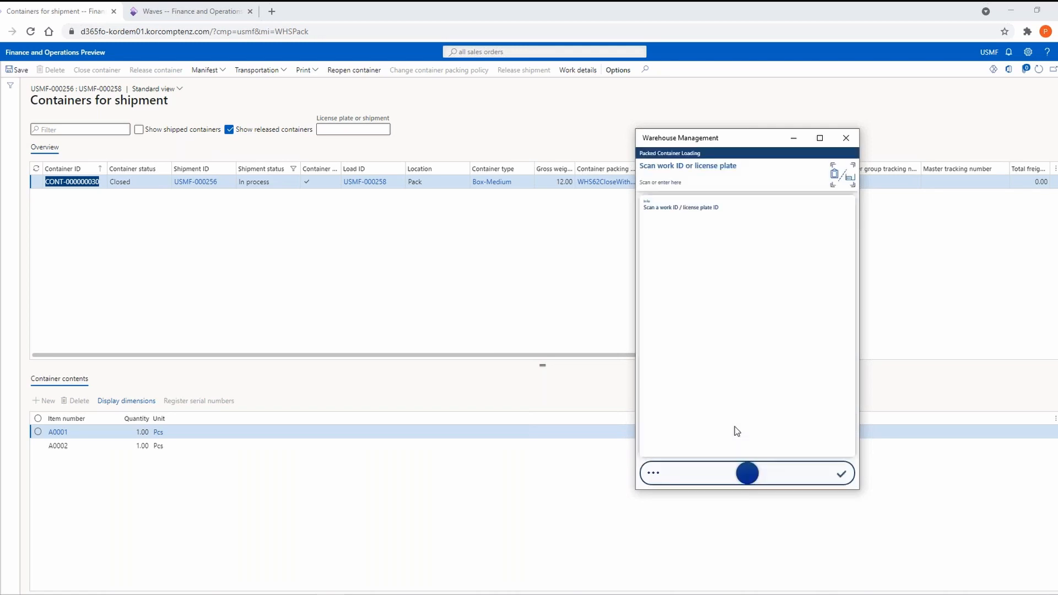
Step: Load container CONT-000000030 by entering it as the license plate and confirming its pick from STAGE and its put
{"action": "left_click", "coordinate": [731, 182]}
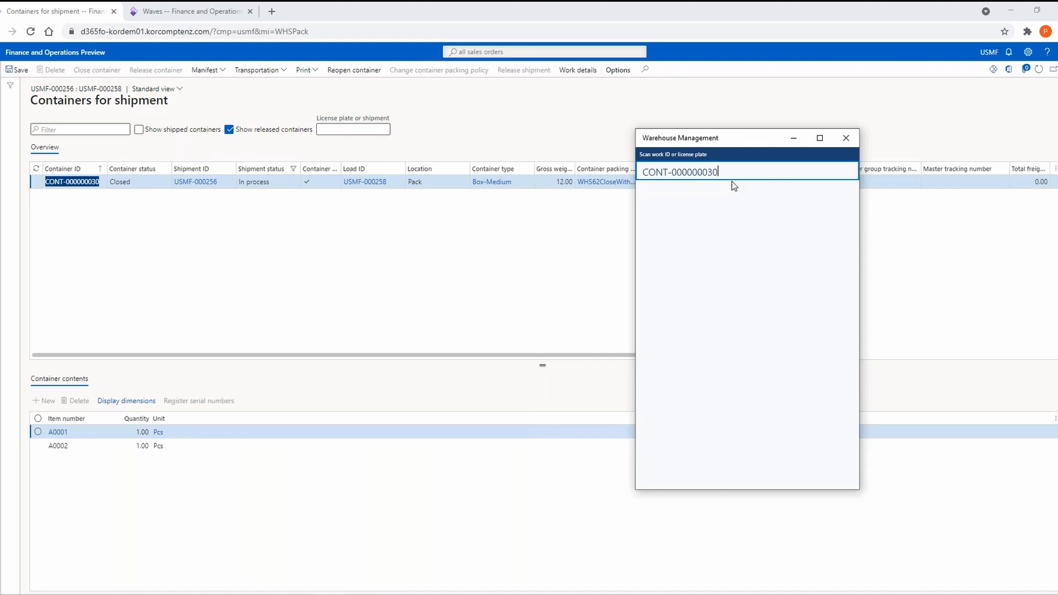
{"action": "key", "text": "Return"}
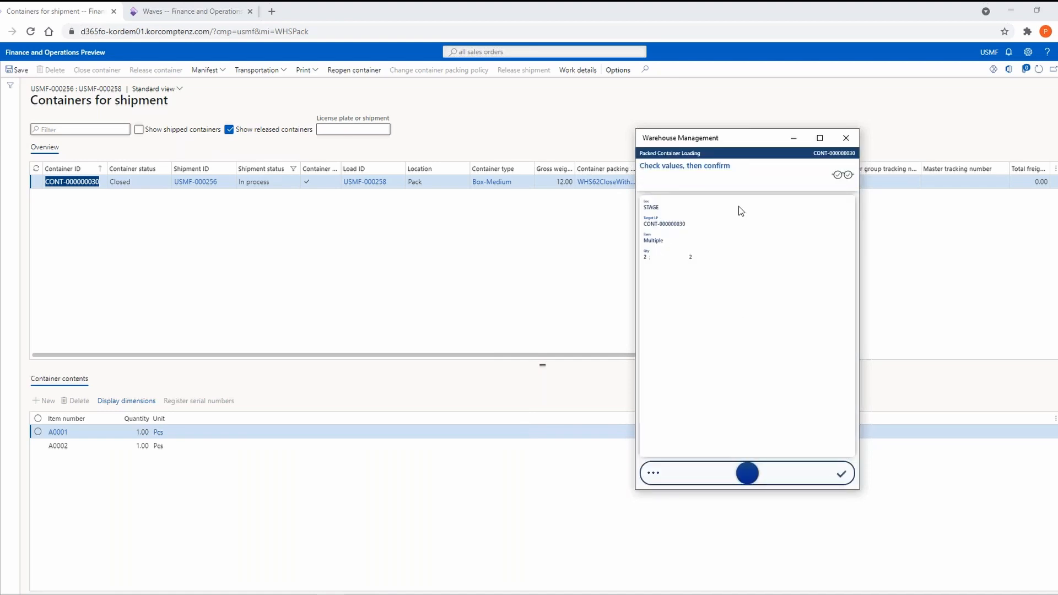
{"action": "left_click", "coordinate": [747, 473]}
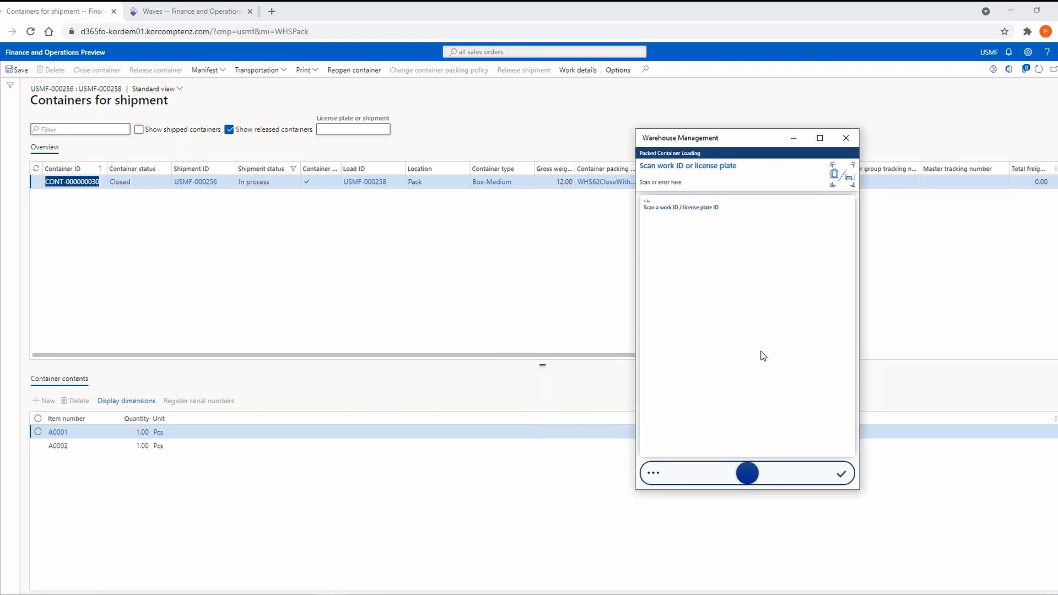
Step: Load container CONT-000000029 by entering it as the license plate, confirming its pick from STAGE and its put to Baydoor
{"action": "left_click", "coordinate": [749, 182]}
{"action": "type", "text": "CONT-000000030"}
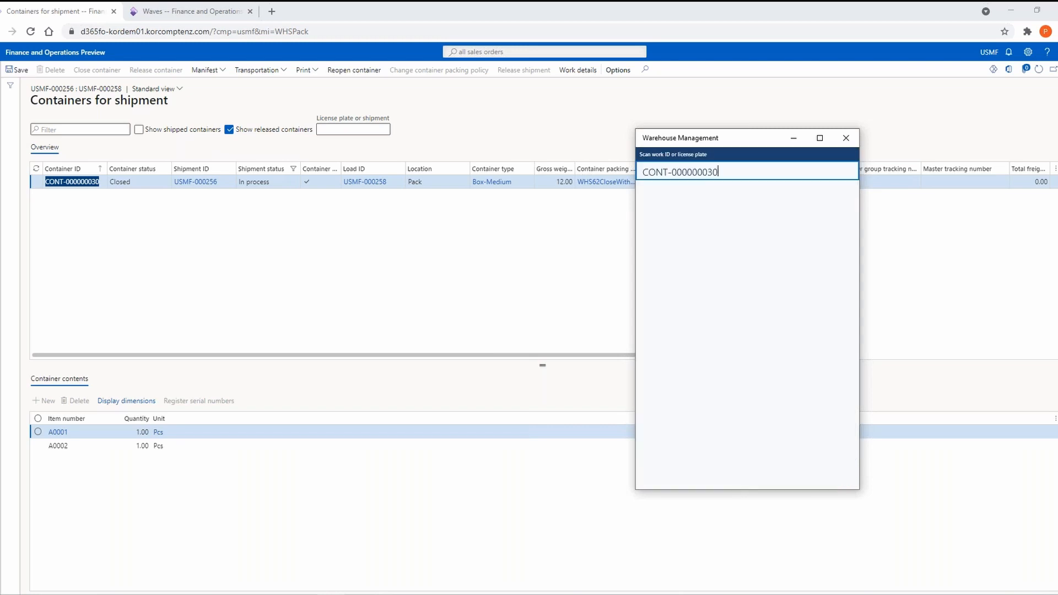
{"action": "key", "text": "BackSpace"}
{"action": "key", "text": "BackSpace"}
{"action": "type", "text": "29"}
{"action": "key", "text": "Return"}
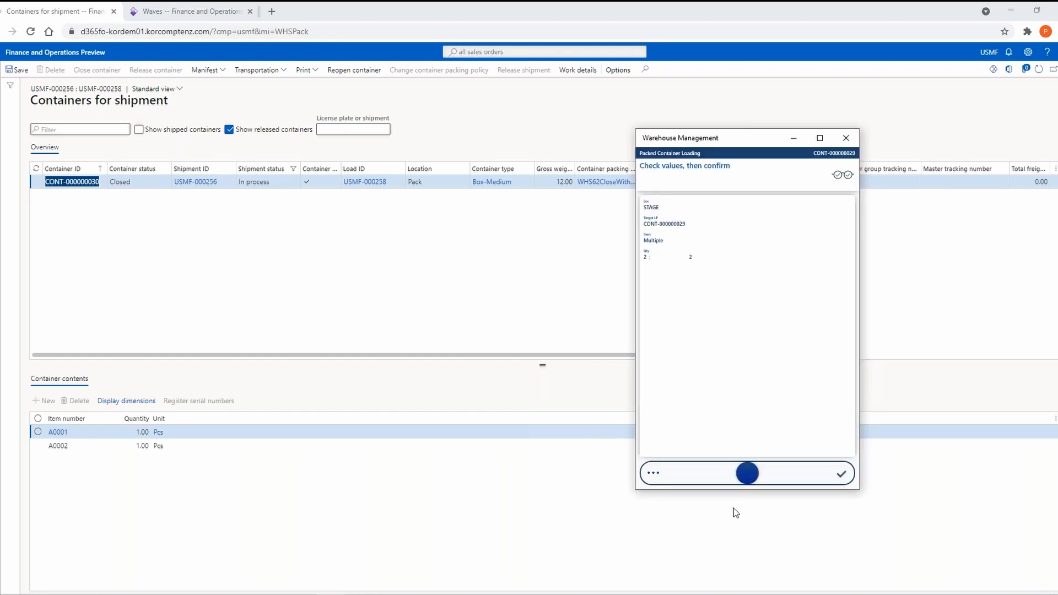
{"action": "left_click", "coordinate": [841, 473]}
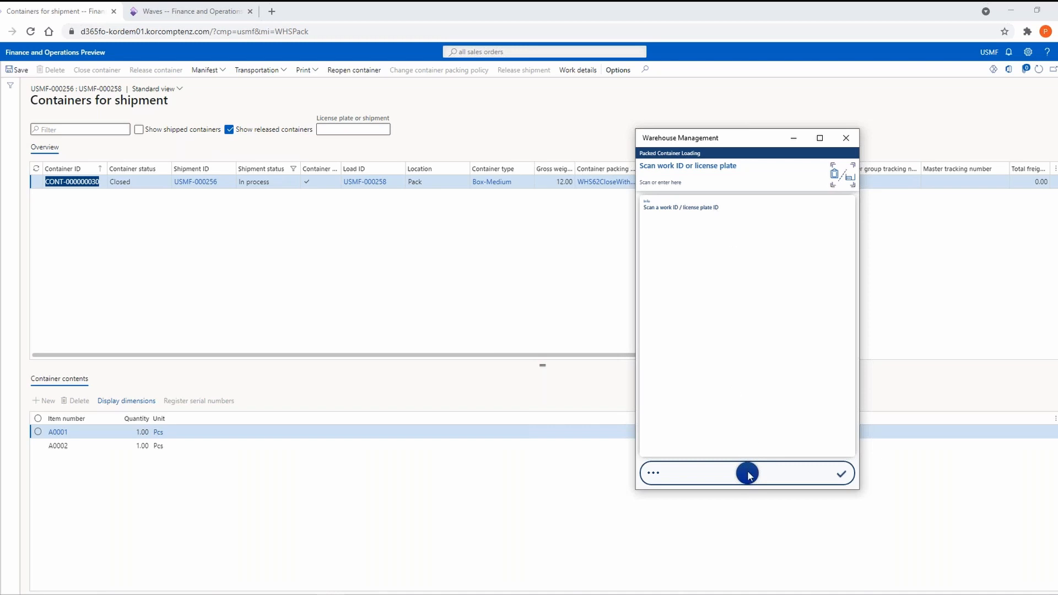
{"action": "left_click", "coordinate": [654, 473]}
{"action": "left_click", "coordinate": [666, 475]}
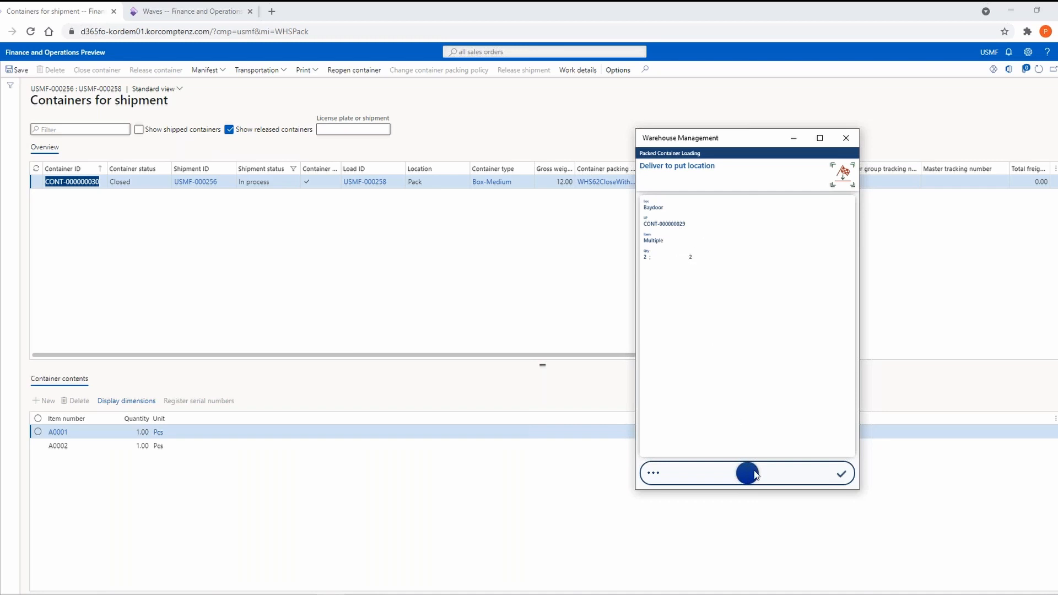
{"action": "left_click", "coordinate": [841, 474]}
{"action": "left_click", "coordinate": [753, 474]}
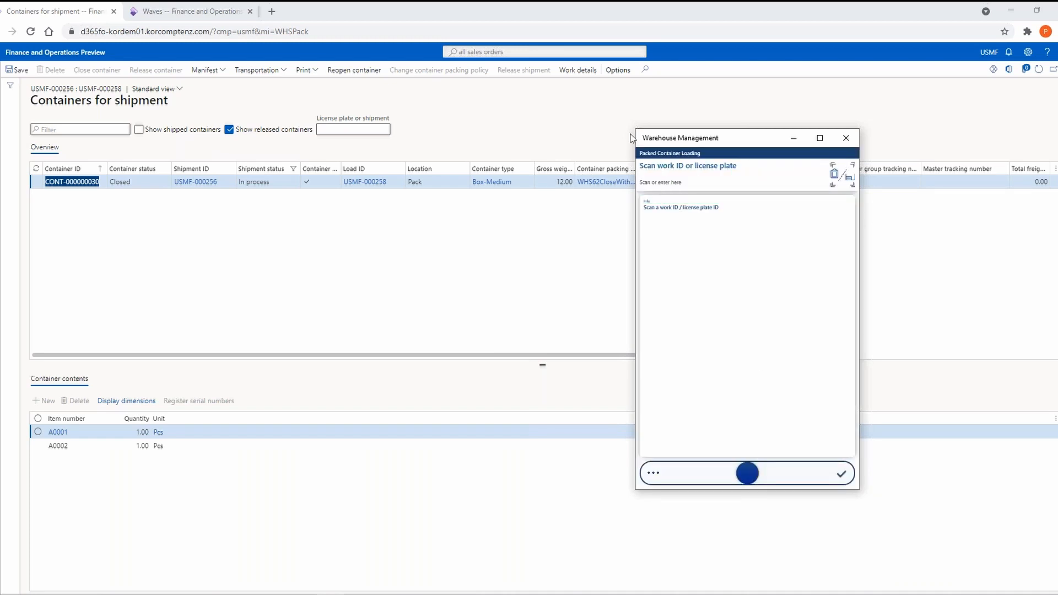
Step: Switch to the Waves page in Finance and Operations, refresh wave USMF-000000211, and review its work
{"action": "left_click", "coordinate": [624, 117]}
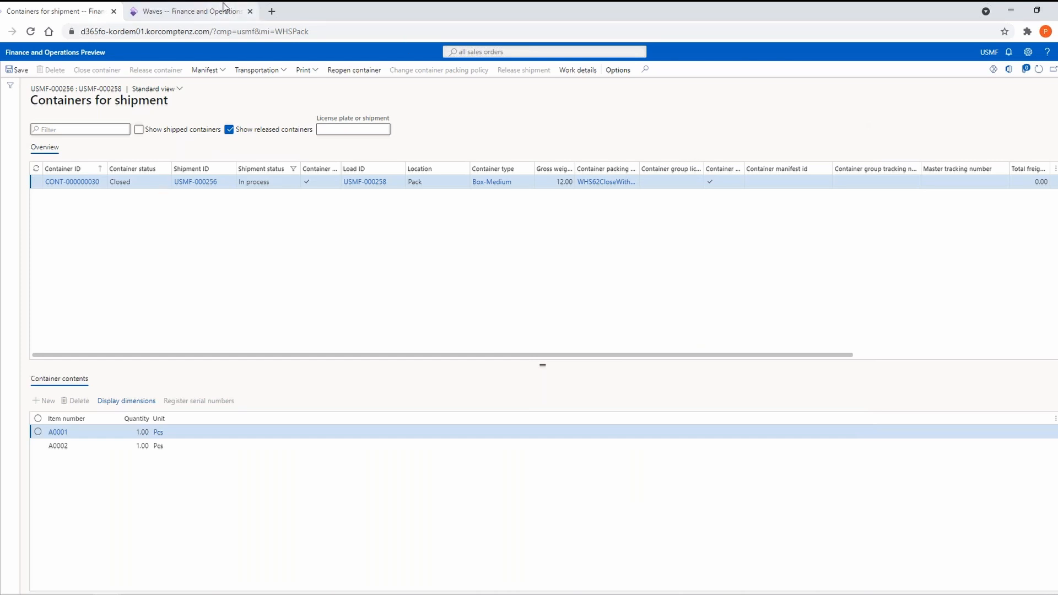
{"action": "left_click", "coordinate": [187, 11]}
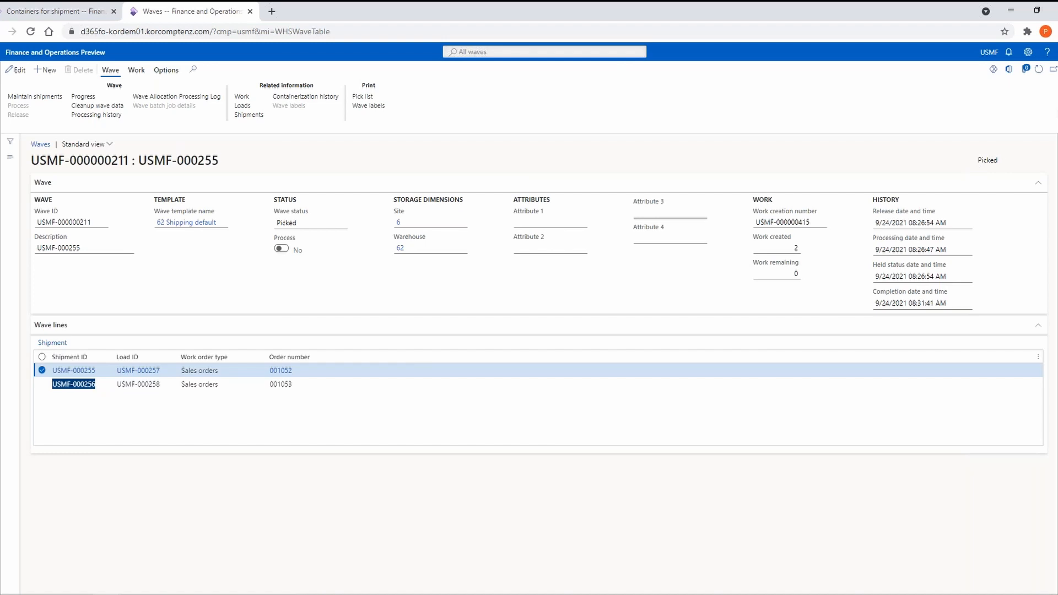
{"action": "left_click", "coordinate": [1038, 73]}
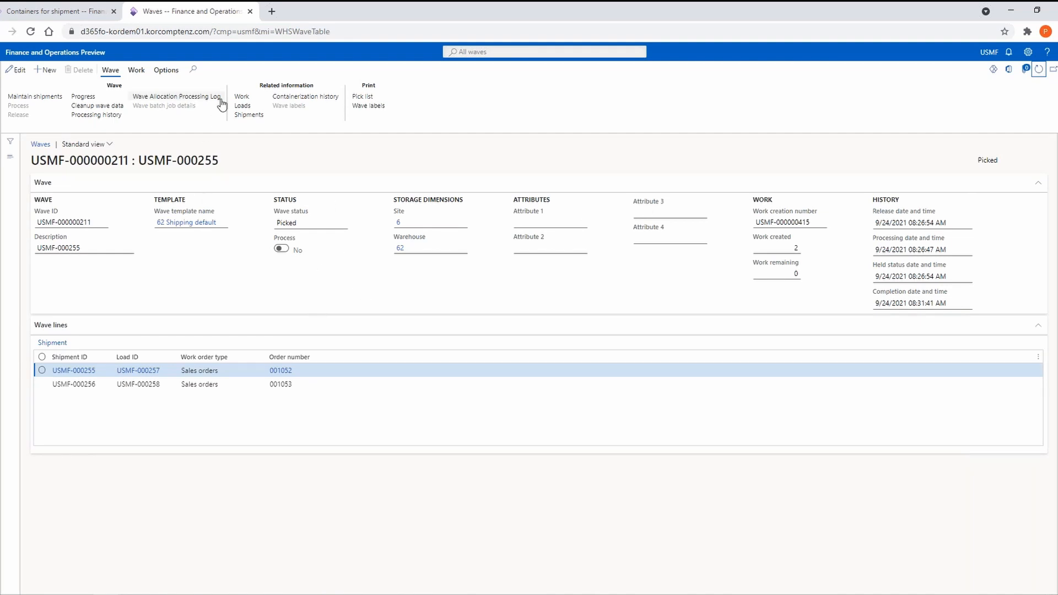
{"action": "left_click", "coordinate": [240, 97]}
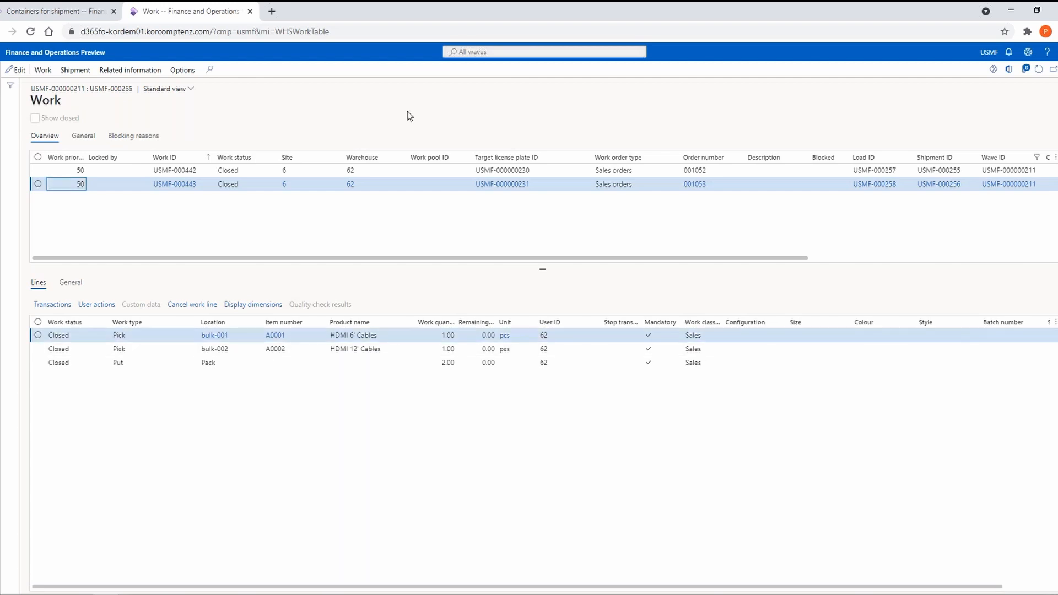
Step: Leave the work list, confirm the wave's shipment USMF-000256, and post its packing slip
{"action": "key", "text": "Escape"}
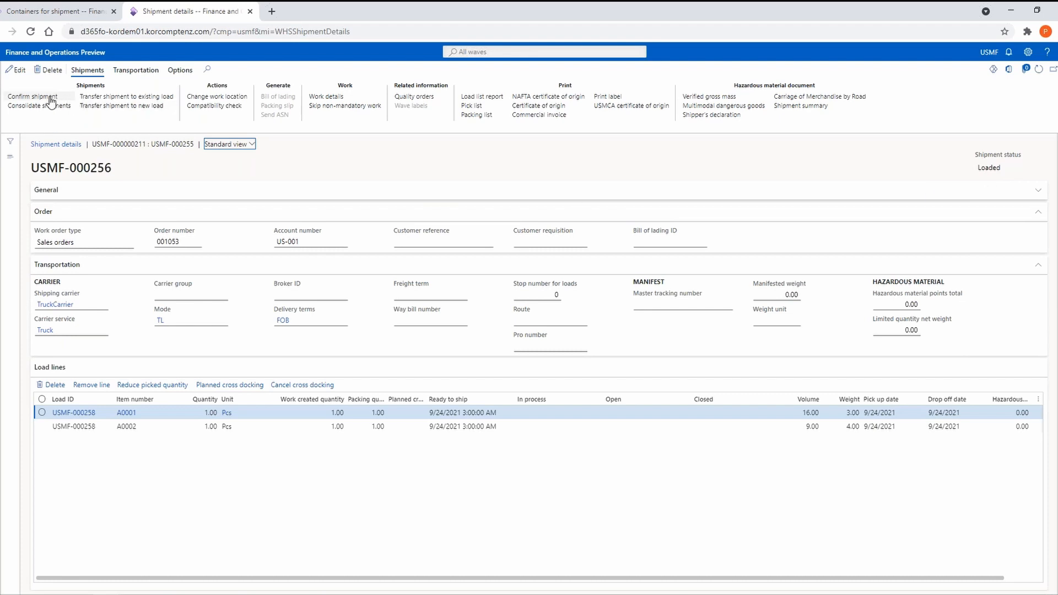
{"action": "left_click", "coordinate": [32, 96]}
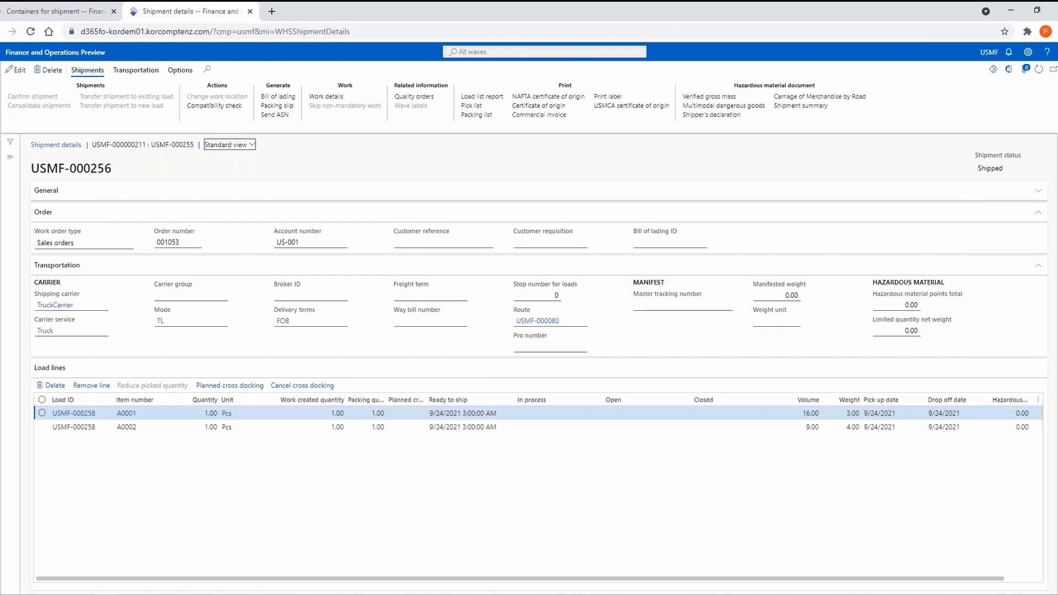
{"action": "left_click", "coordinate": [284, 107]}
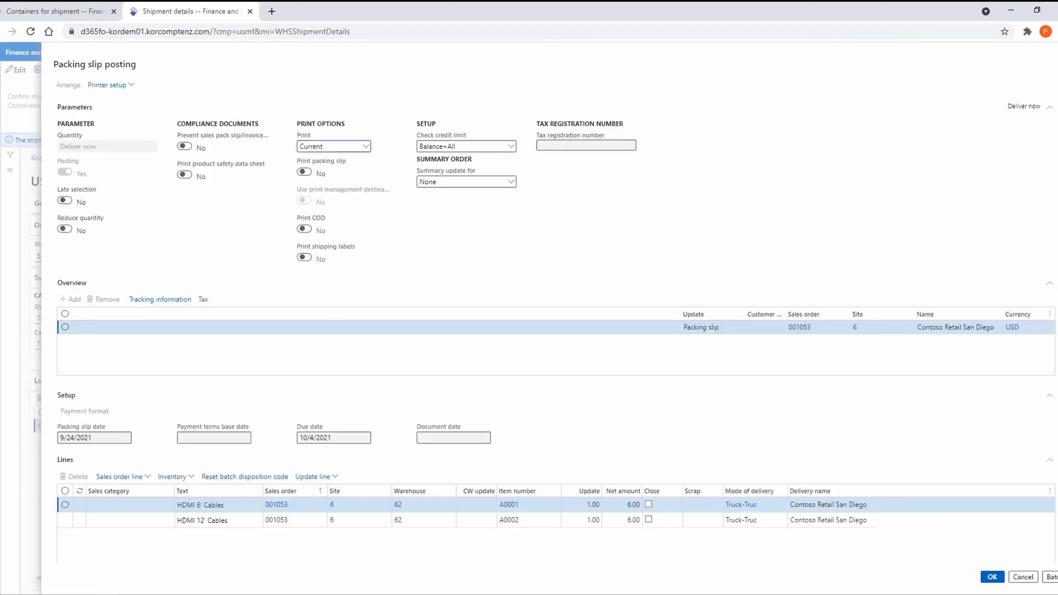
{"action": "scroll", "coordinate": [751, 523], "scroll_direction": "down", "scroll_amount": 2}
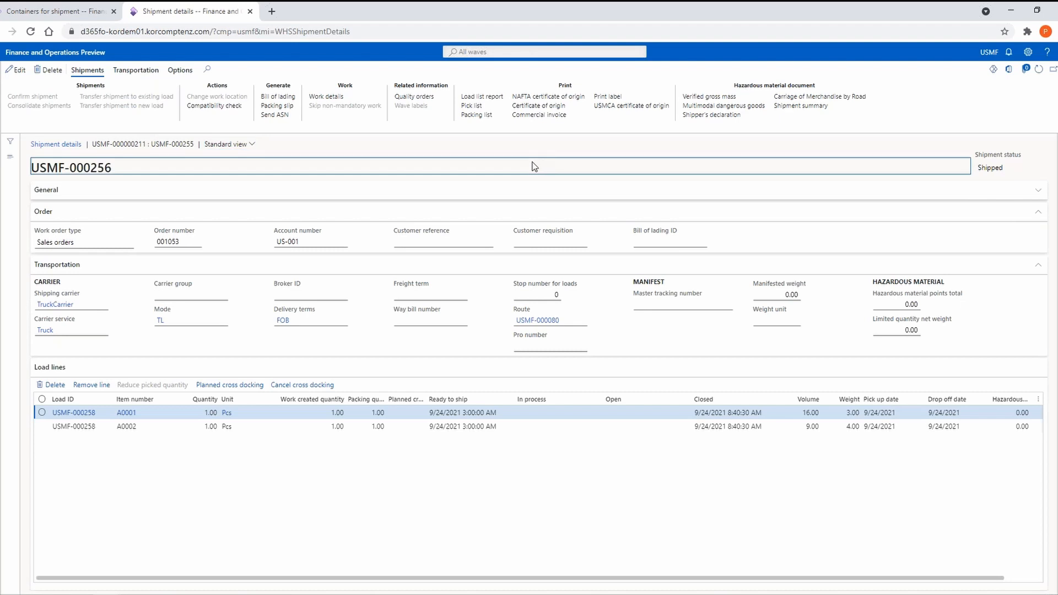
Step: Return to wave USMF-000000211, open shipment USMF-000255 from the wave lines, and confirm the shipment
{"action": "key", "text": "alt+Left"}
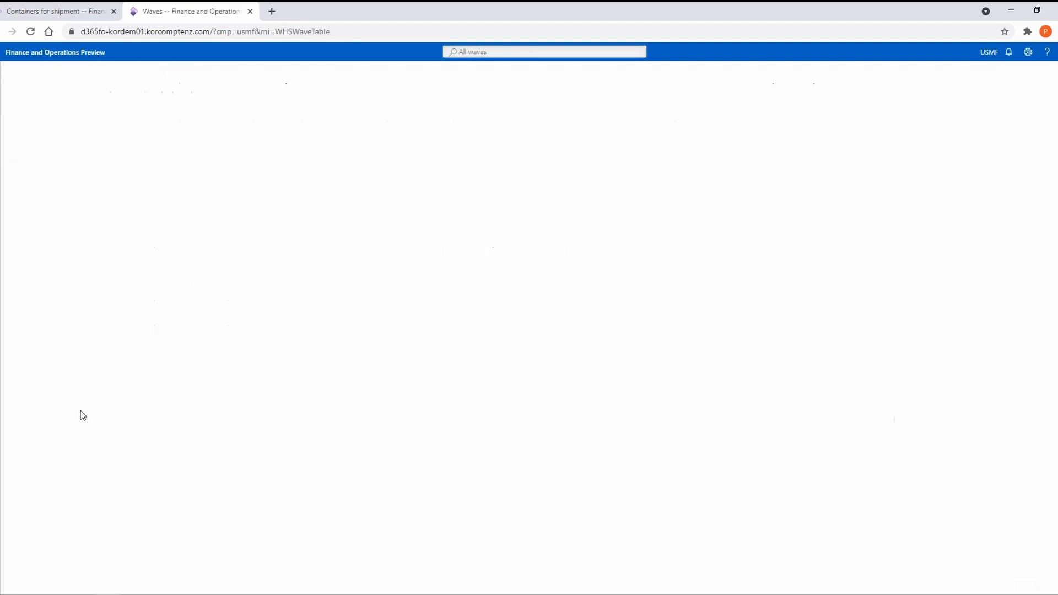
{"action": "left_click", "coordinate": [85, 372]}
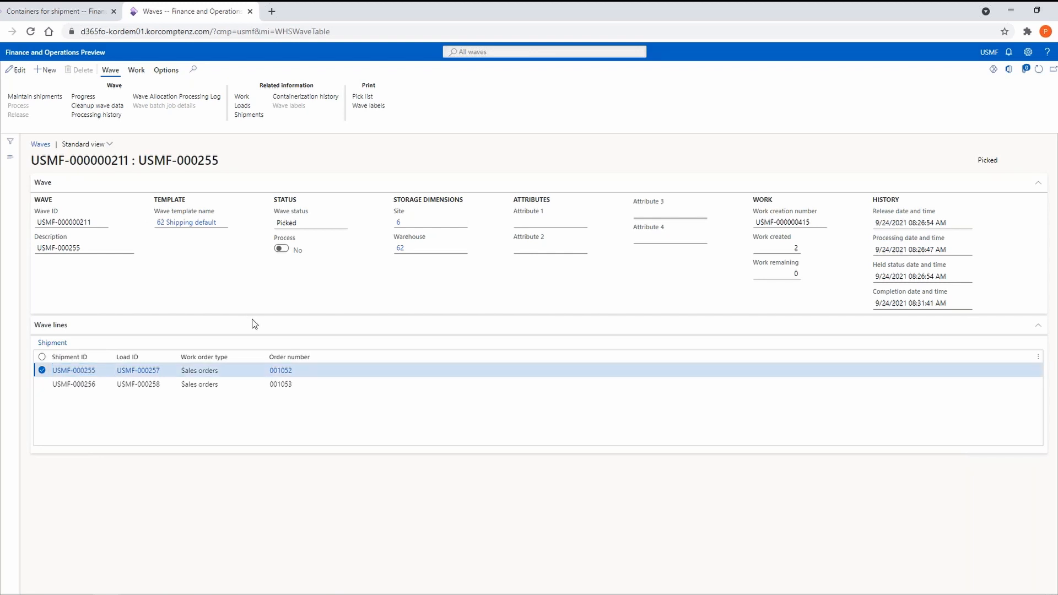
{"action": "left_click", "coordinate": [53, 343]}
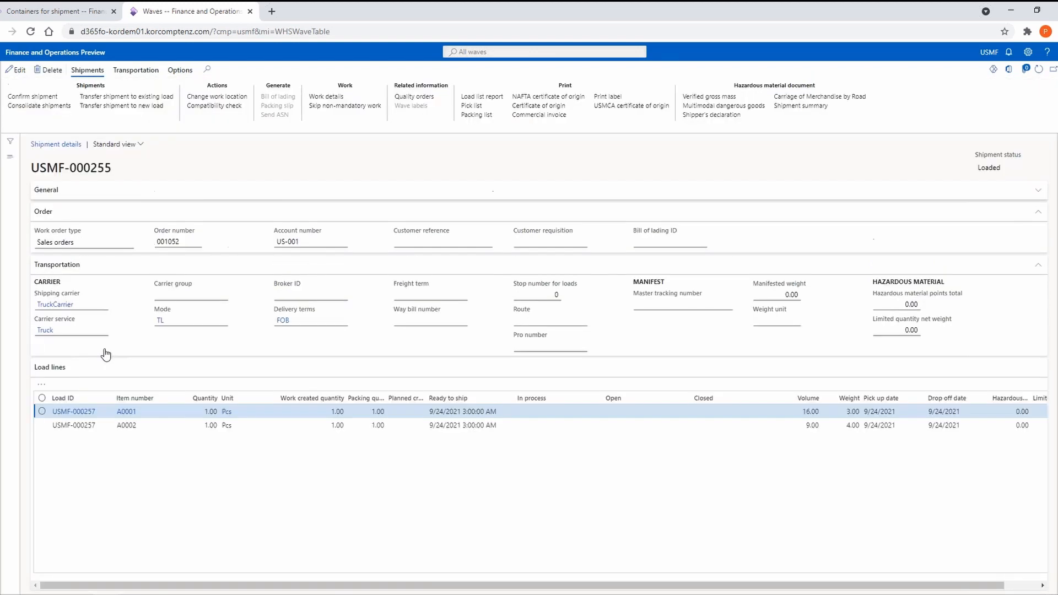
{"action": "left_click", "coordinate": [52, 97]}
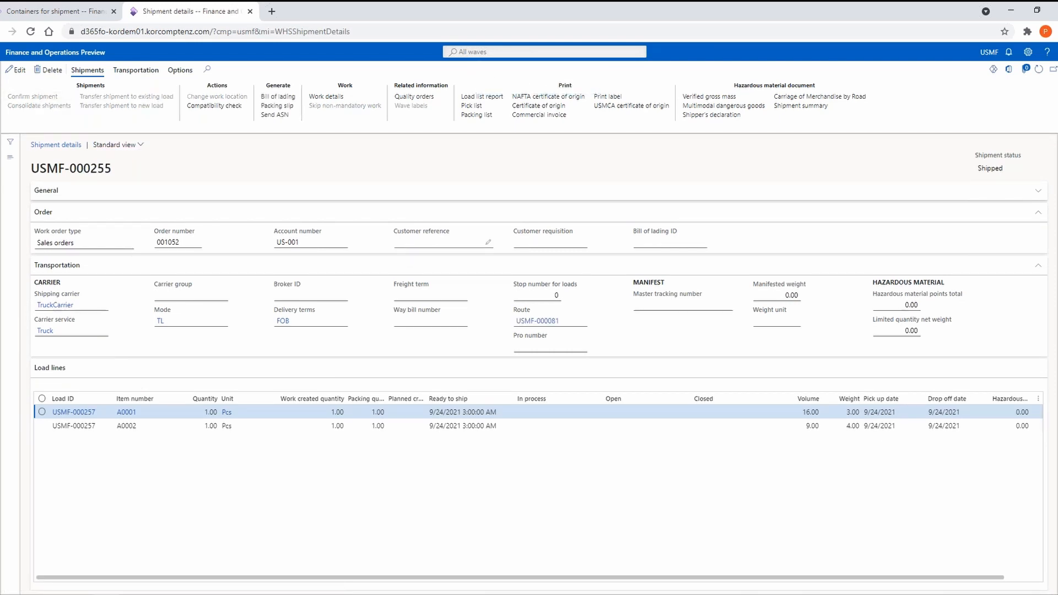
Step: Post the packing slip for shipment USMF-000255 without printing it
{"action": "left_click", "coordinate": [277, 106]}
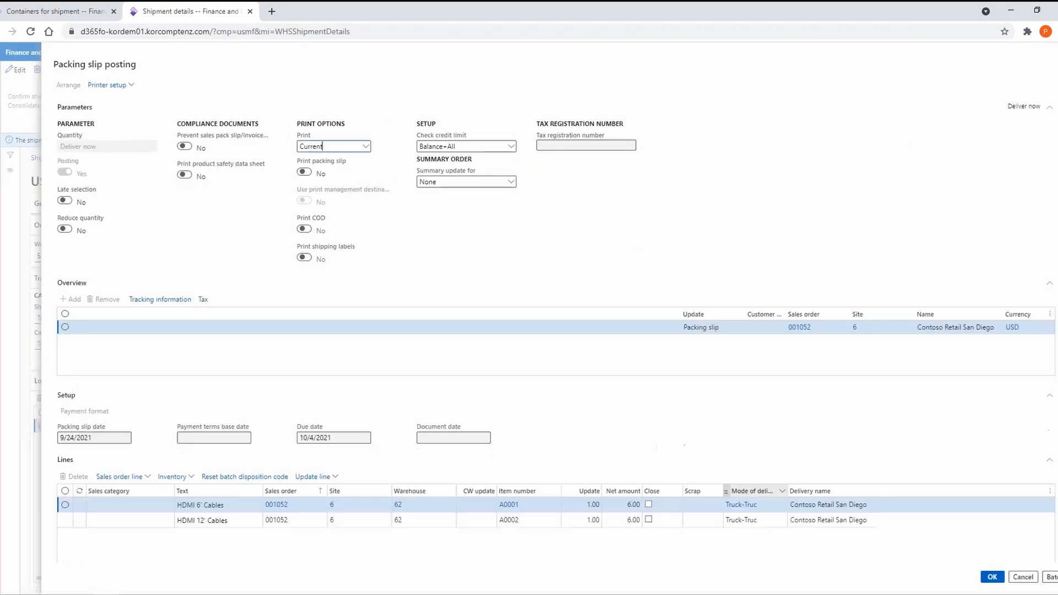
{"action": "left_click", "coordinate": [991, 576]}
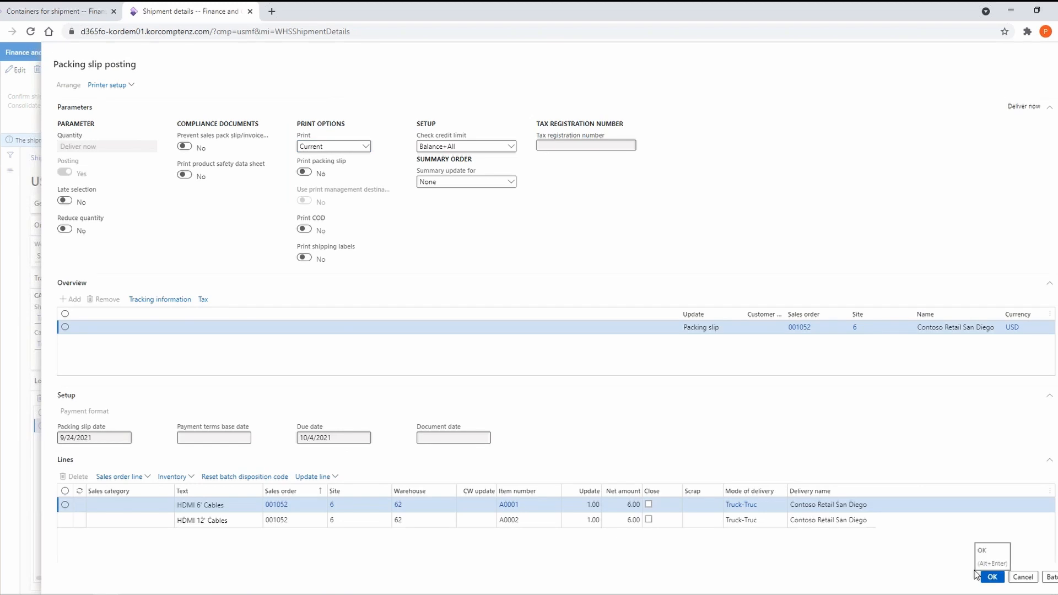
{"action": "left_click", "coordinate": [625, 294]}
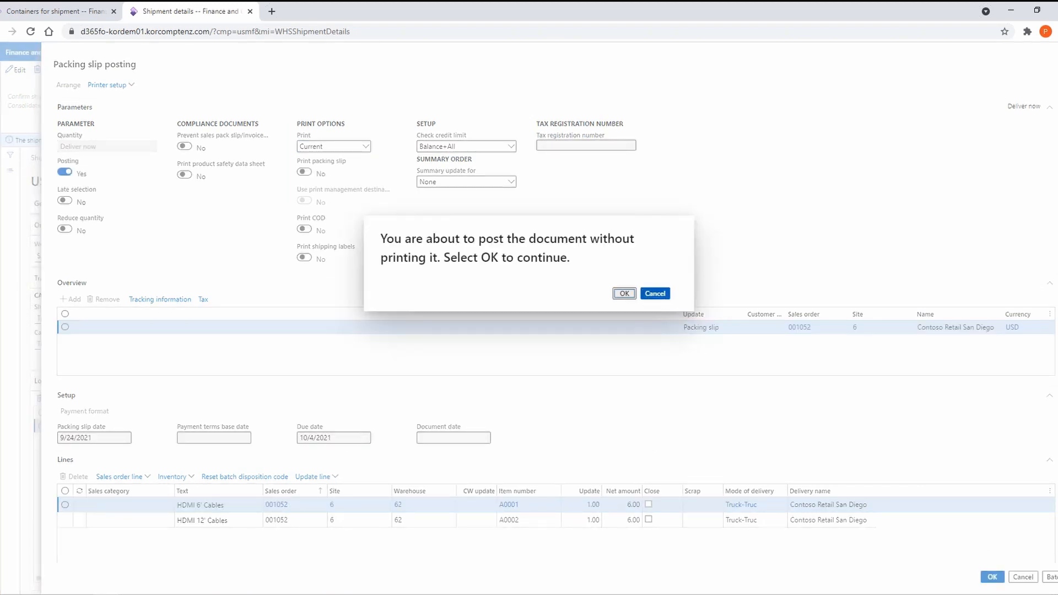